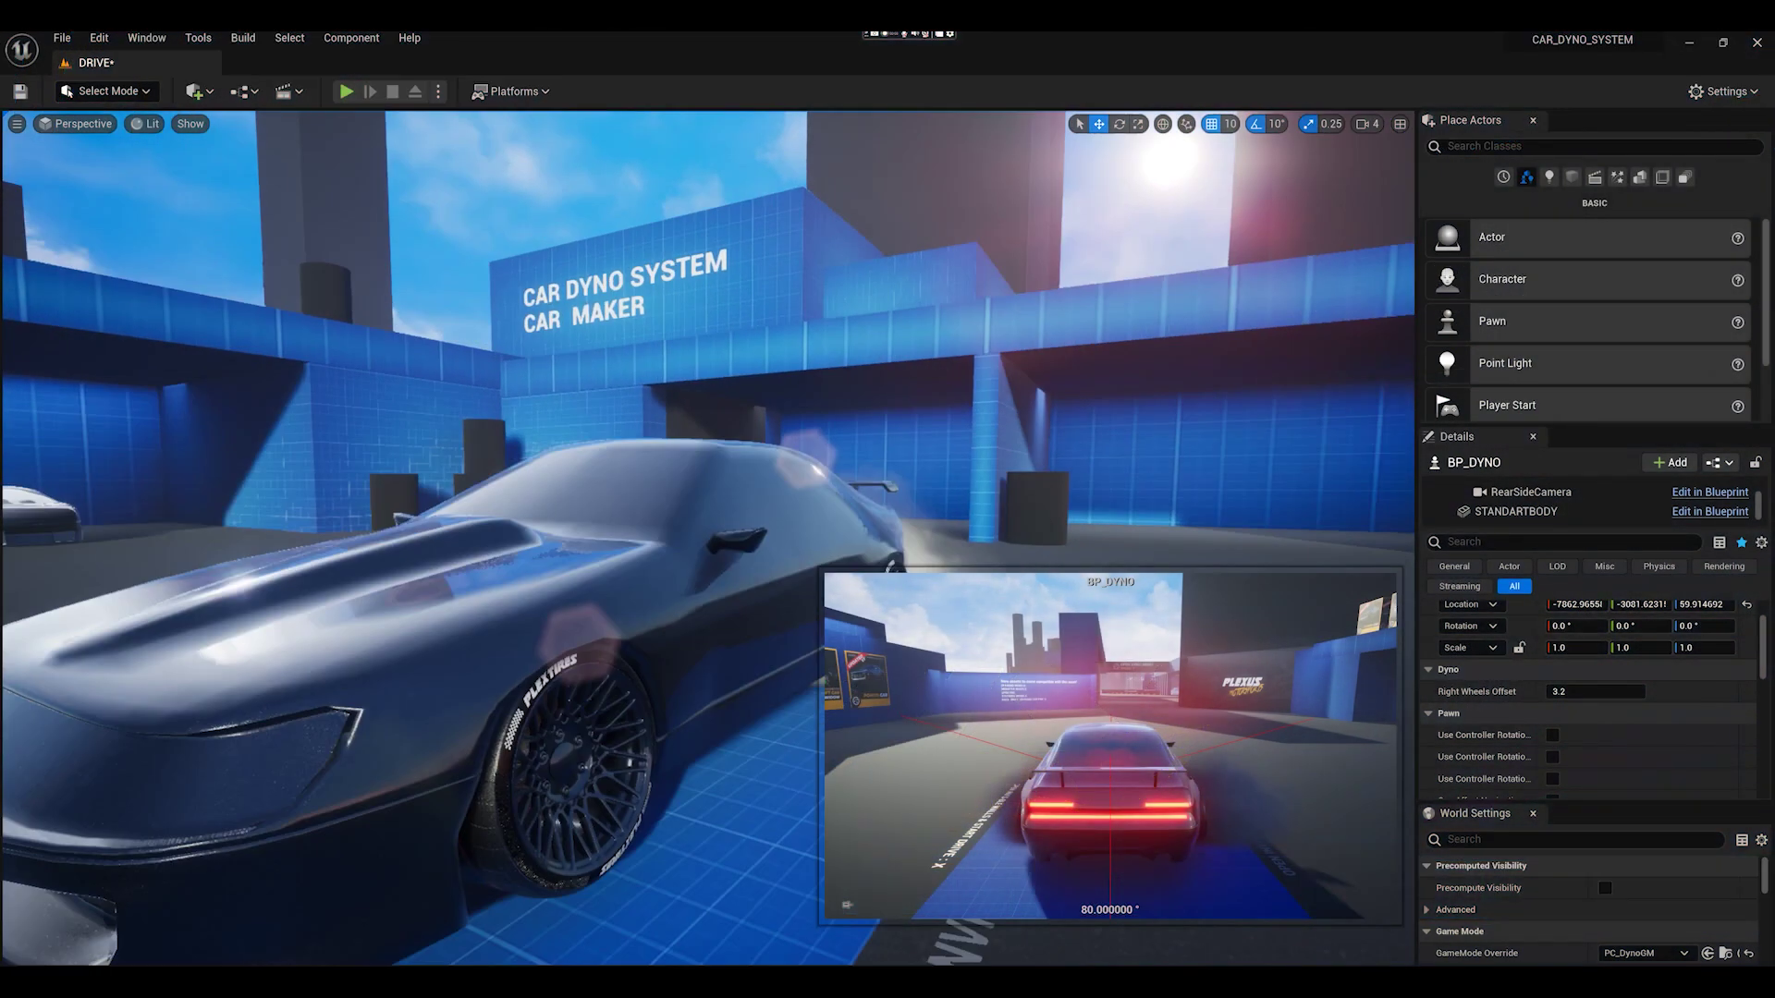
- Open the plugin manager and search for CHAOS to check which Chaos plugins are enabled
right_click_drag(592, 518, 758, 518)
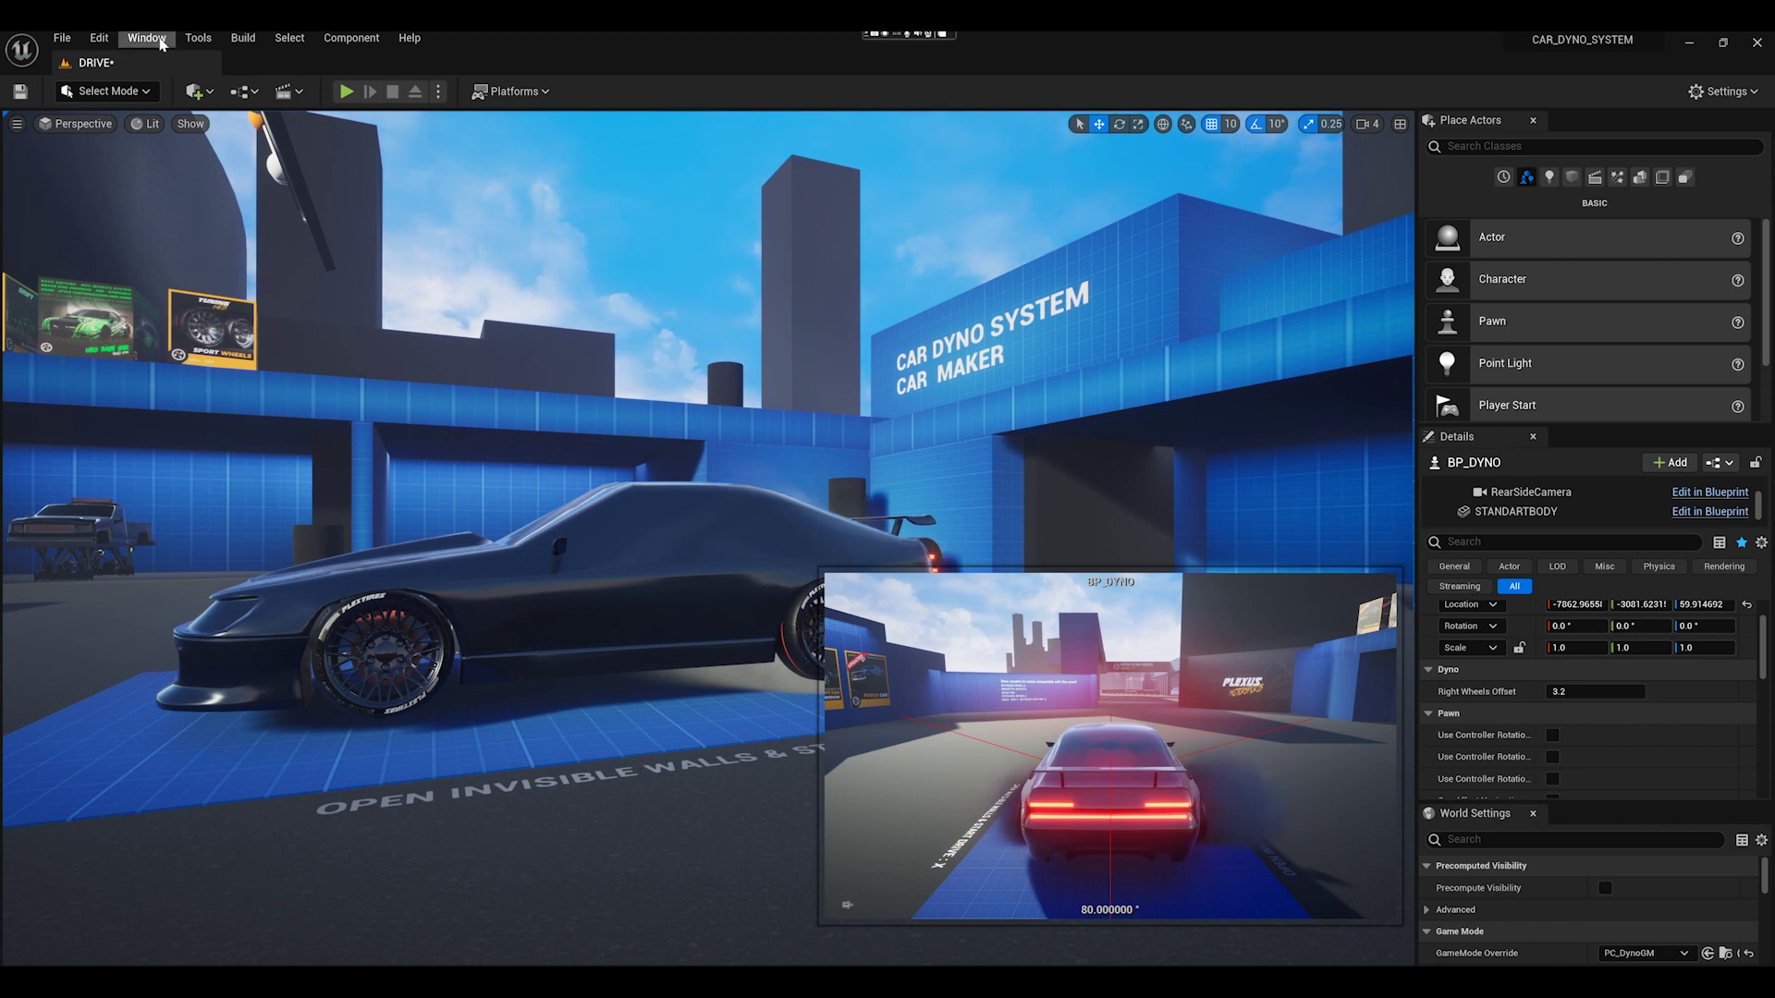
left_click(98, 39)
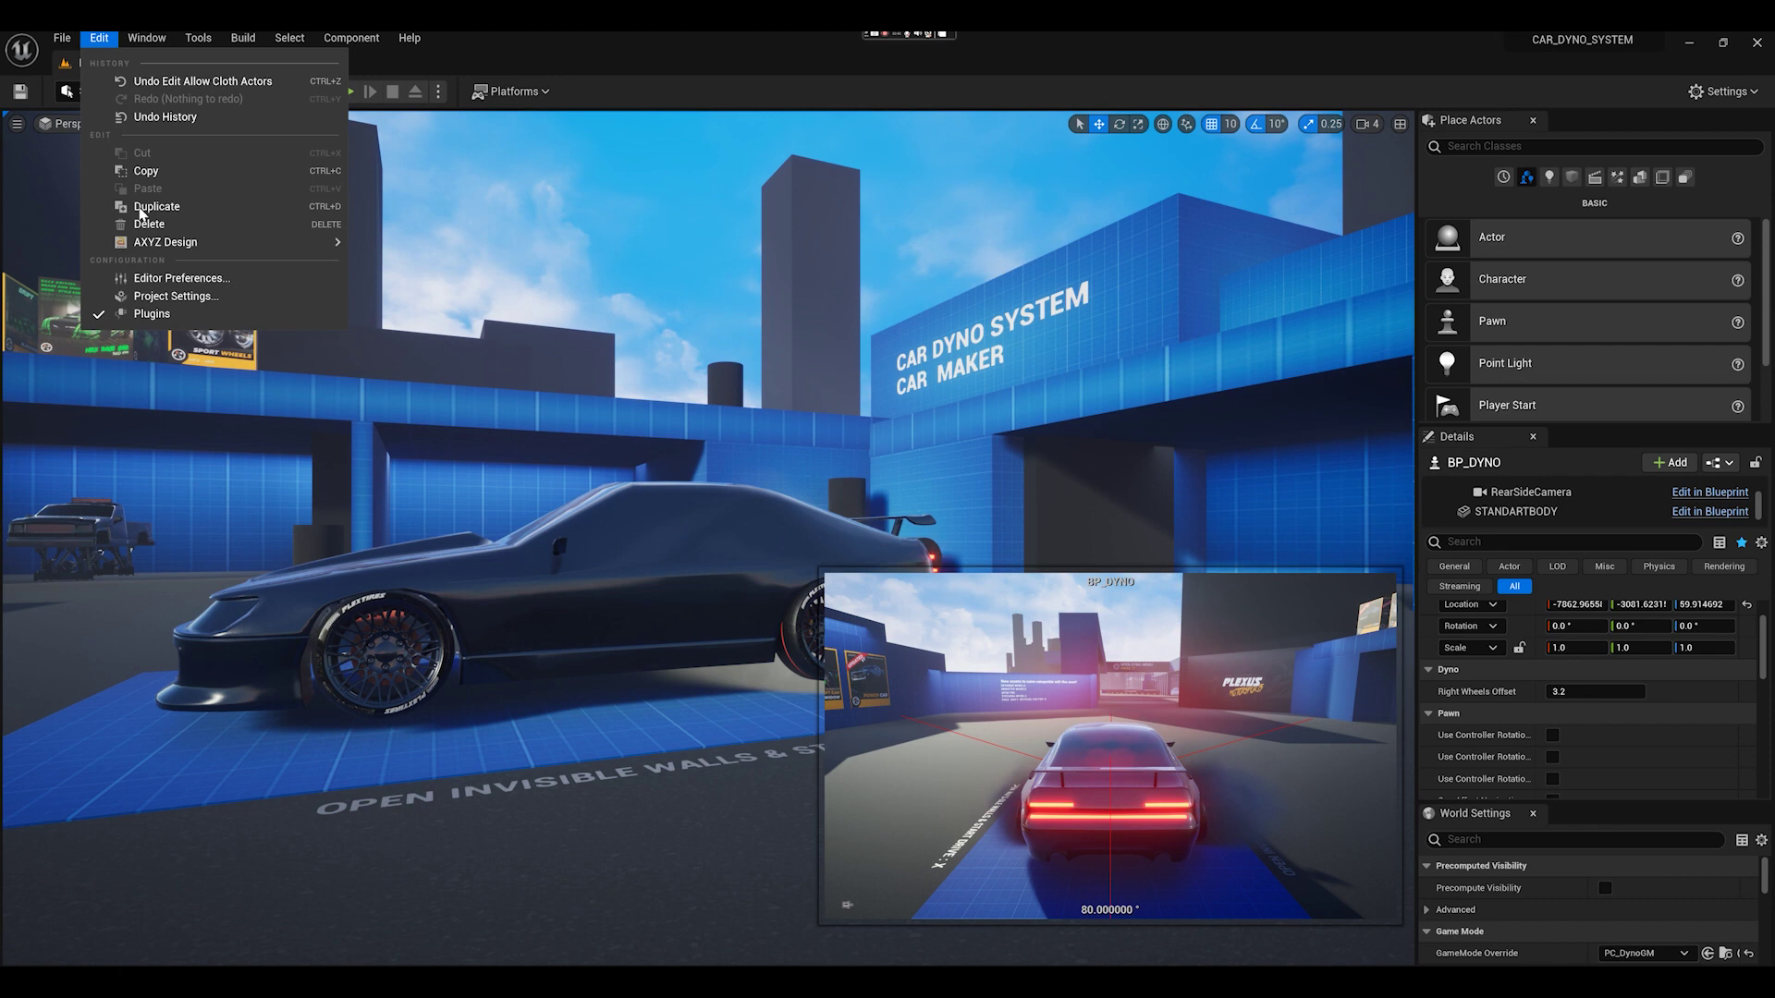
left_click(152, 314)
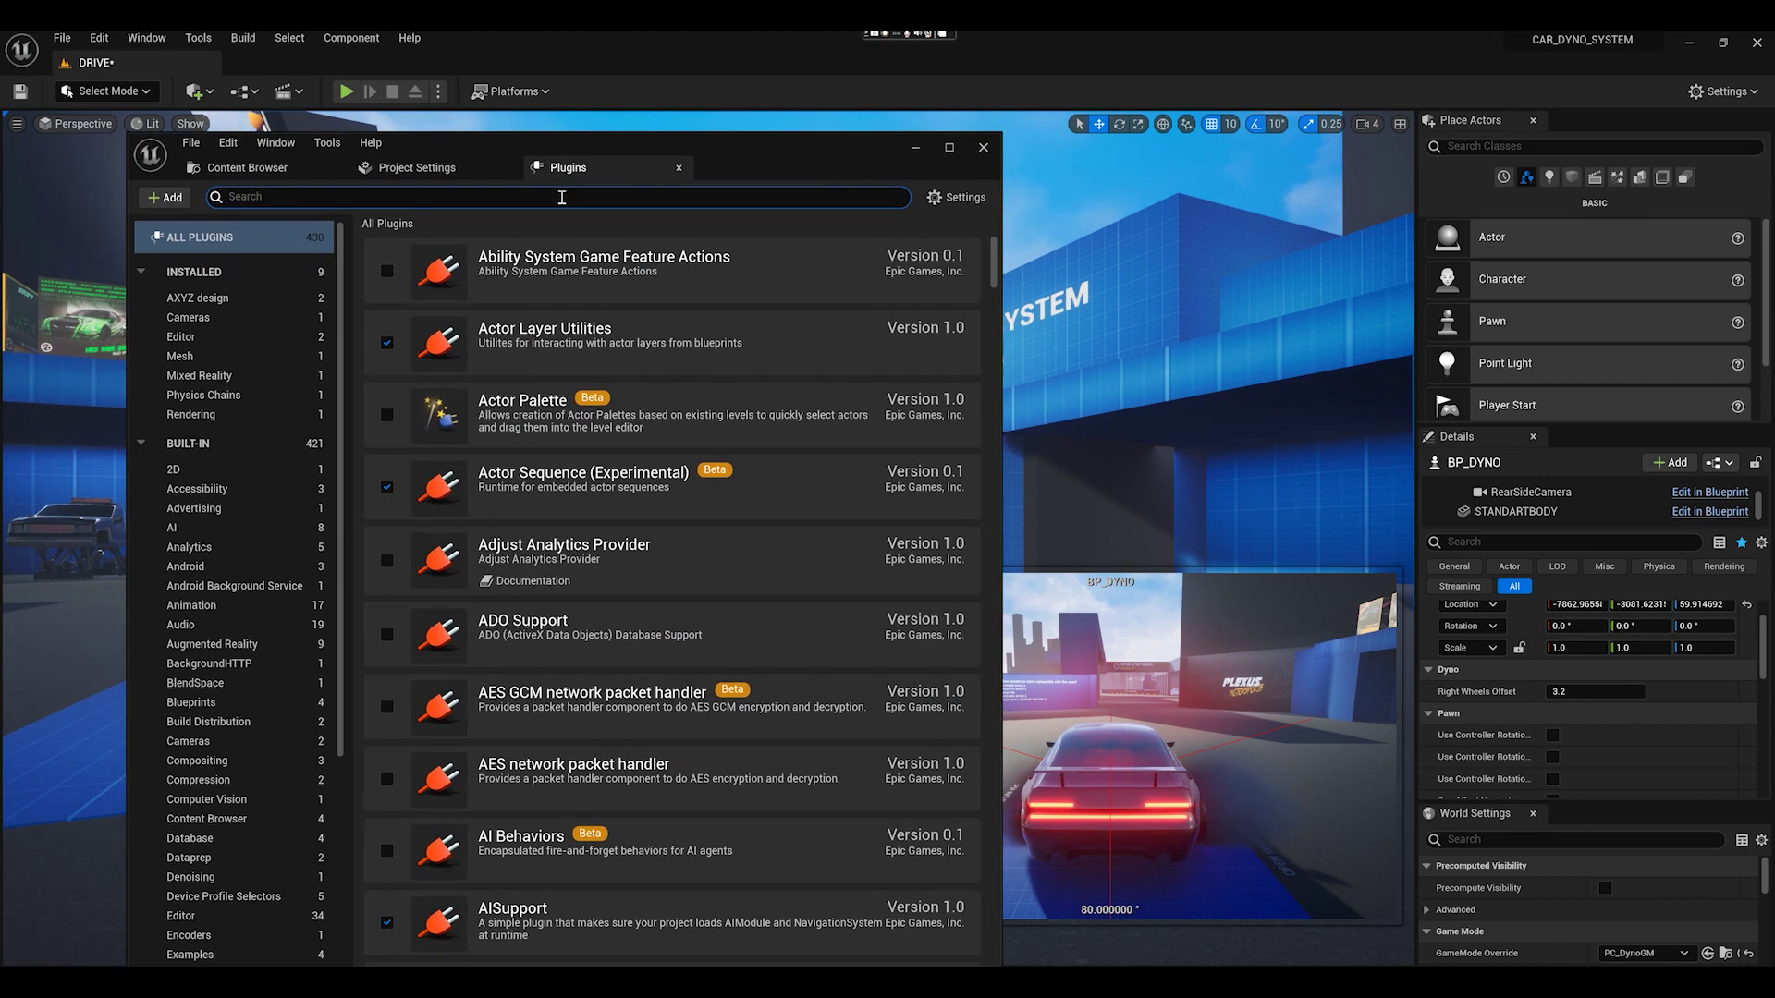
left_click(562, 196)
type("CHAOS")
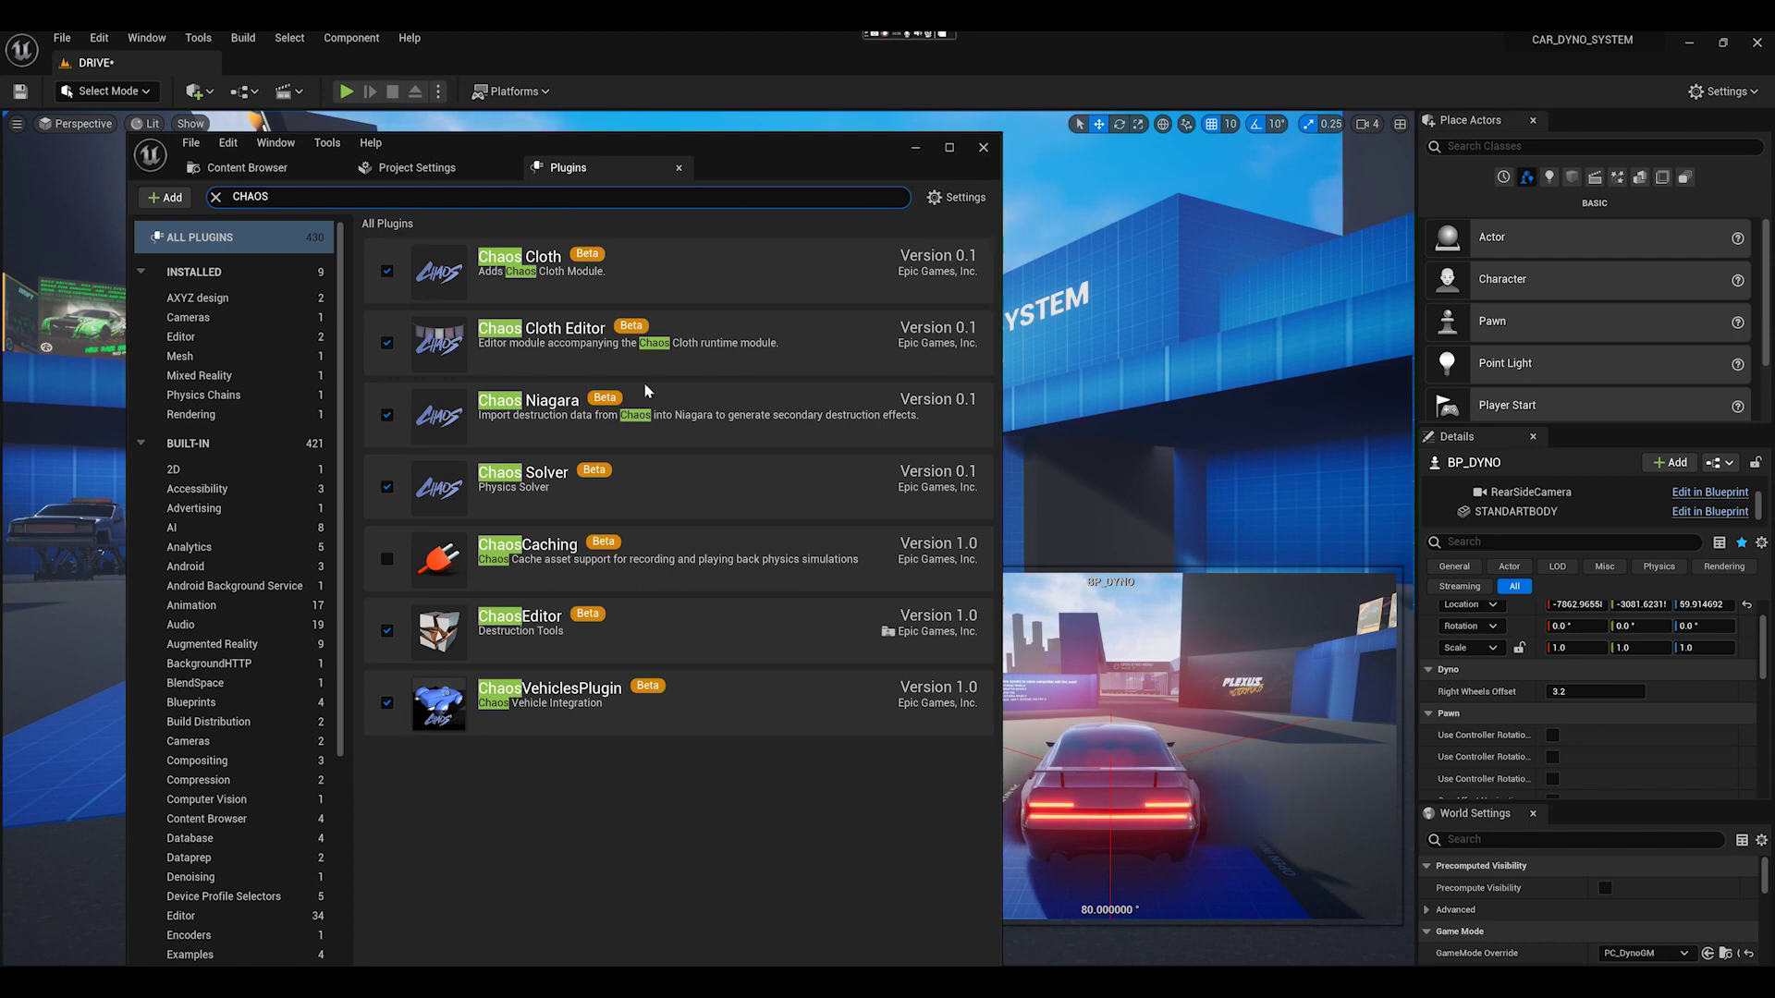
mouse_move(747, 146)
left_mouse_down()
mouse_move(686, 157)
mouse_move(727, 150)
left_mouse_up()
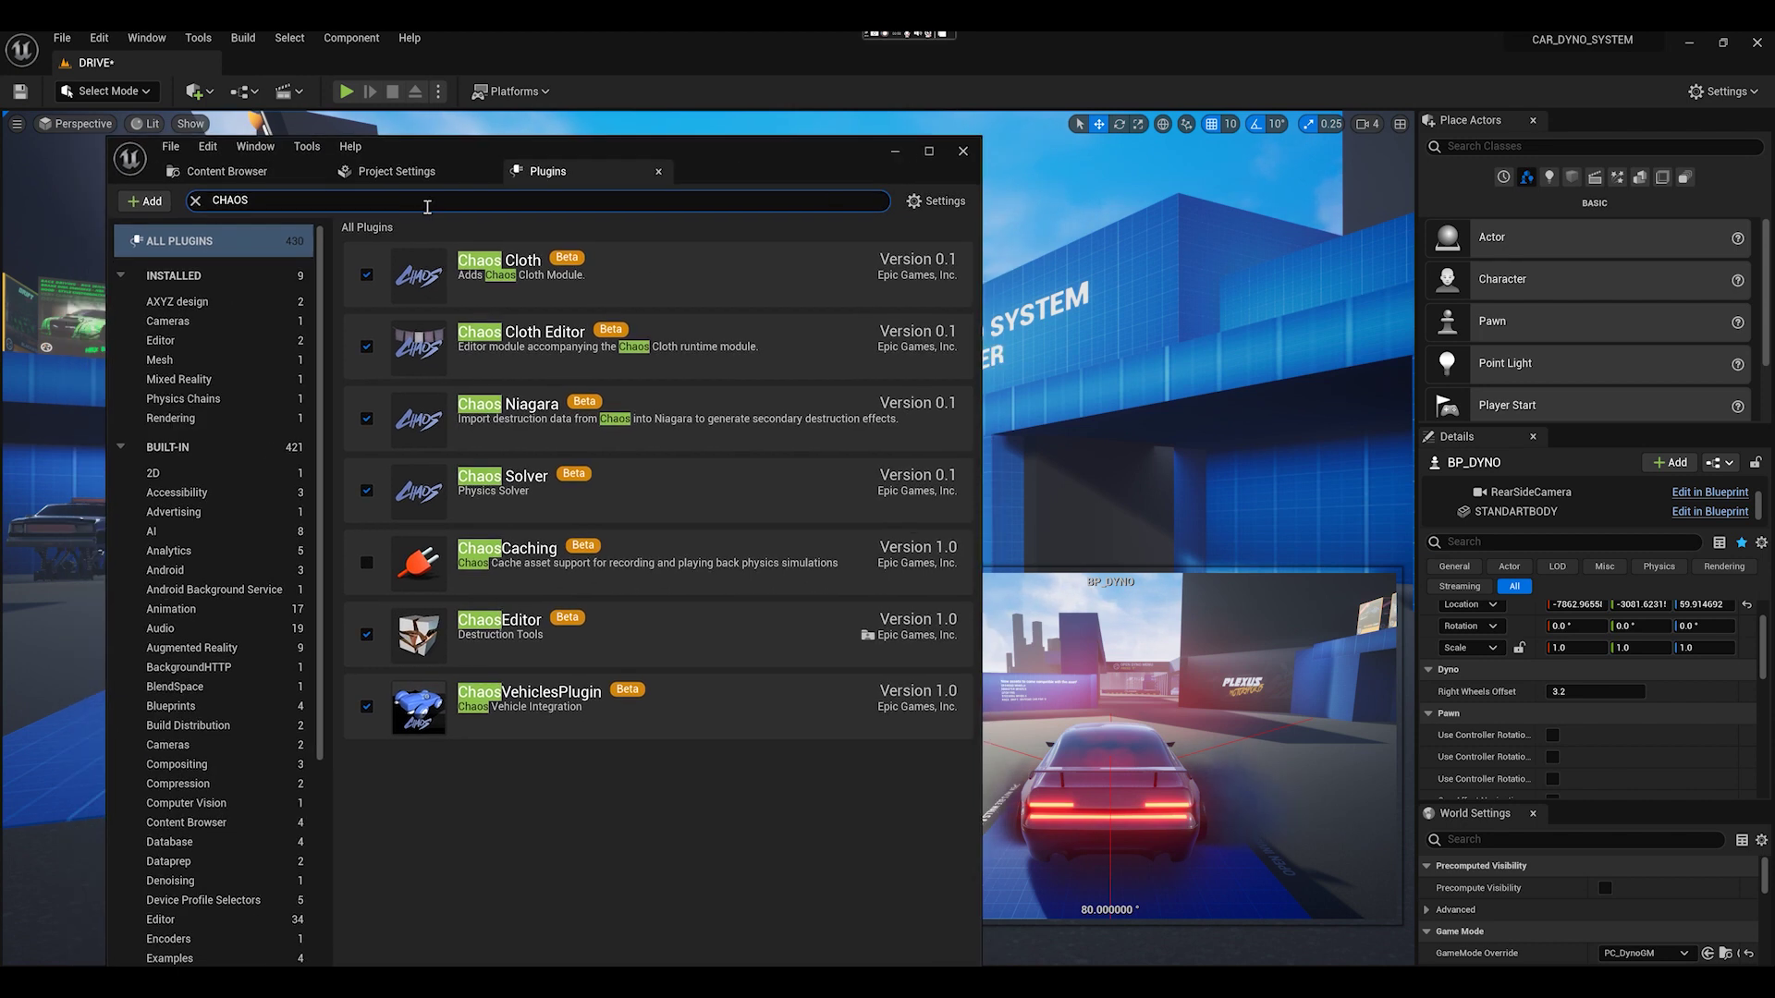
- Search the plugins for TAKE and enable the Take Recorder plugin
left_click_drag(406, 203, 184, 209)
type("T")
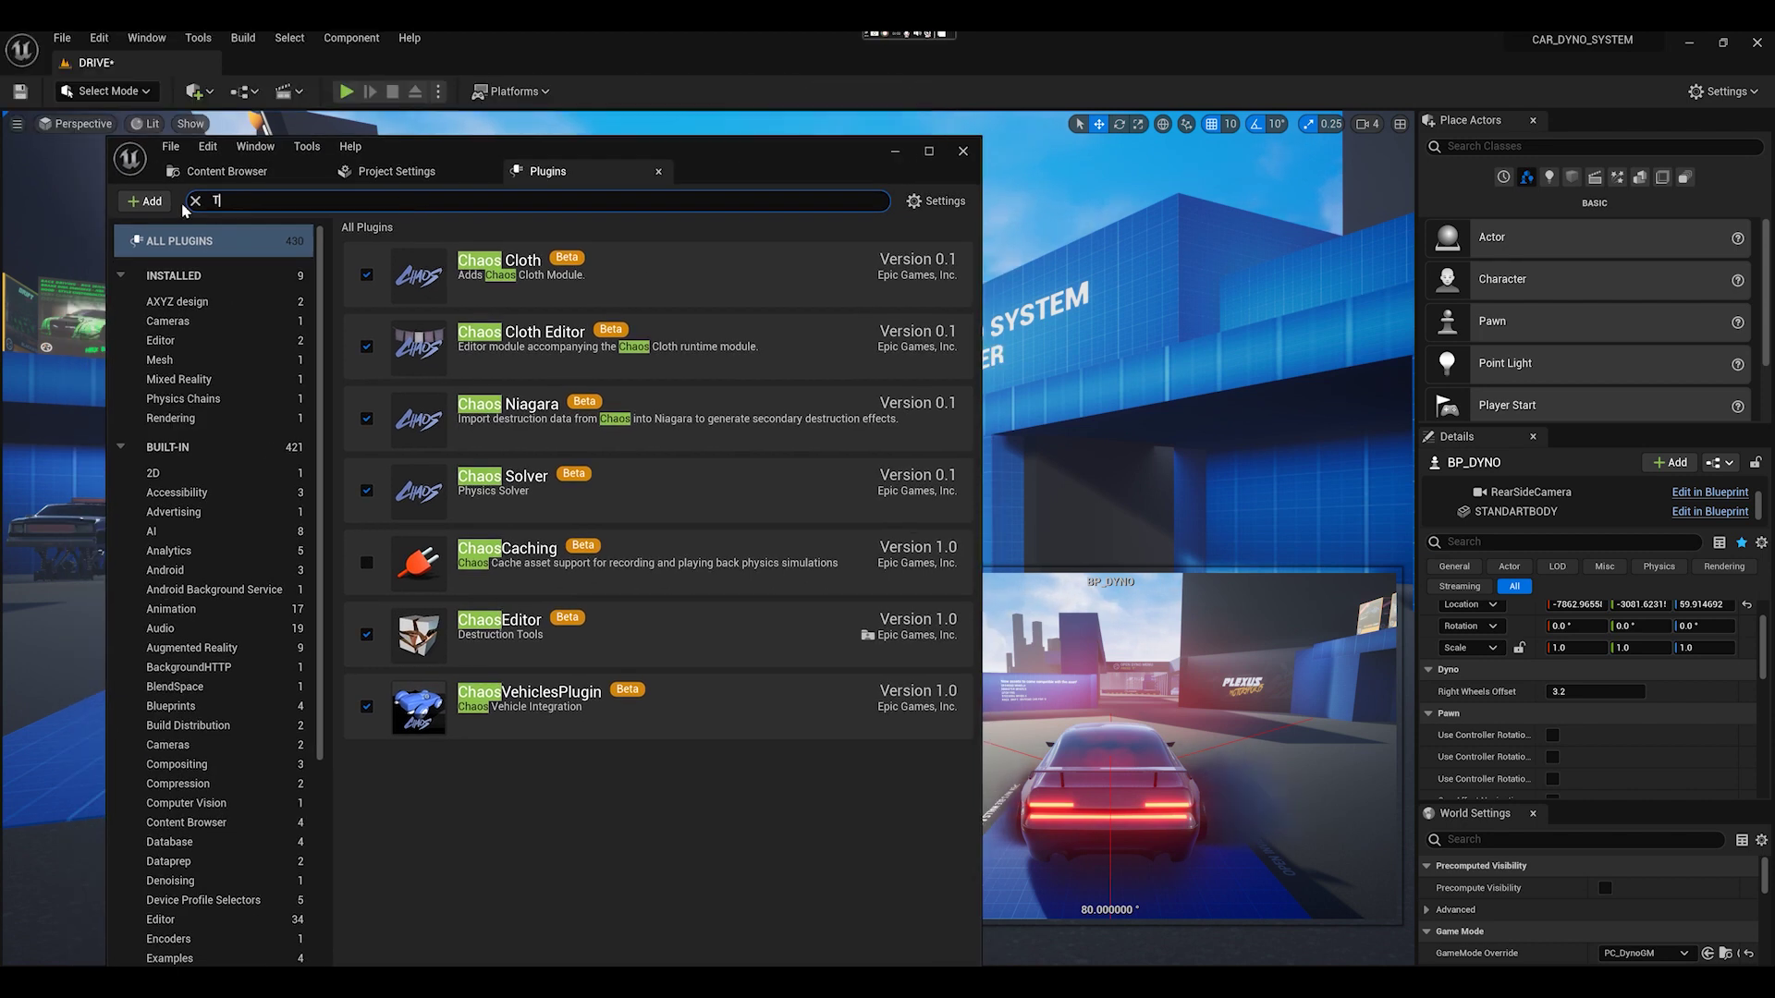
type("AKE")
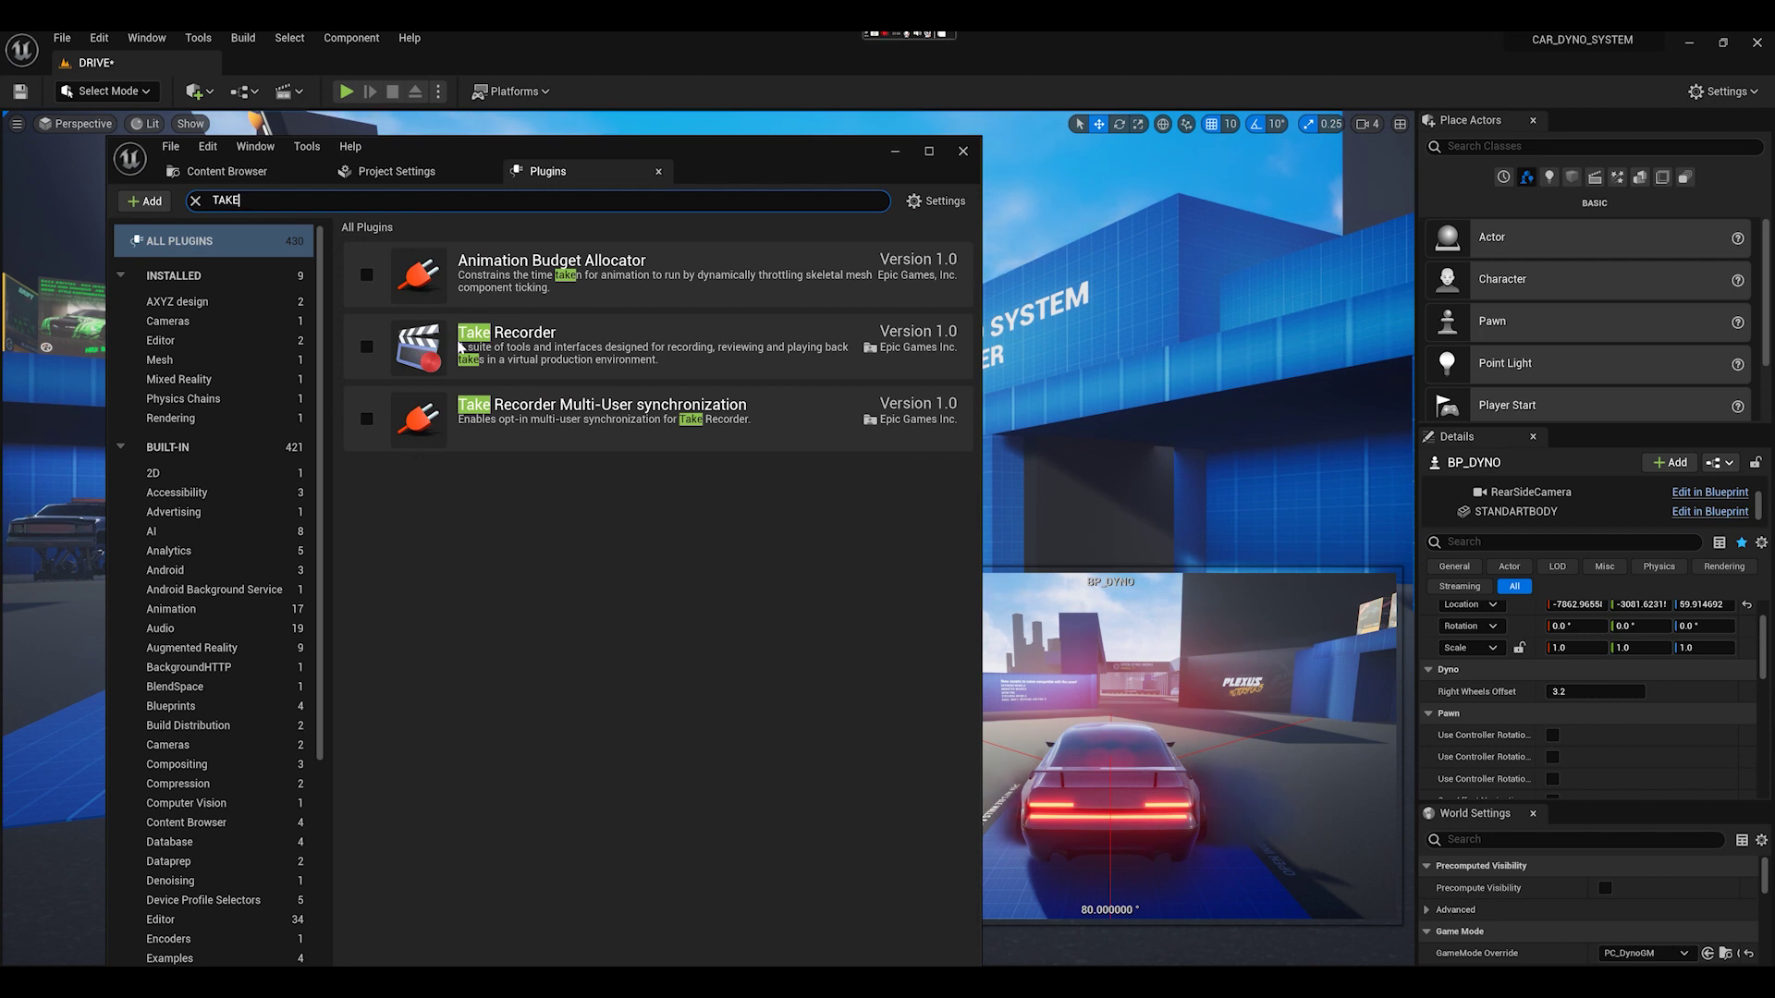
left_click(367, 348)
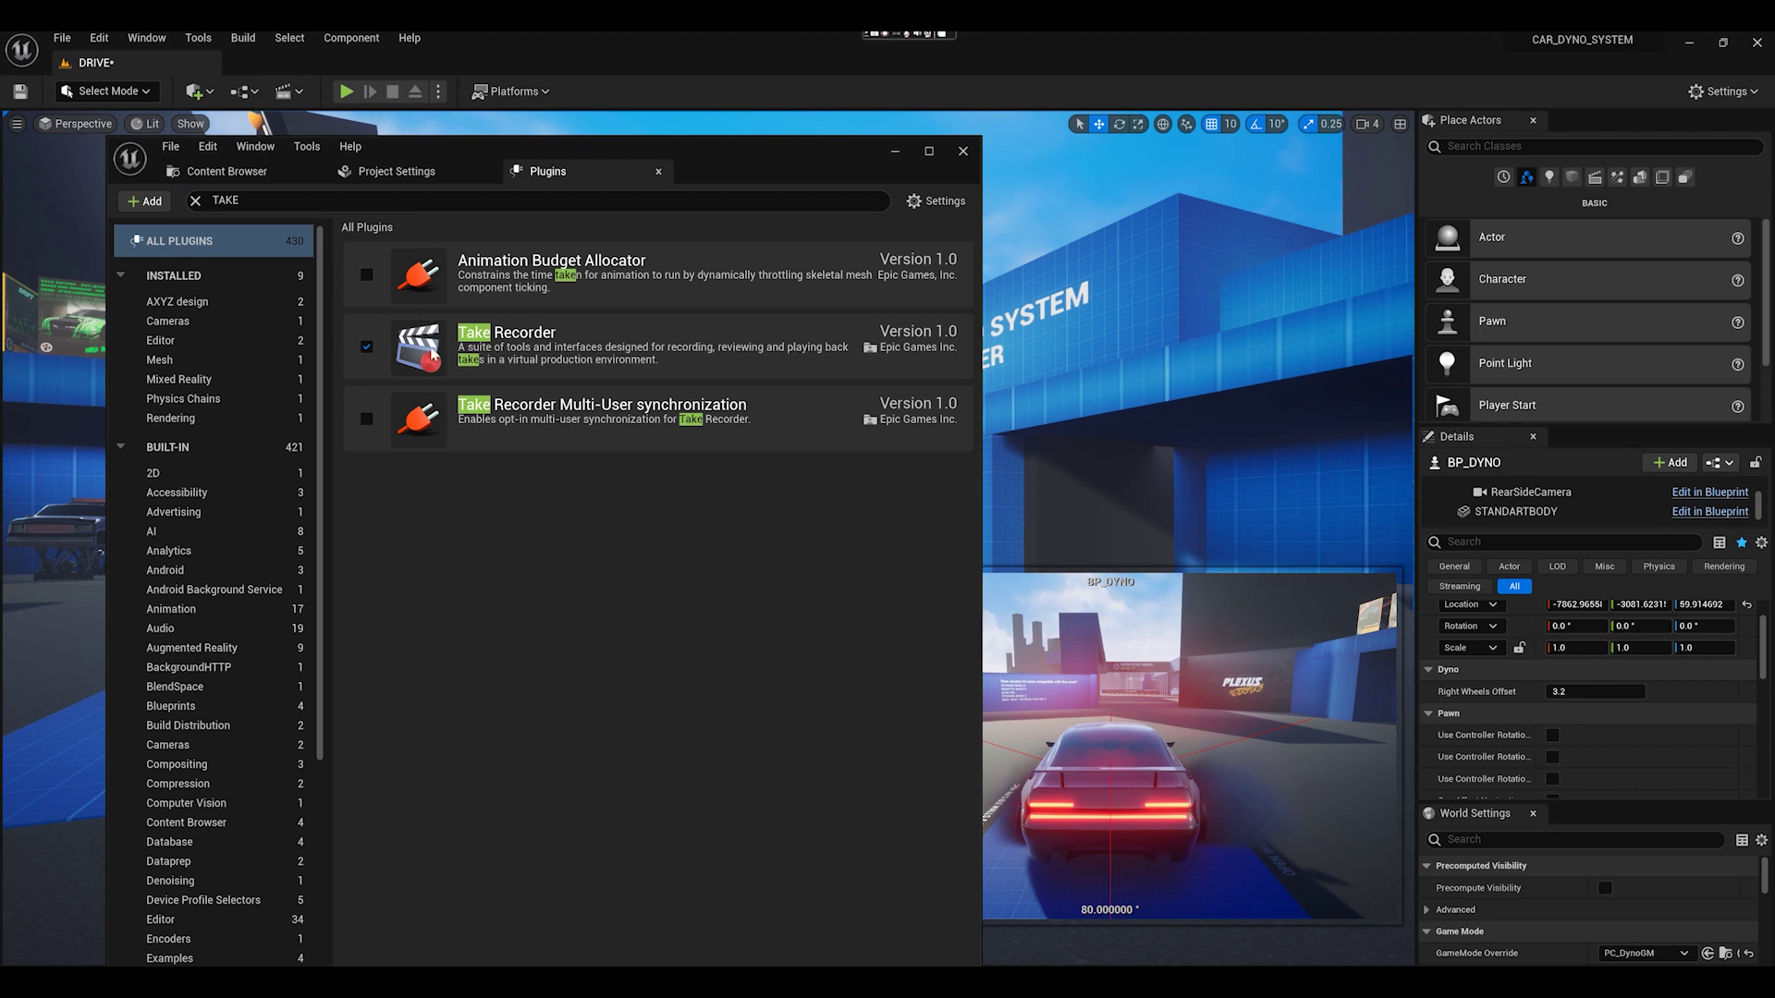
- Restart the editor without saving the modified assets, and move the Plugins window out of the way
left_click_drag(604, 141, 588, 69)
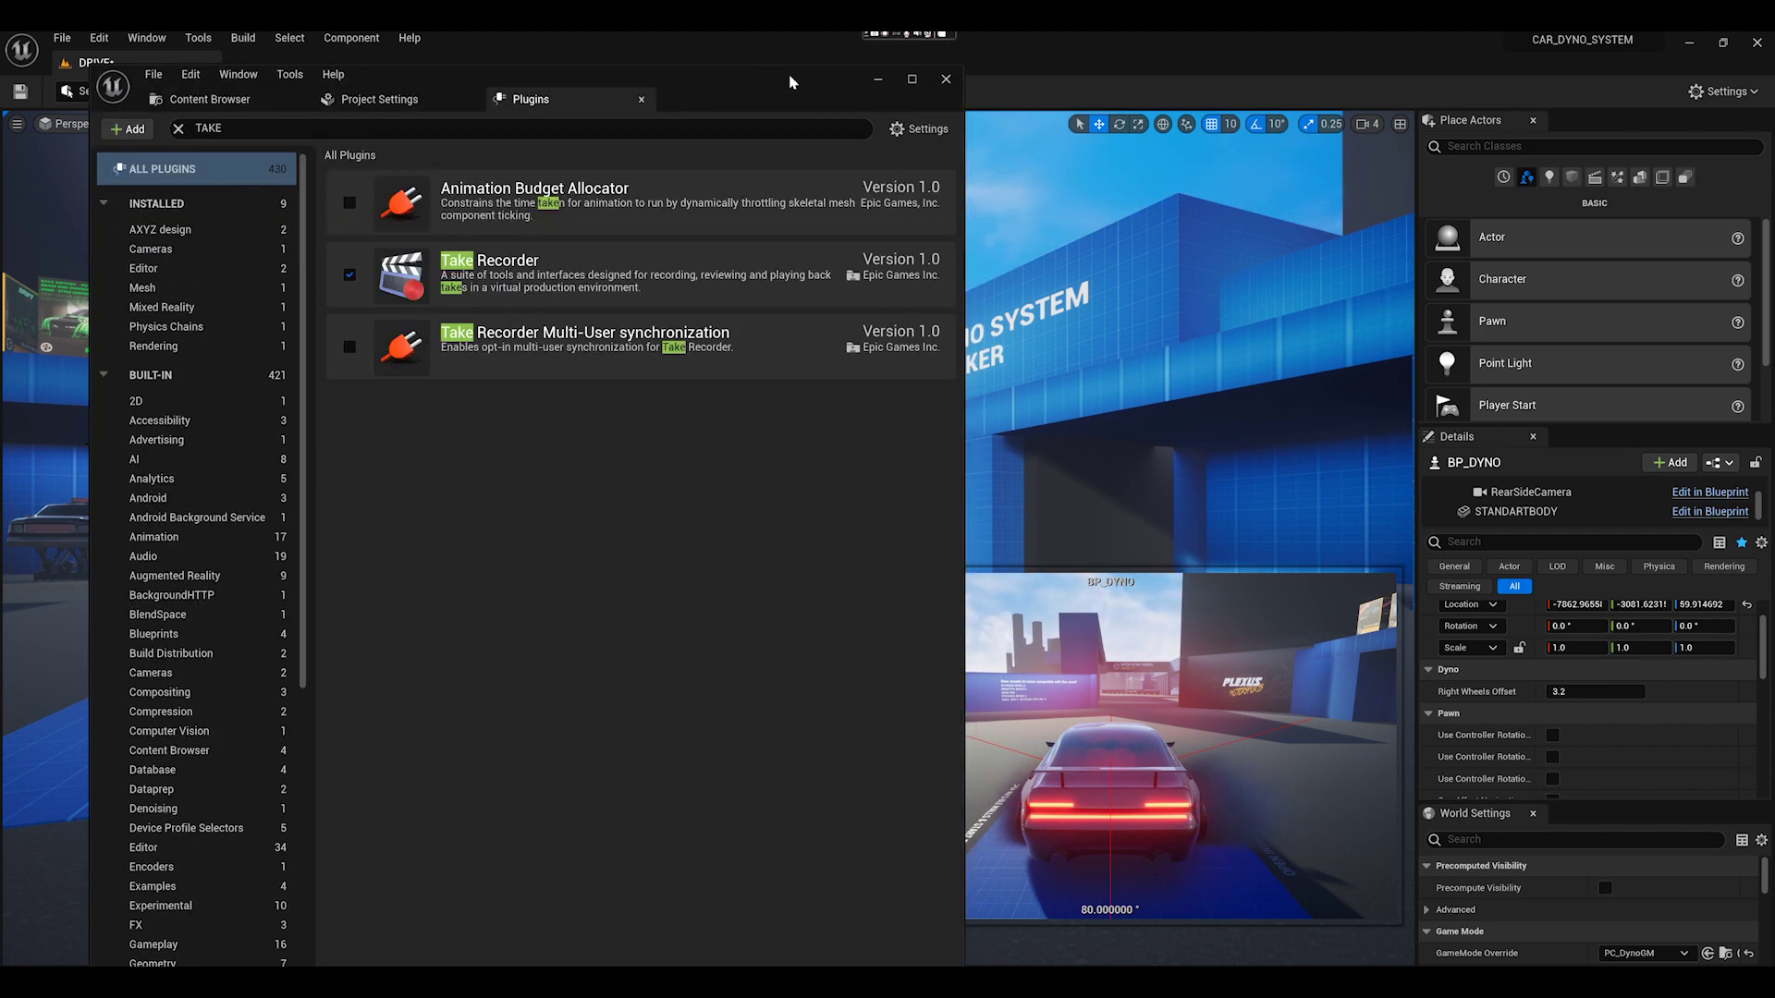
left_click_drag(789, 82, 775, 65)
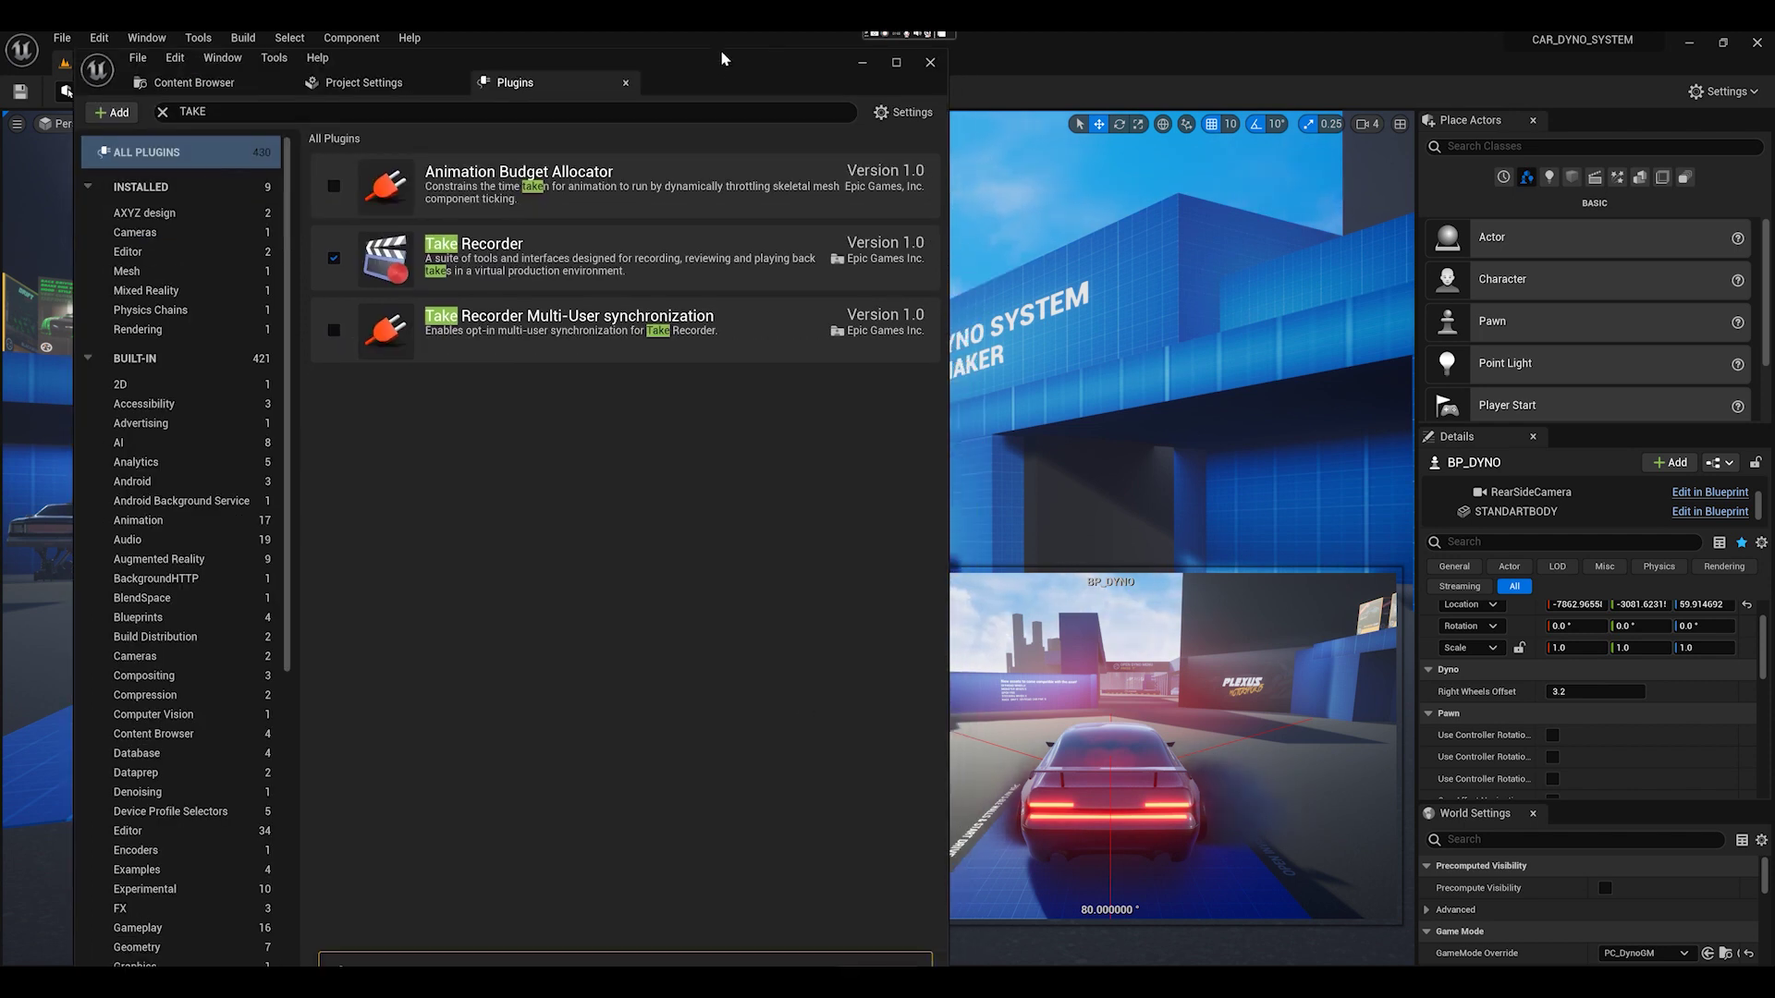
left_click_drag(723, 48, 772, 98)
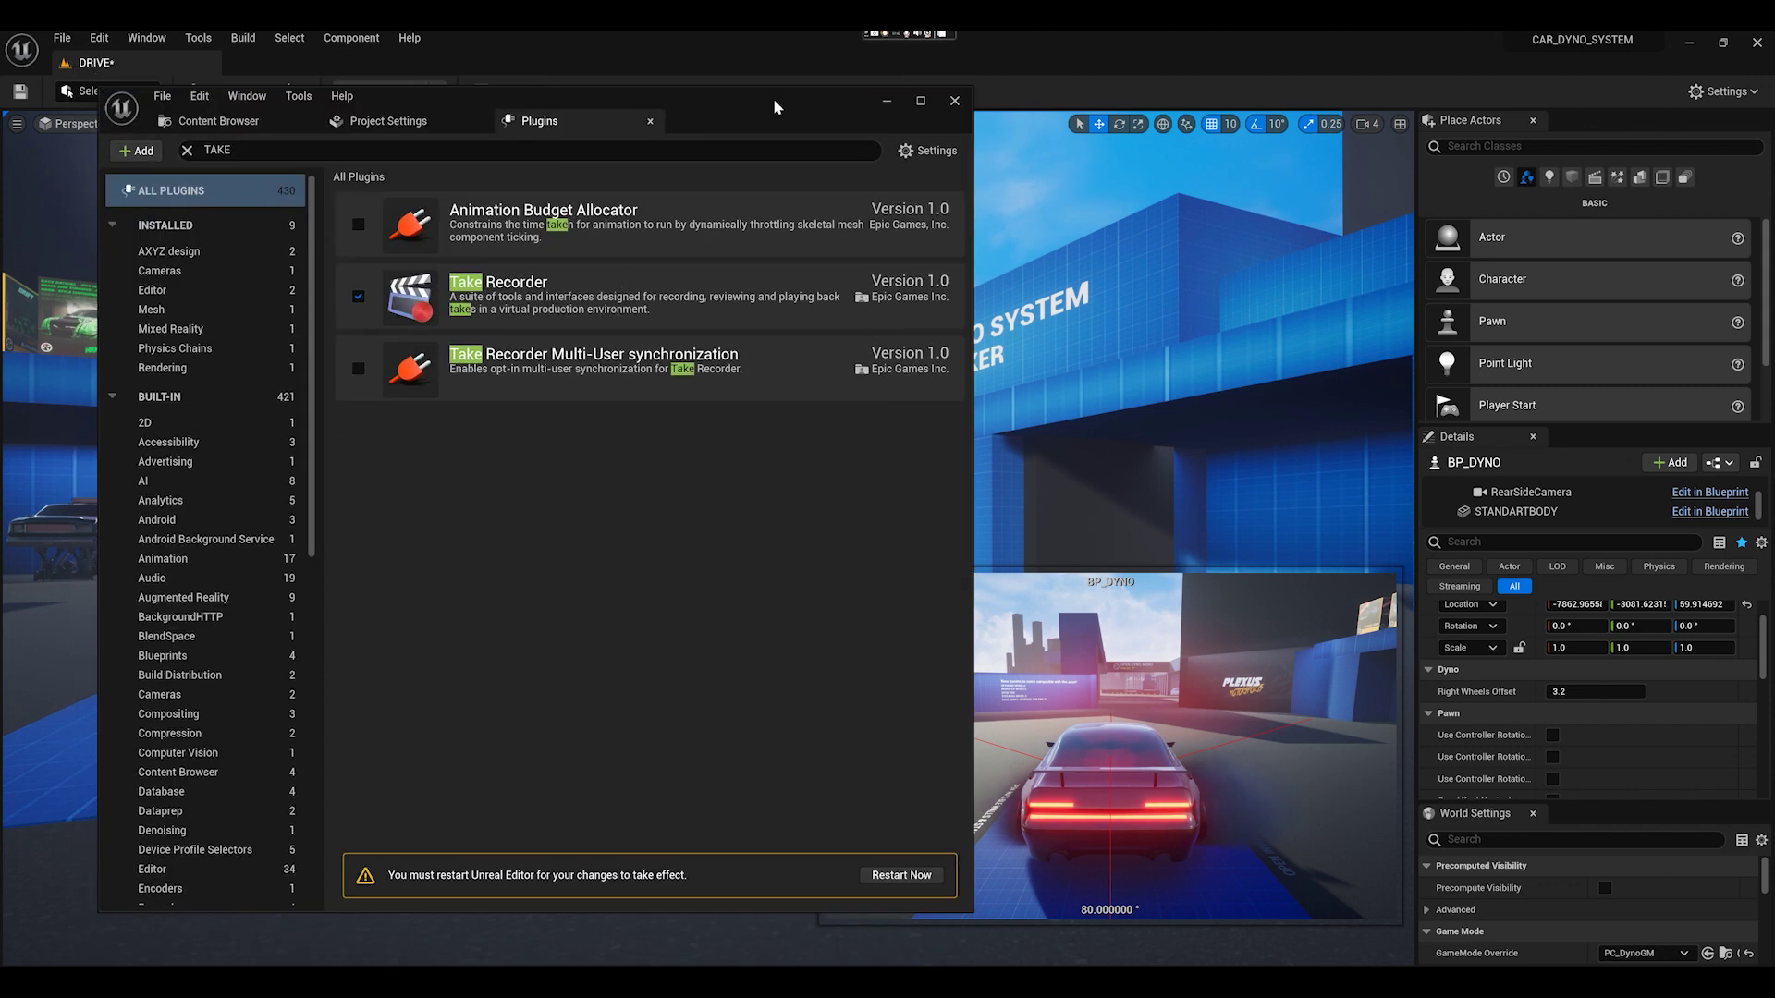
left_click(917, 878)
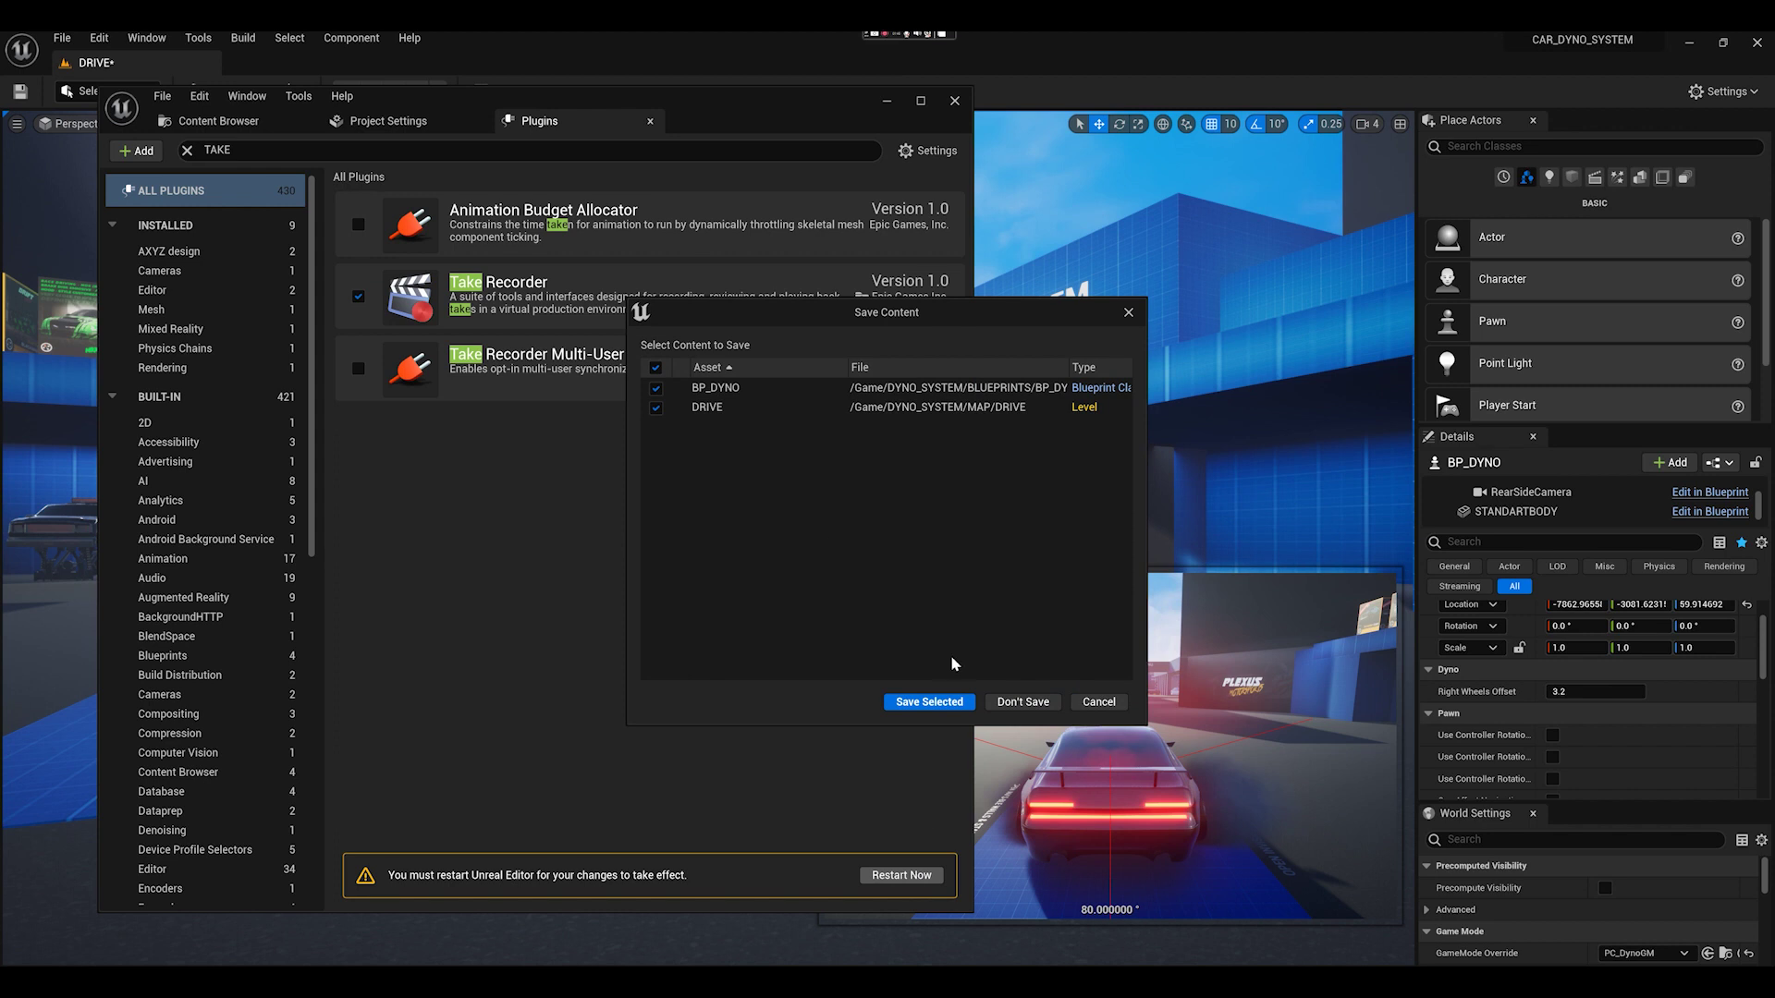
left_click(1021, 702)
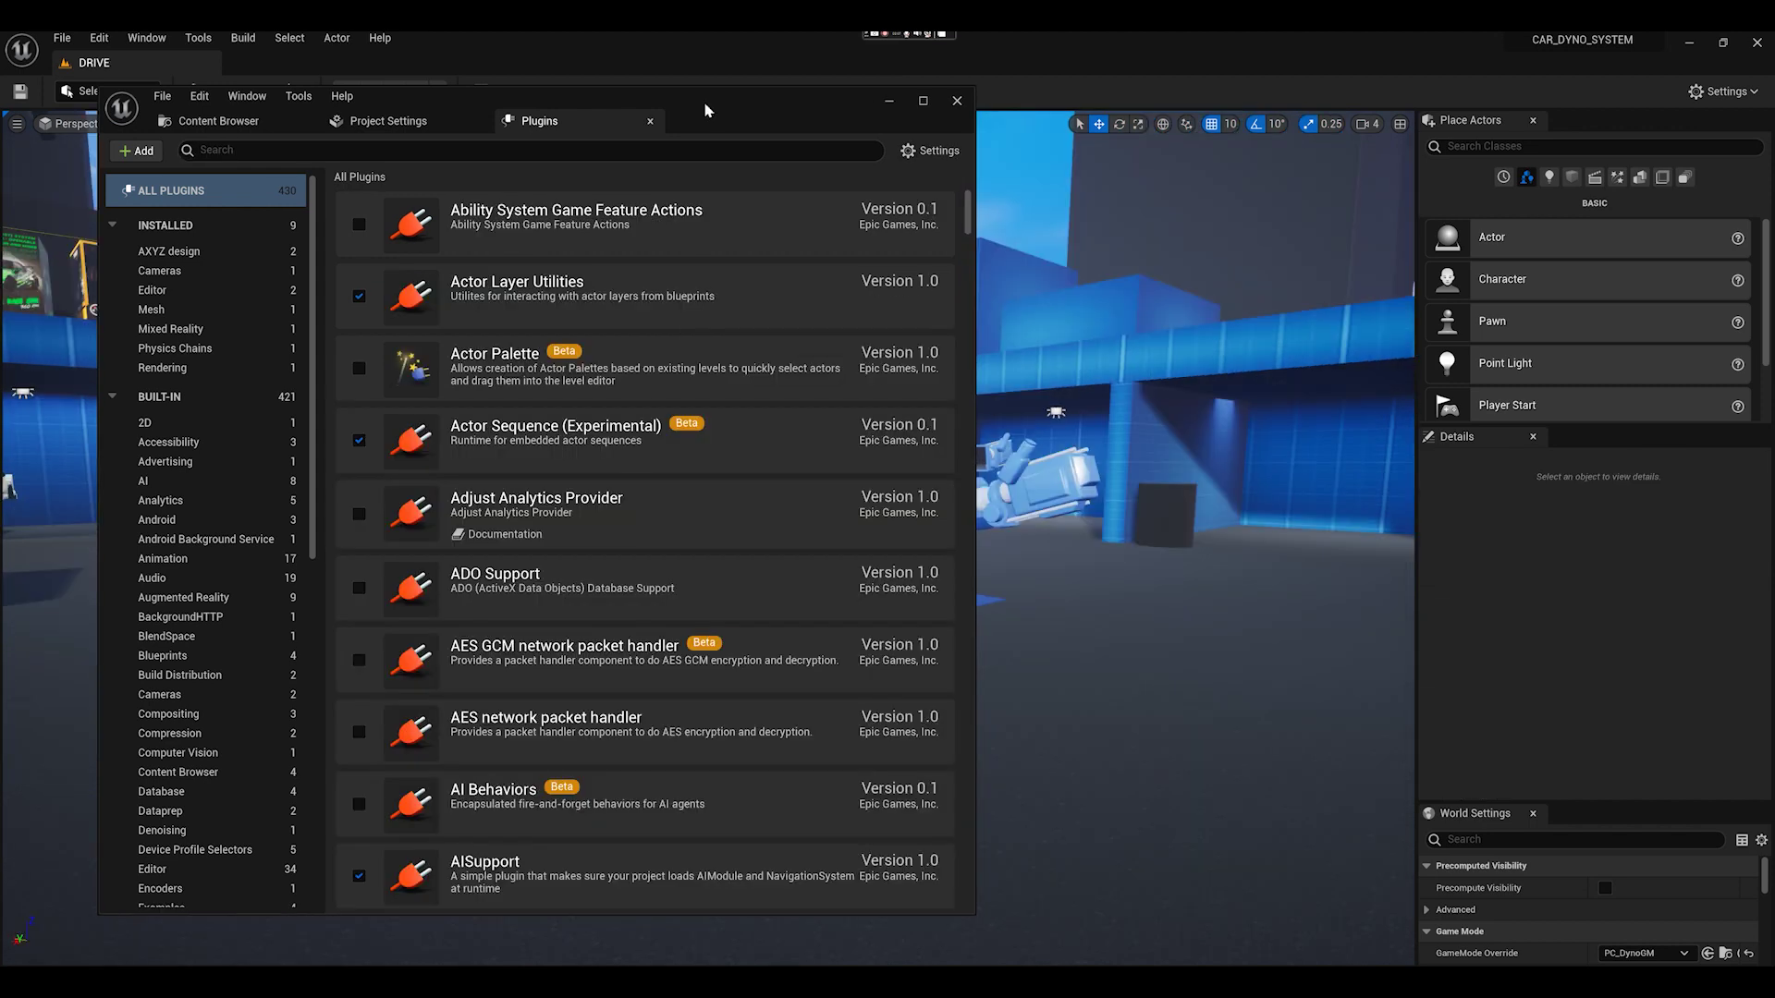
left_click_drag(704, 103, 335, 115)
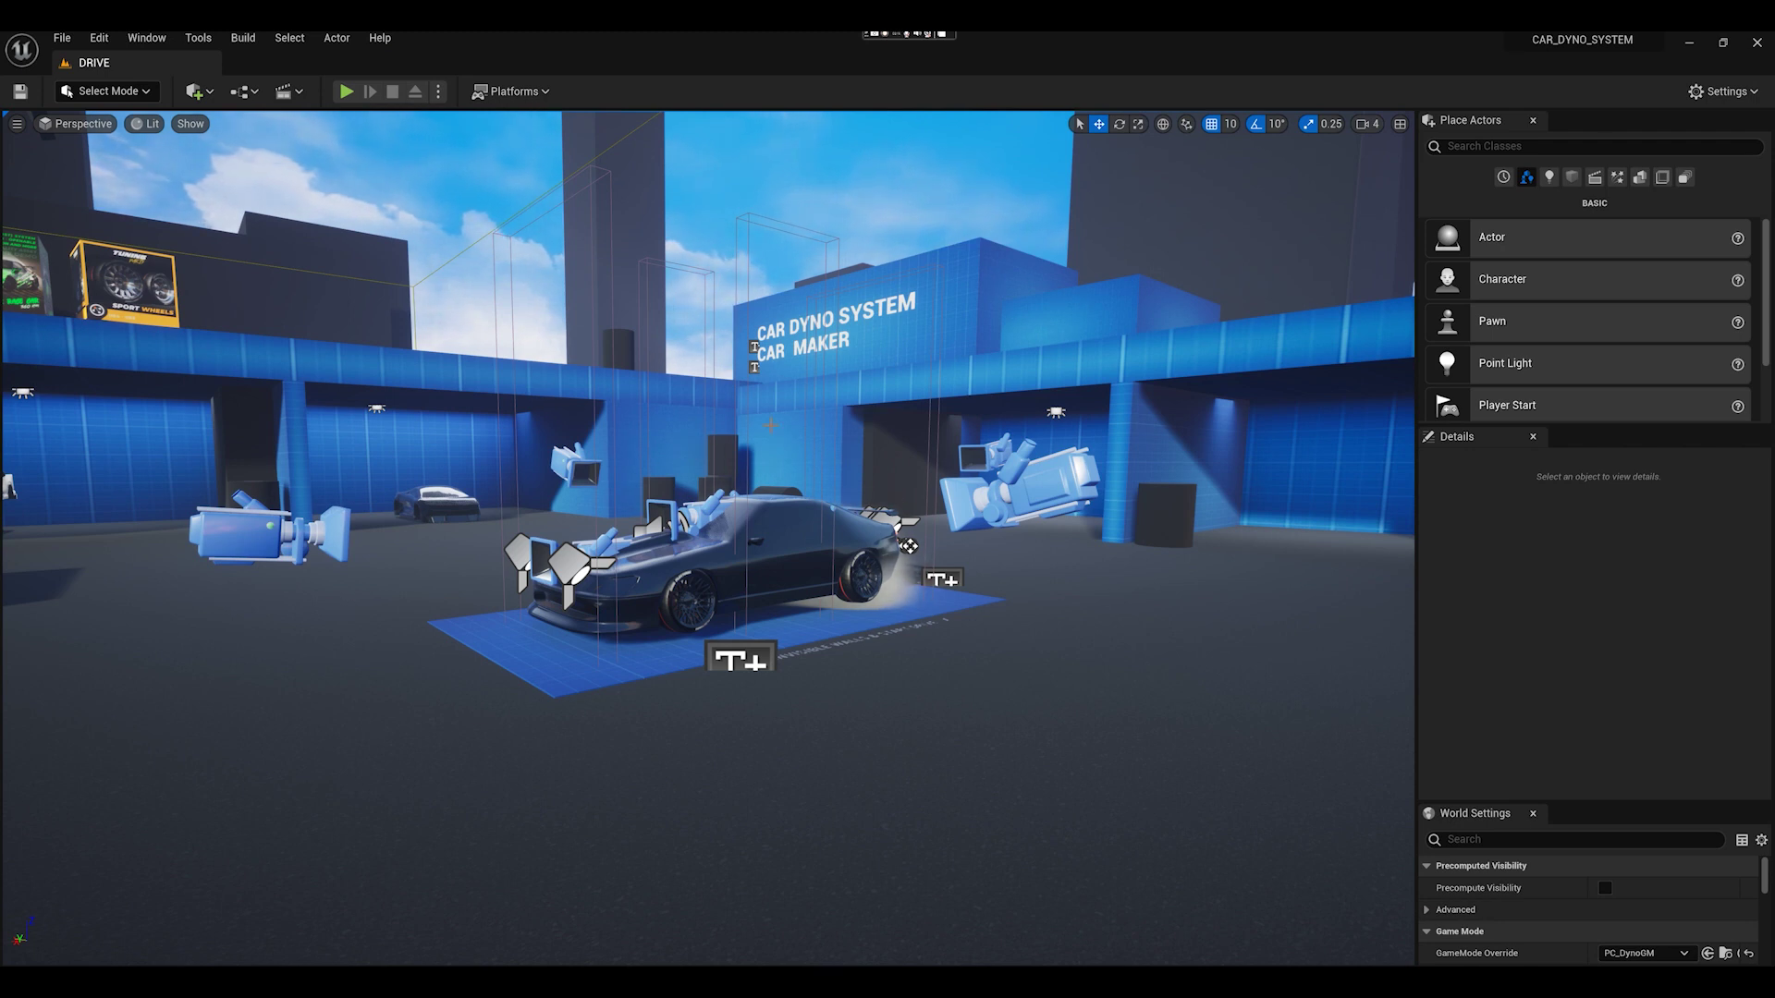
- Open the Take Recorder from the cinematics tools
right_click_drag(708, 539, 453, 539)
right_click_drag(1063, 587, 1109, 587)
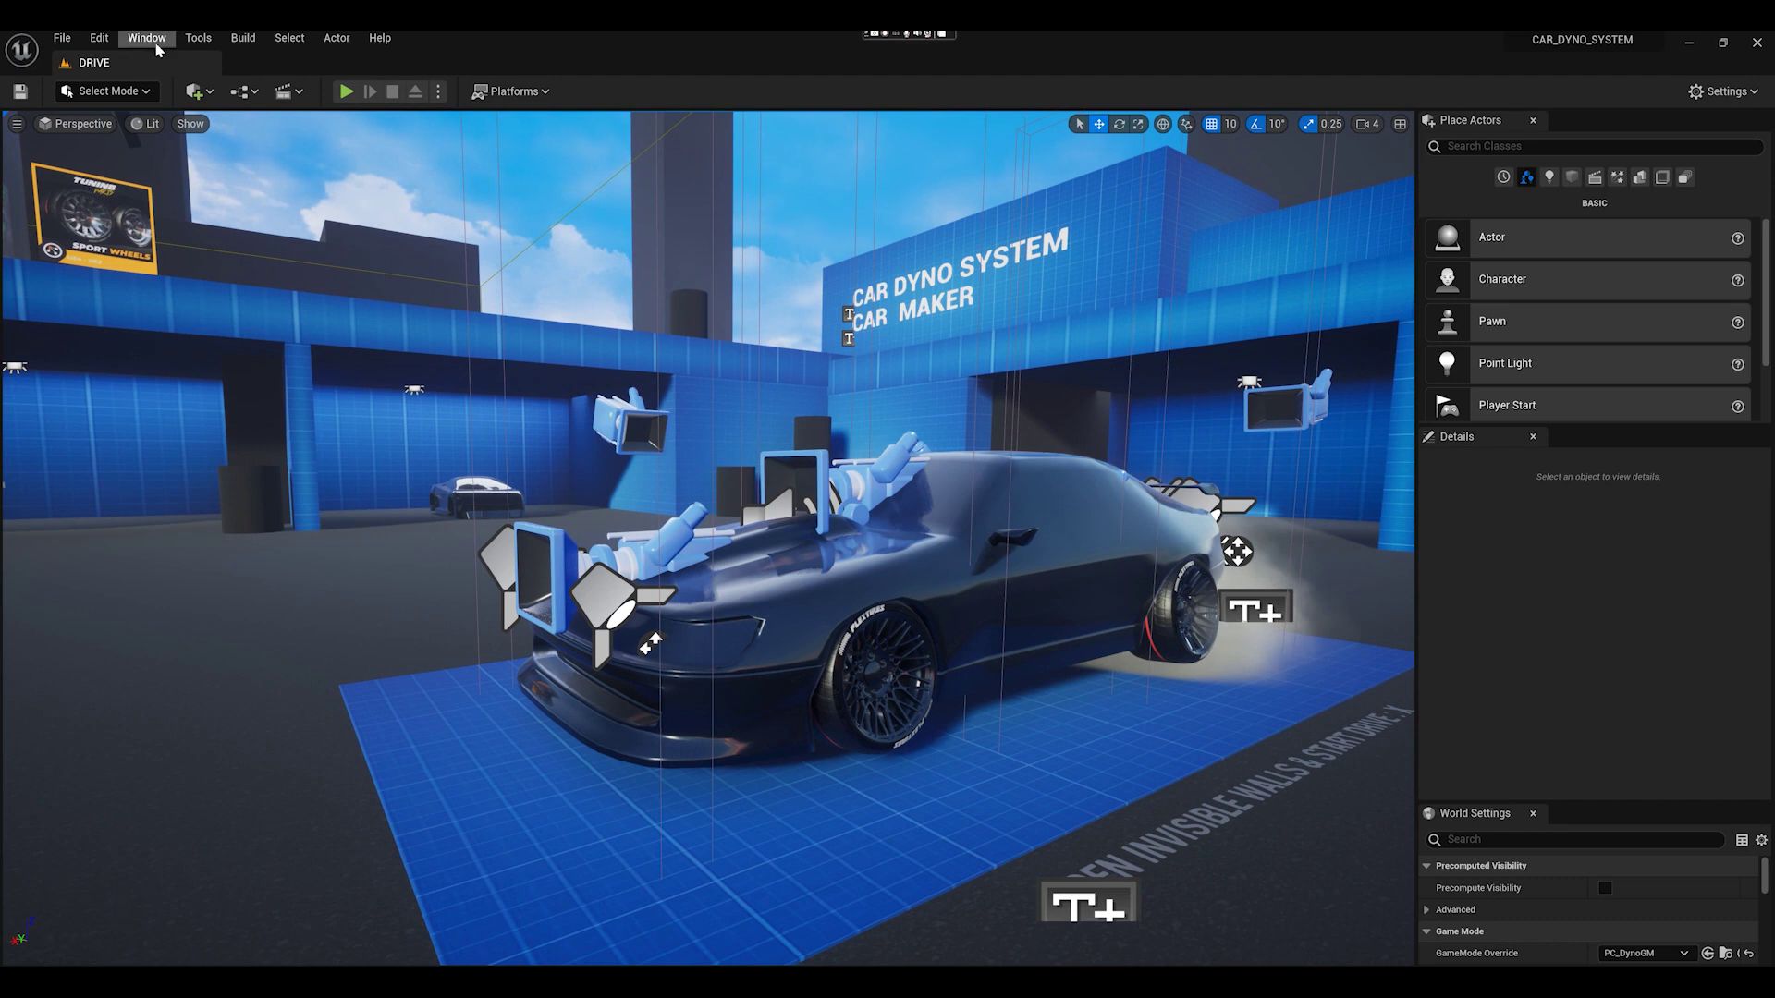
left_click(157, 46)
mouse_move(172, 83)
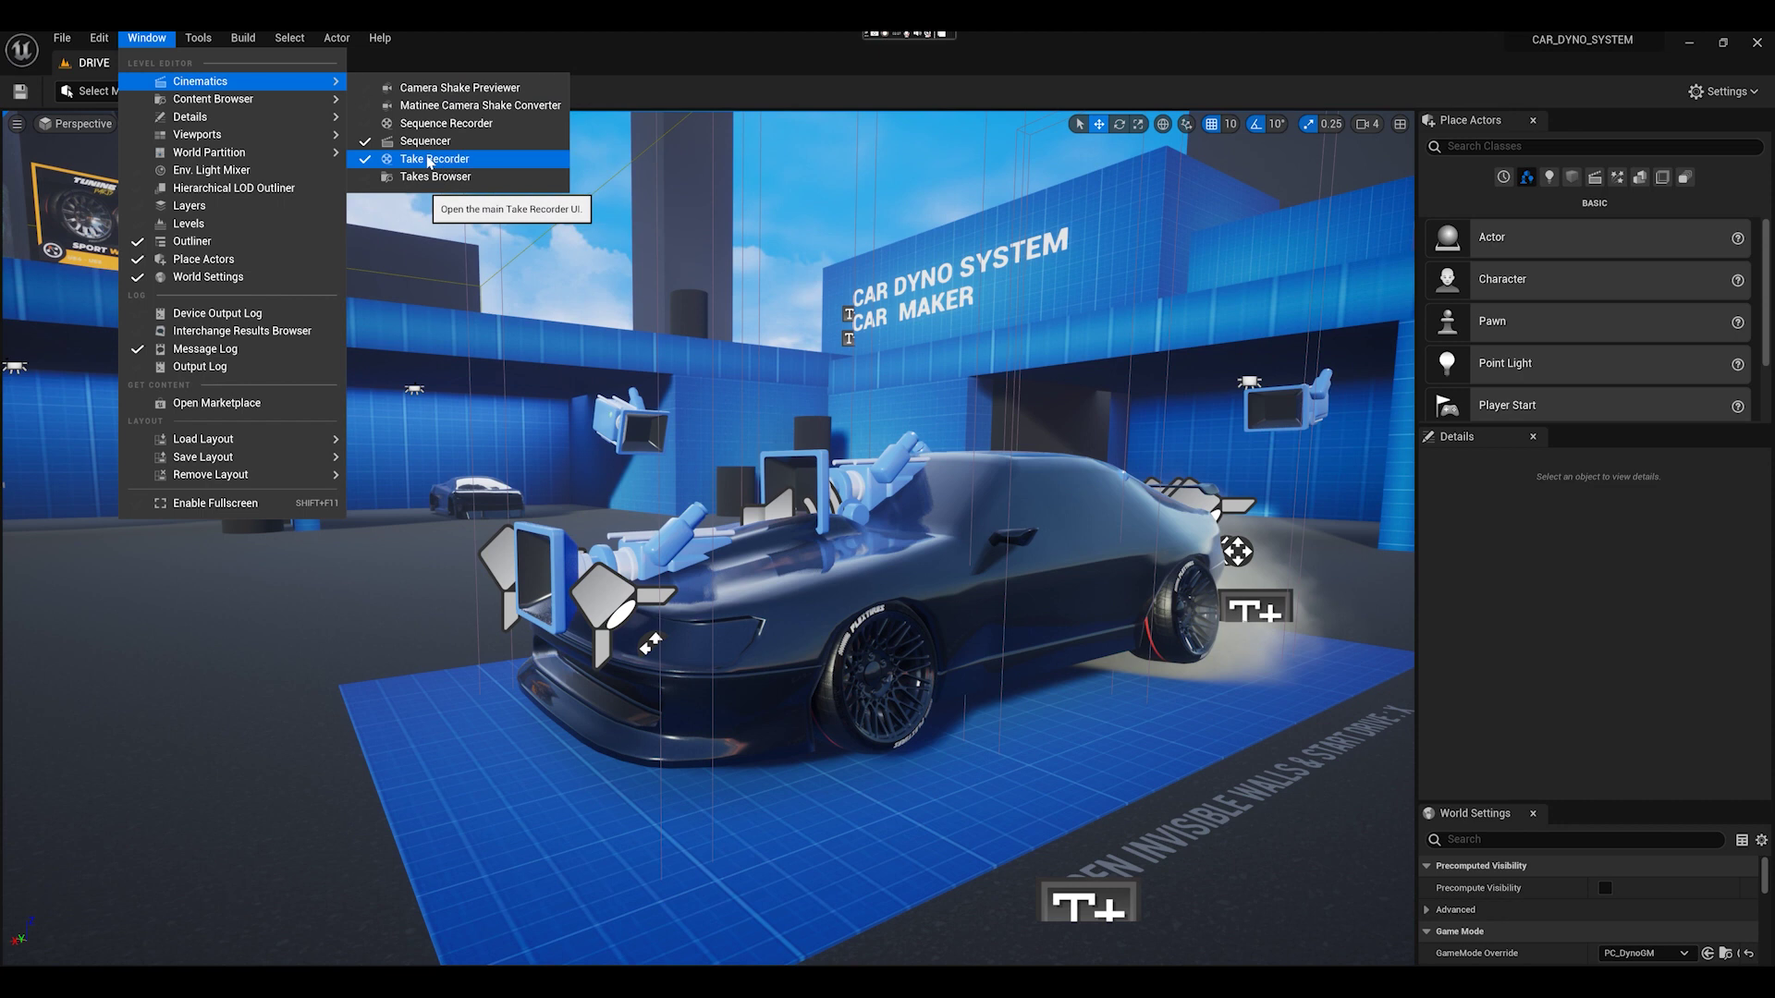
key("Escape")
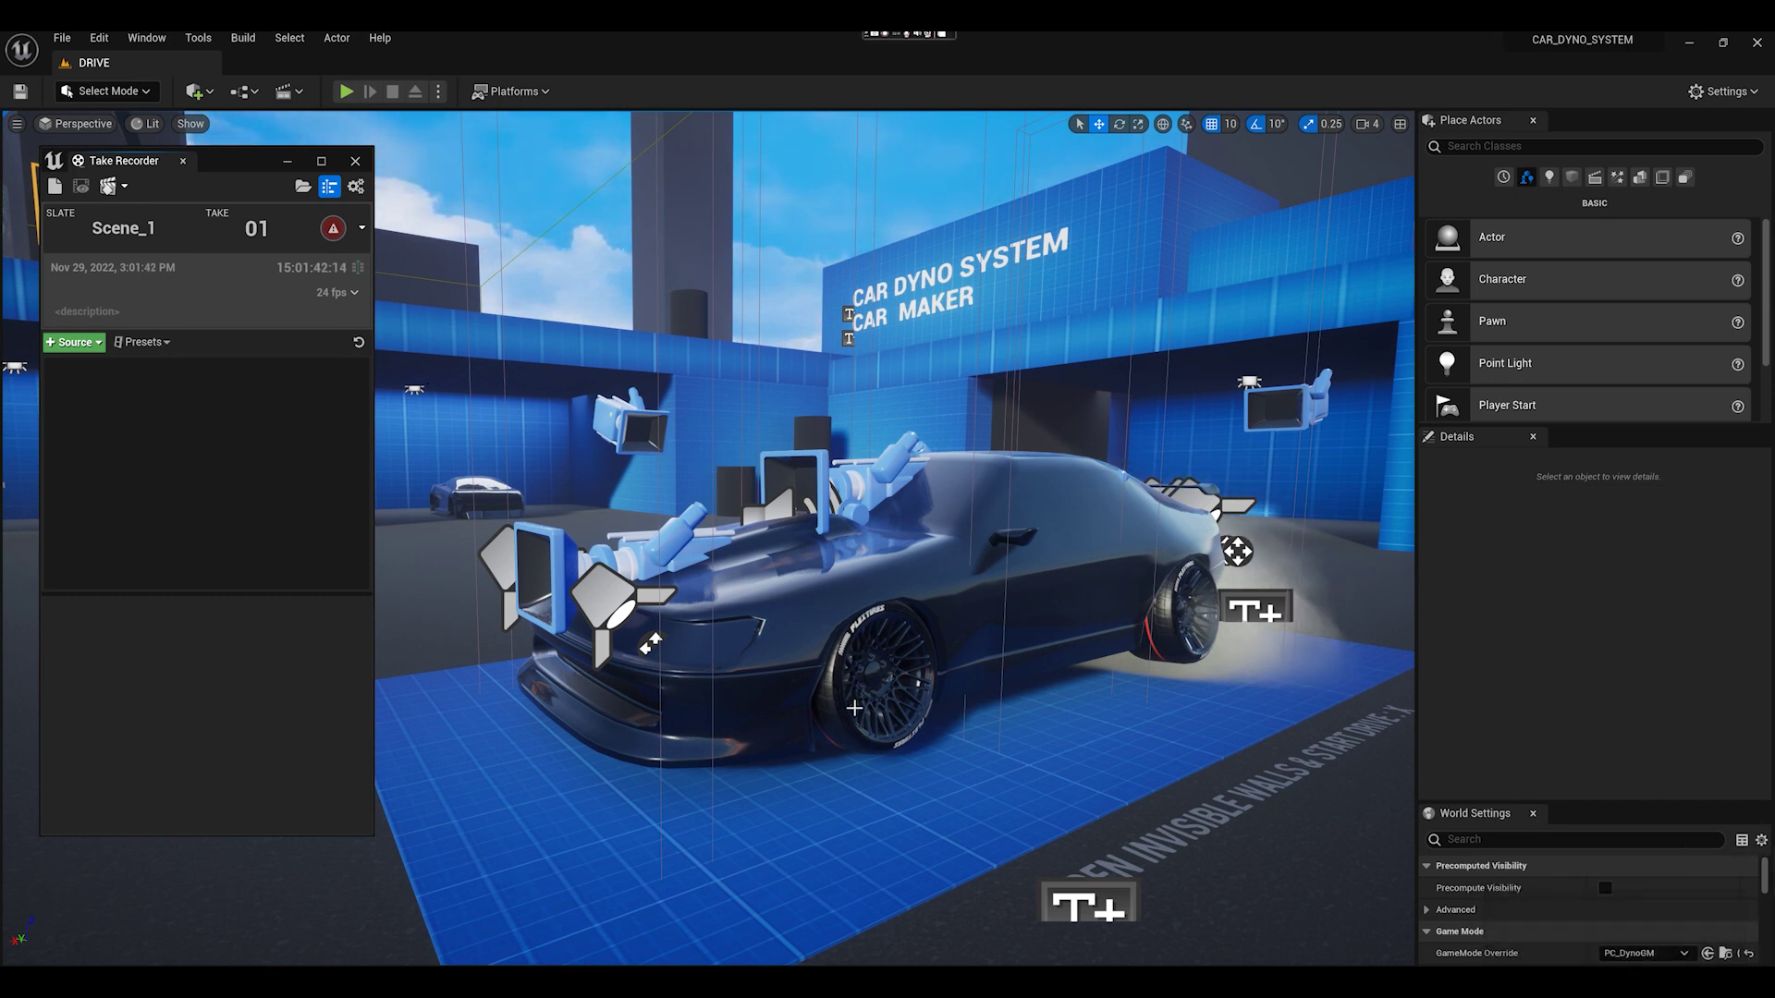
- Move the Take Recorder window clear of the Outliner and enlarge the floating Outliner until its actor names are readable
left_click(1133, 846)
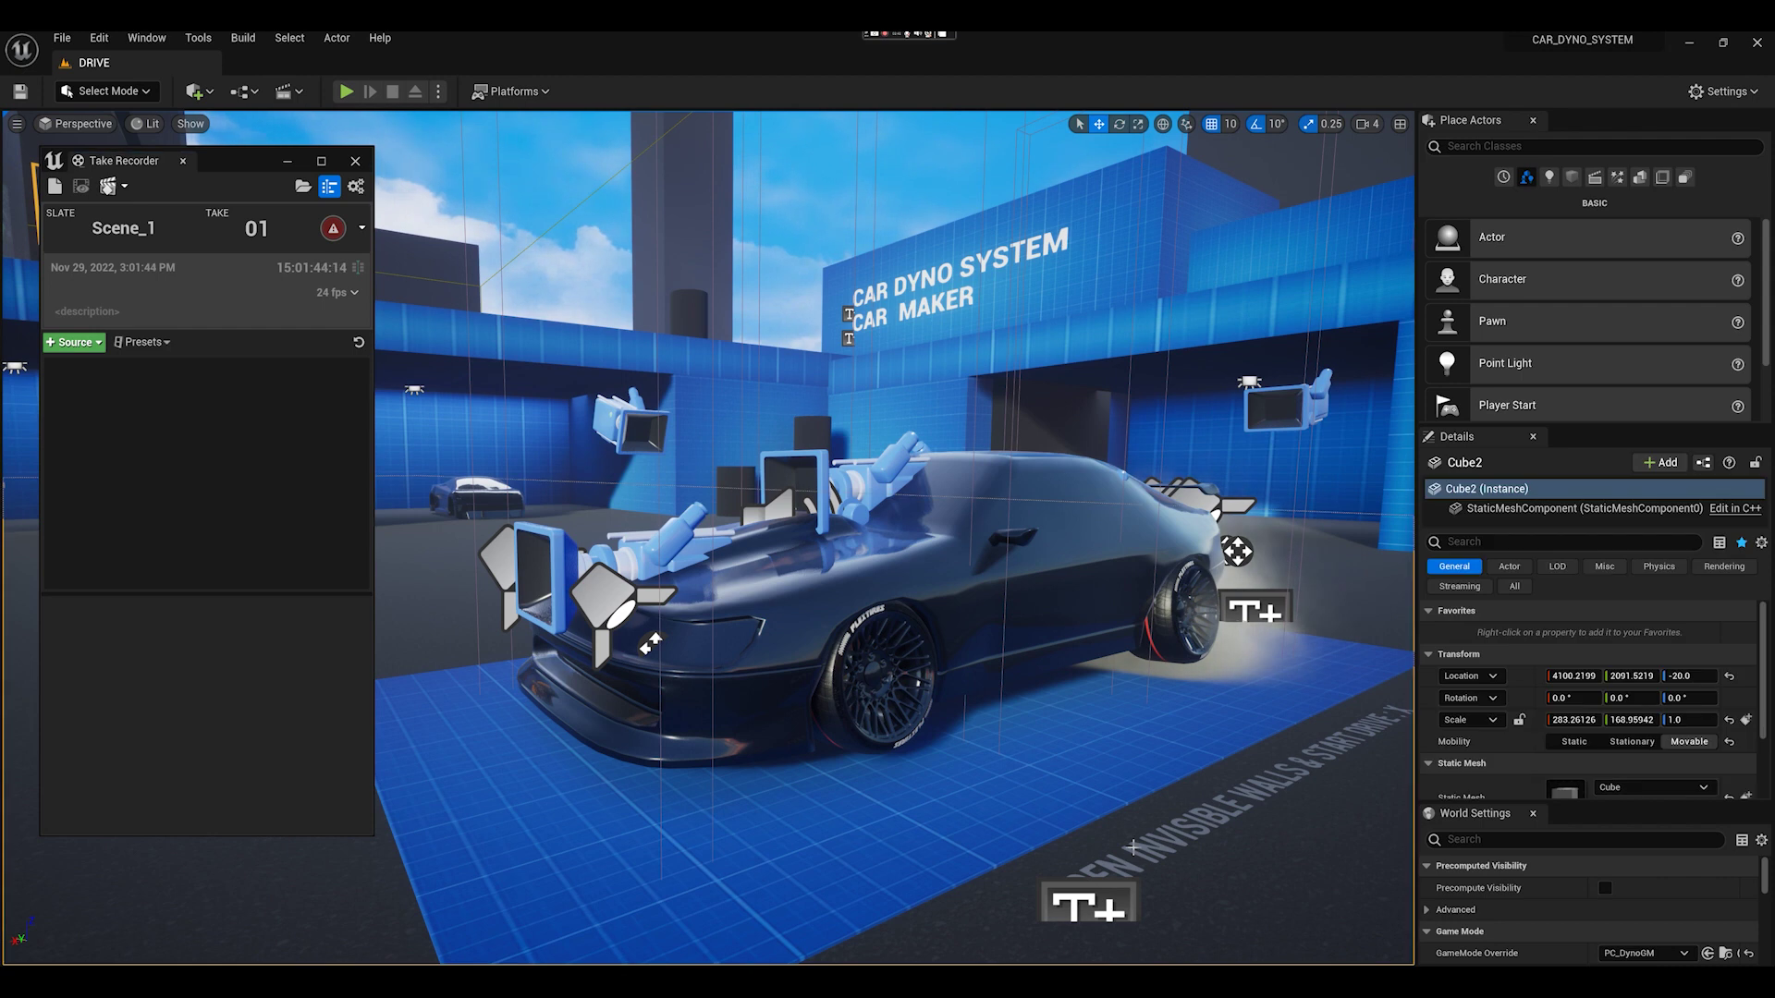
key("ctrl+space")
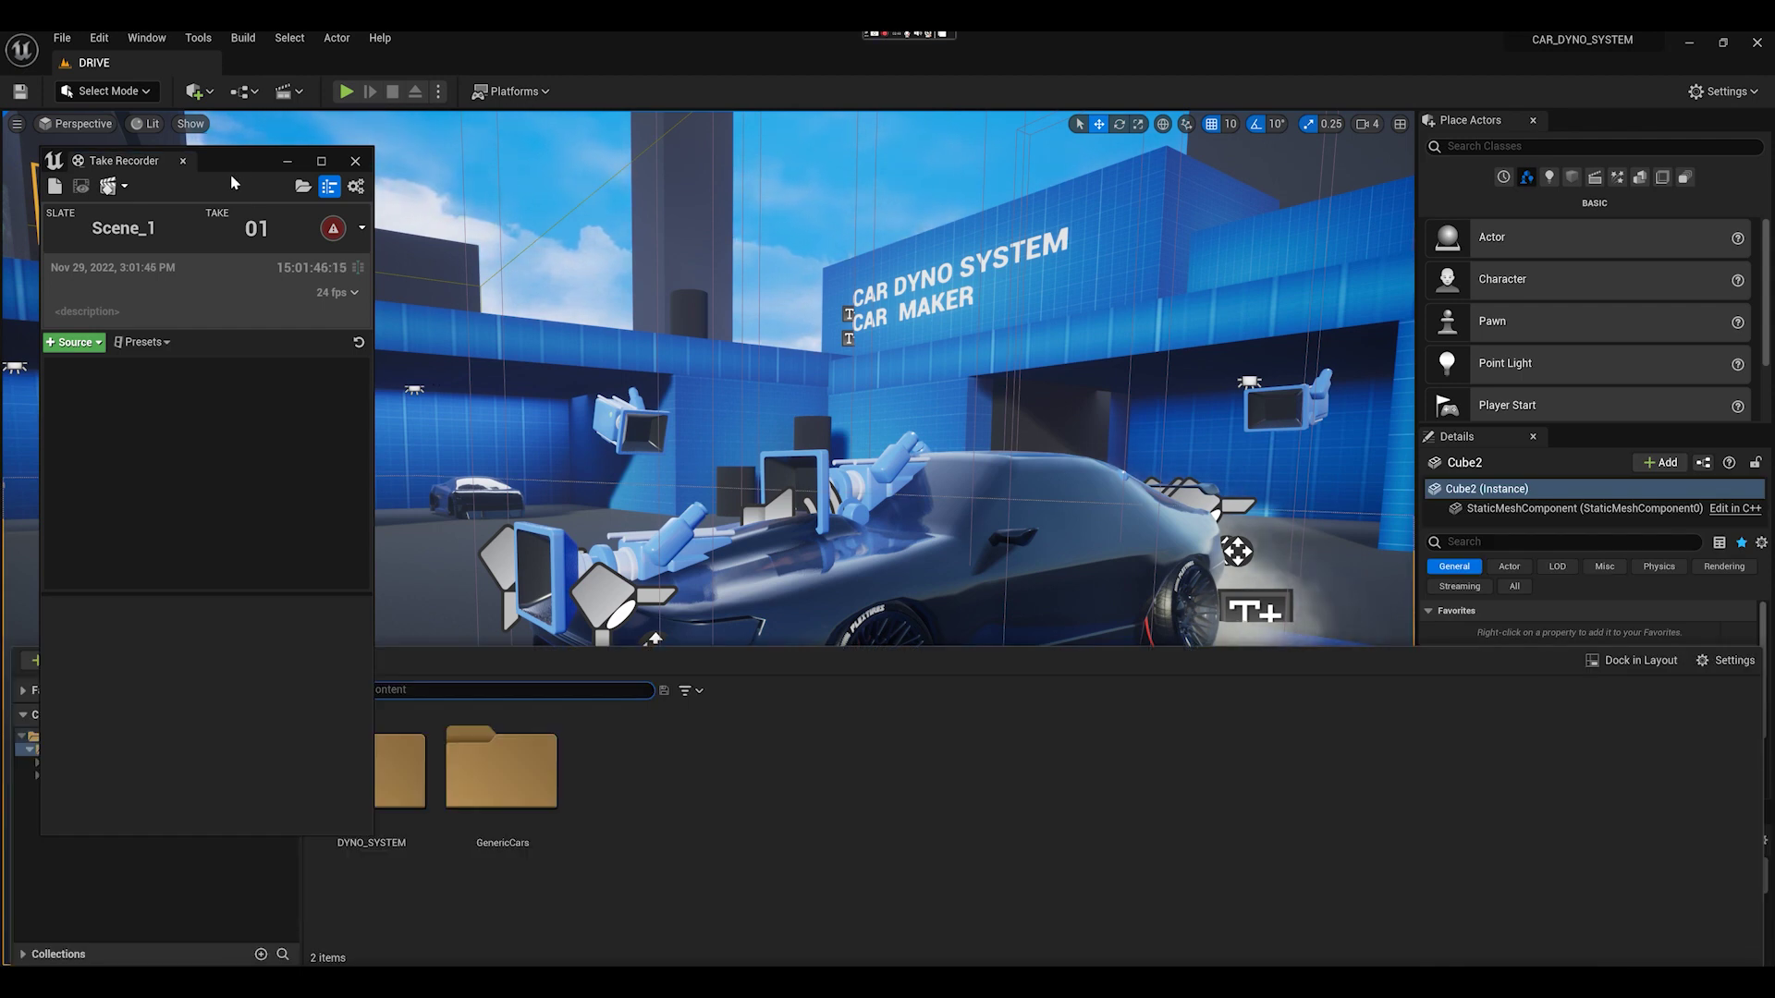
left_click_drag(237, 169, 1060, 193)
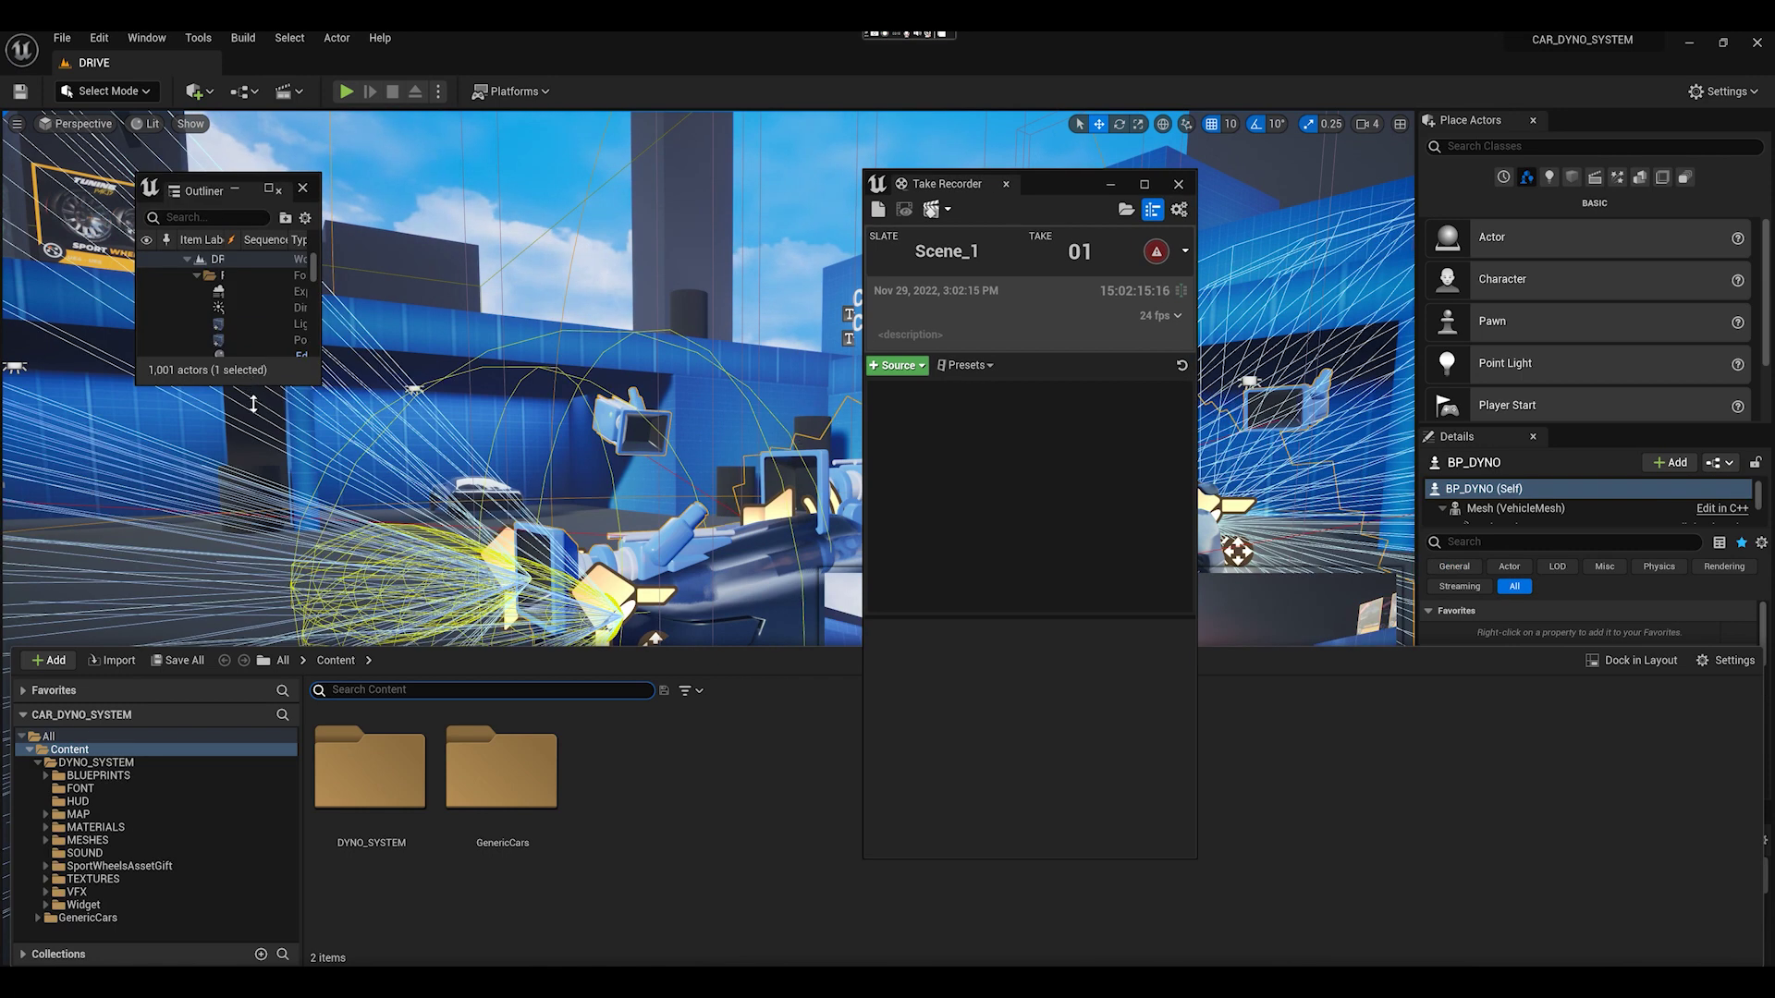
left_click_drag(322, 833, 321, 869)
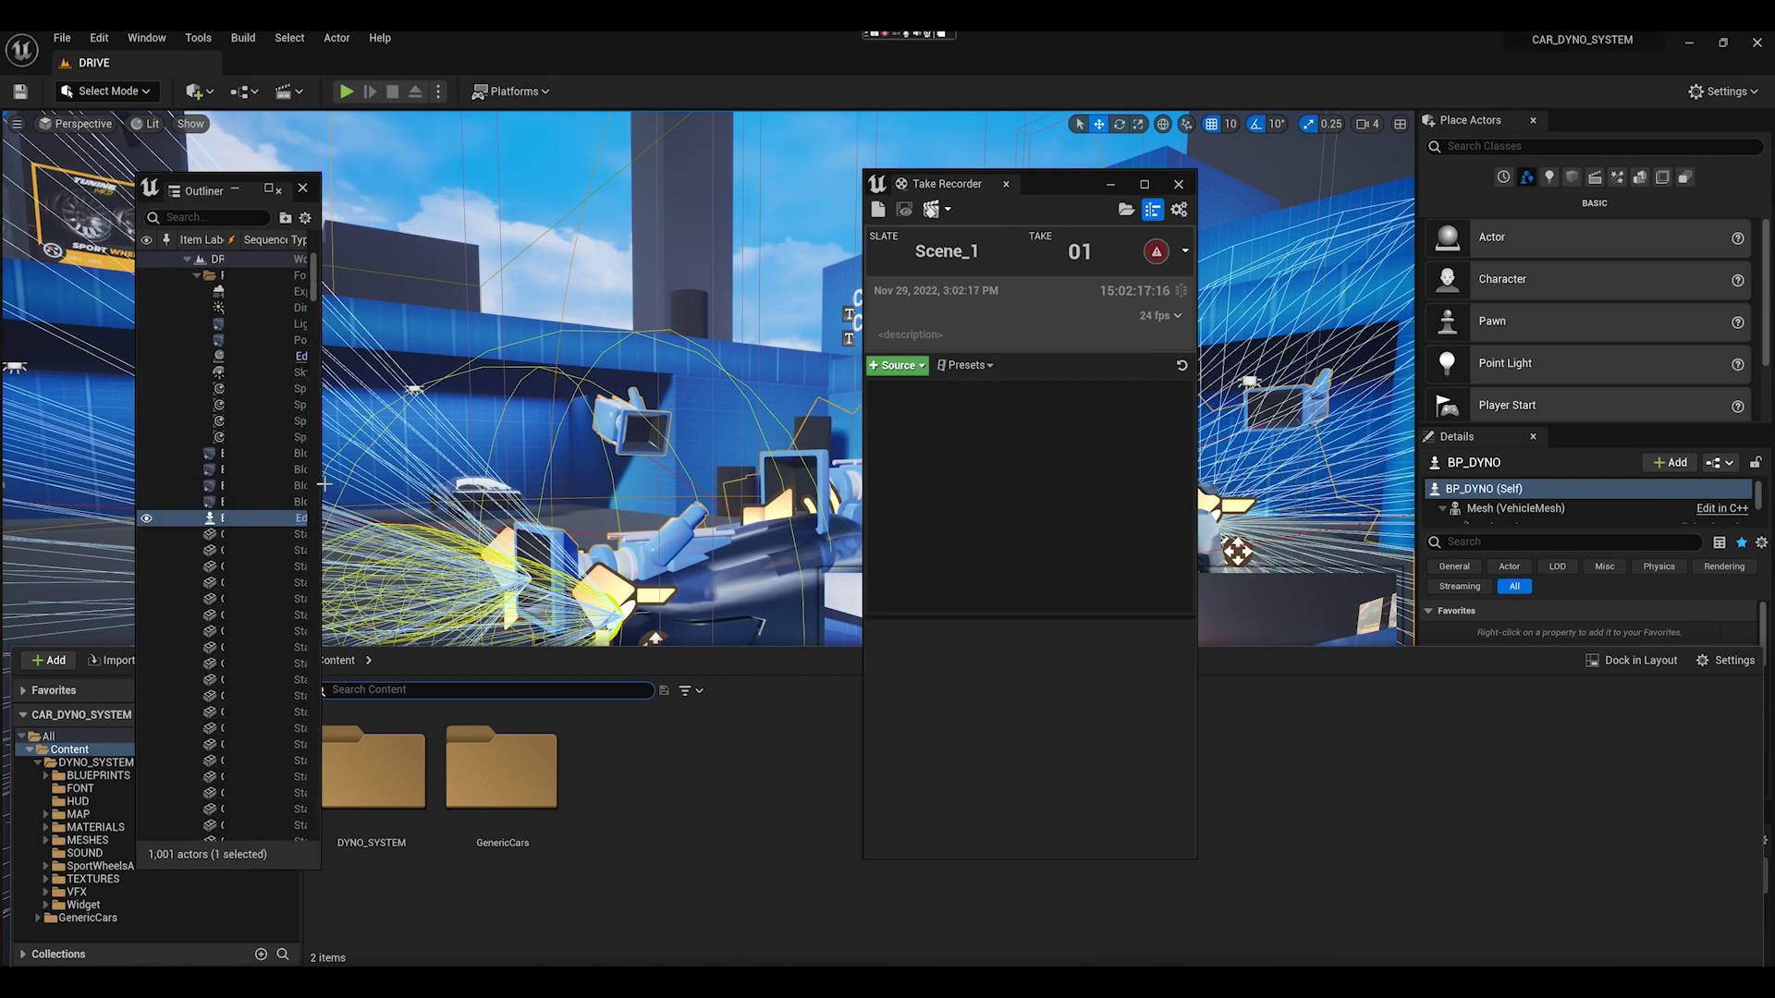
left_click_drag(320, 483, 683, 485)
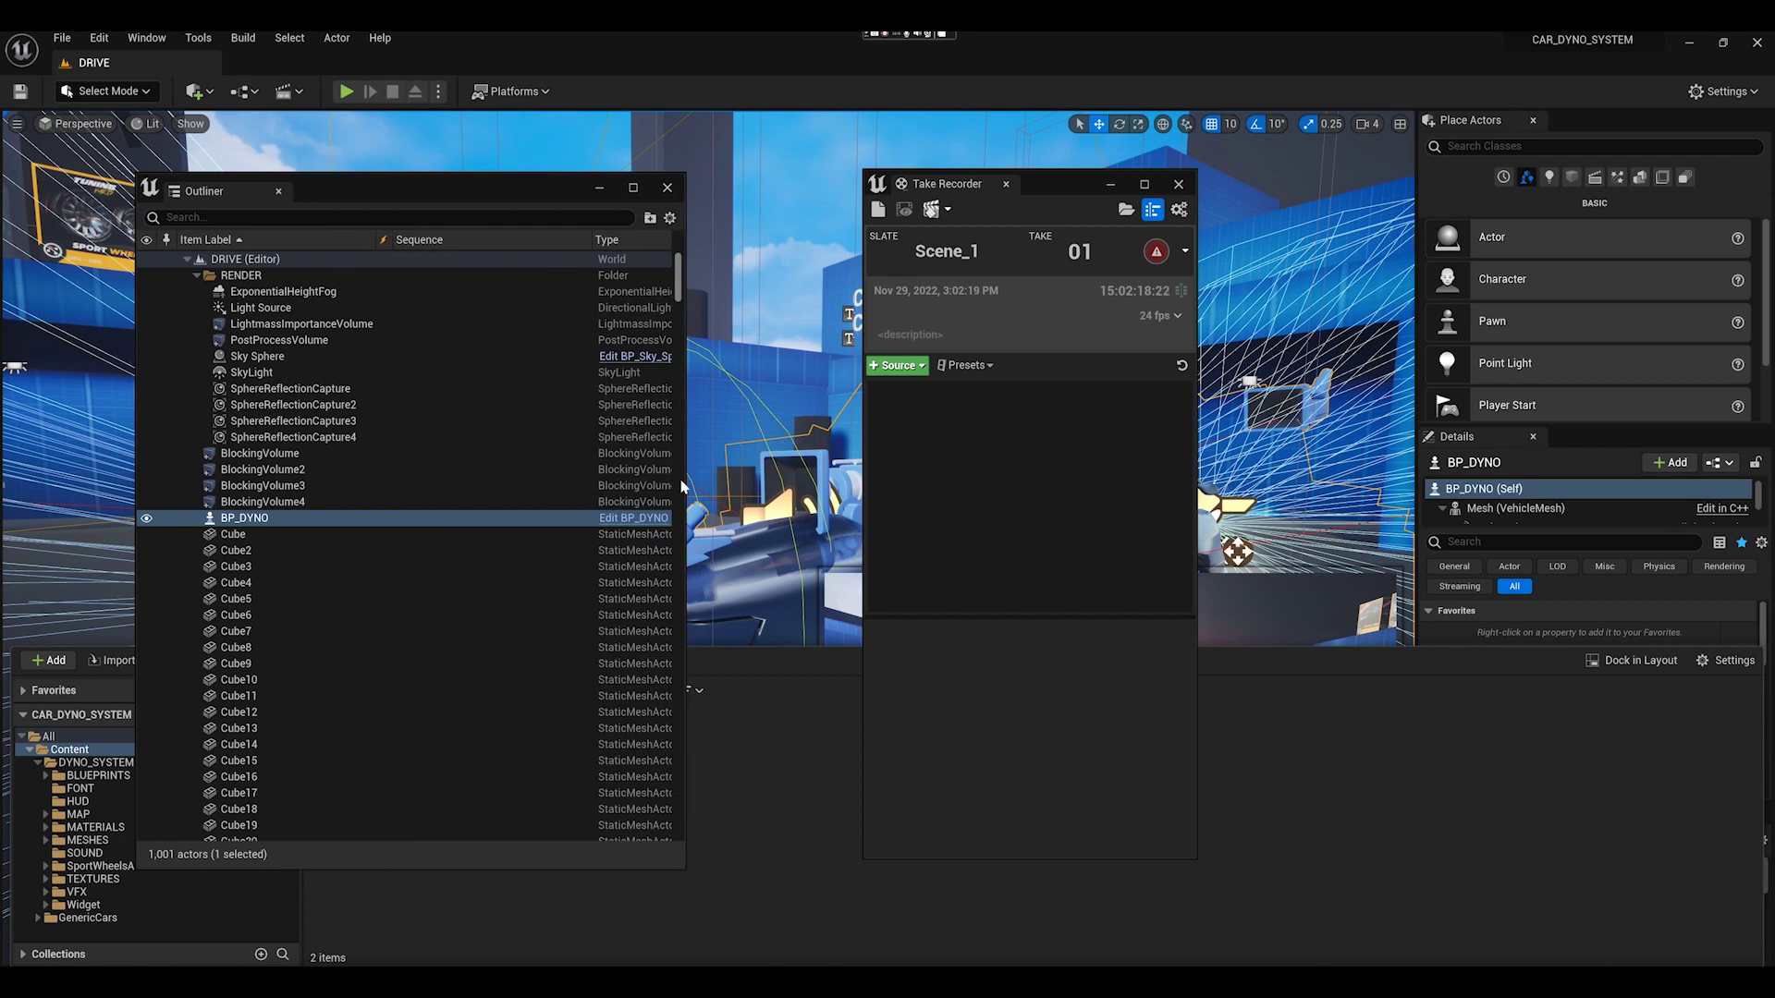
- Add the BP_DYNO actor from the Outliner as a Take Recorder source, and move both windows aside
left_click_drag(242, 517, 725, 527)
left_click_drag(1008, 500, 1008, 492)
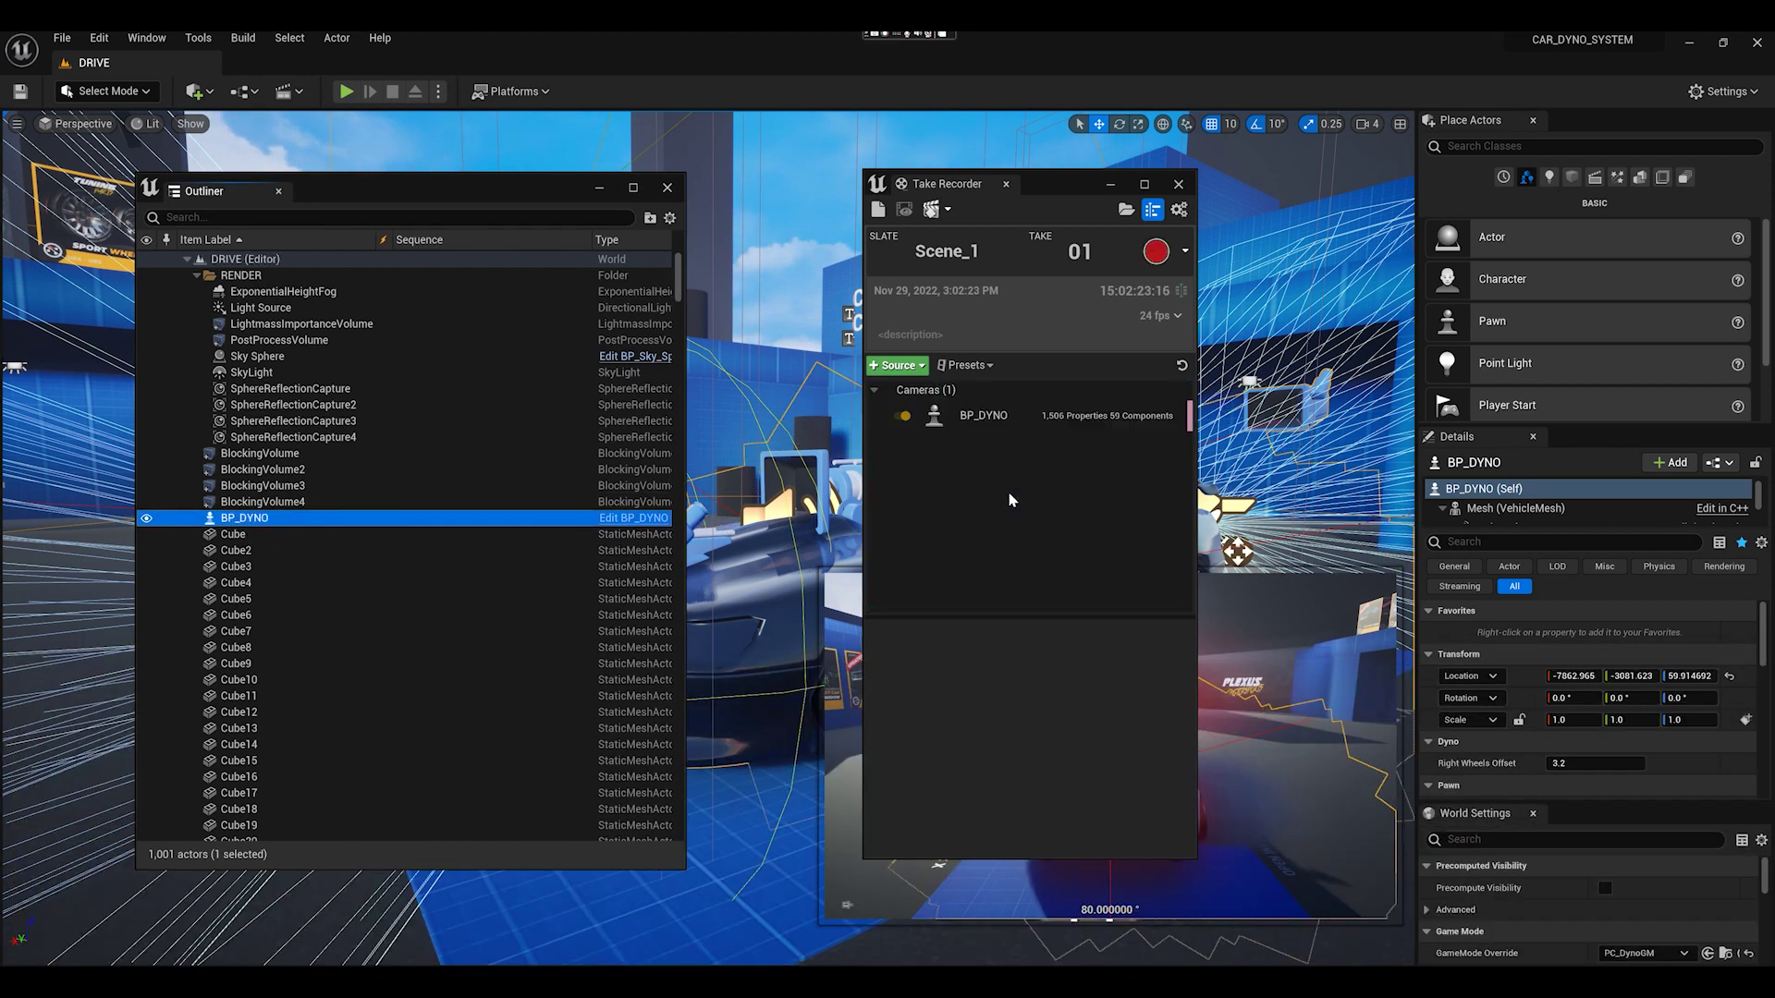
left_click_drag(513, 192, 0, 52)
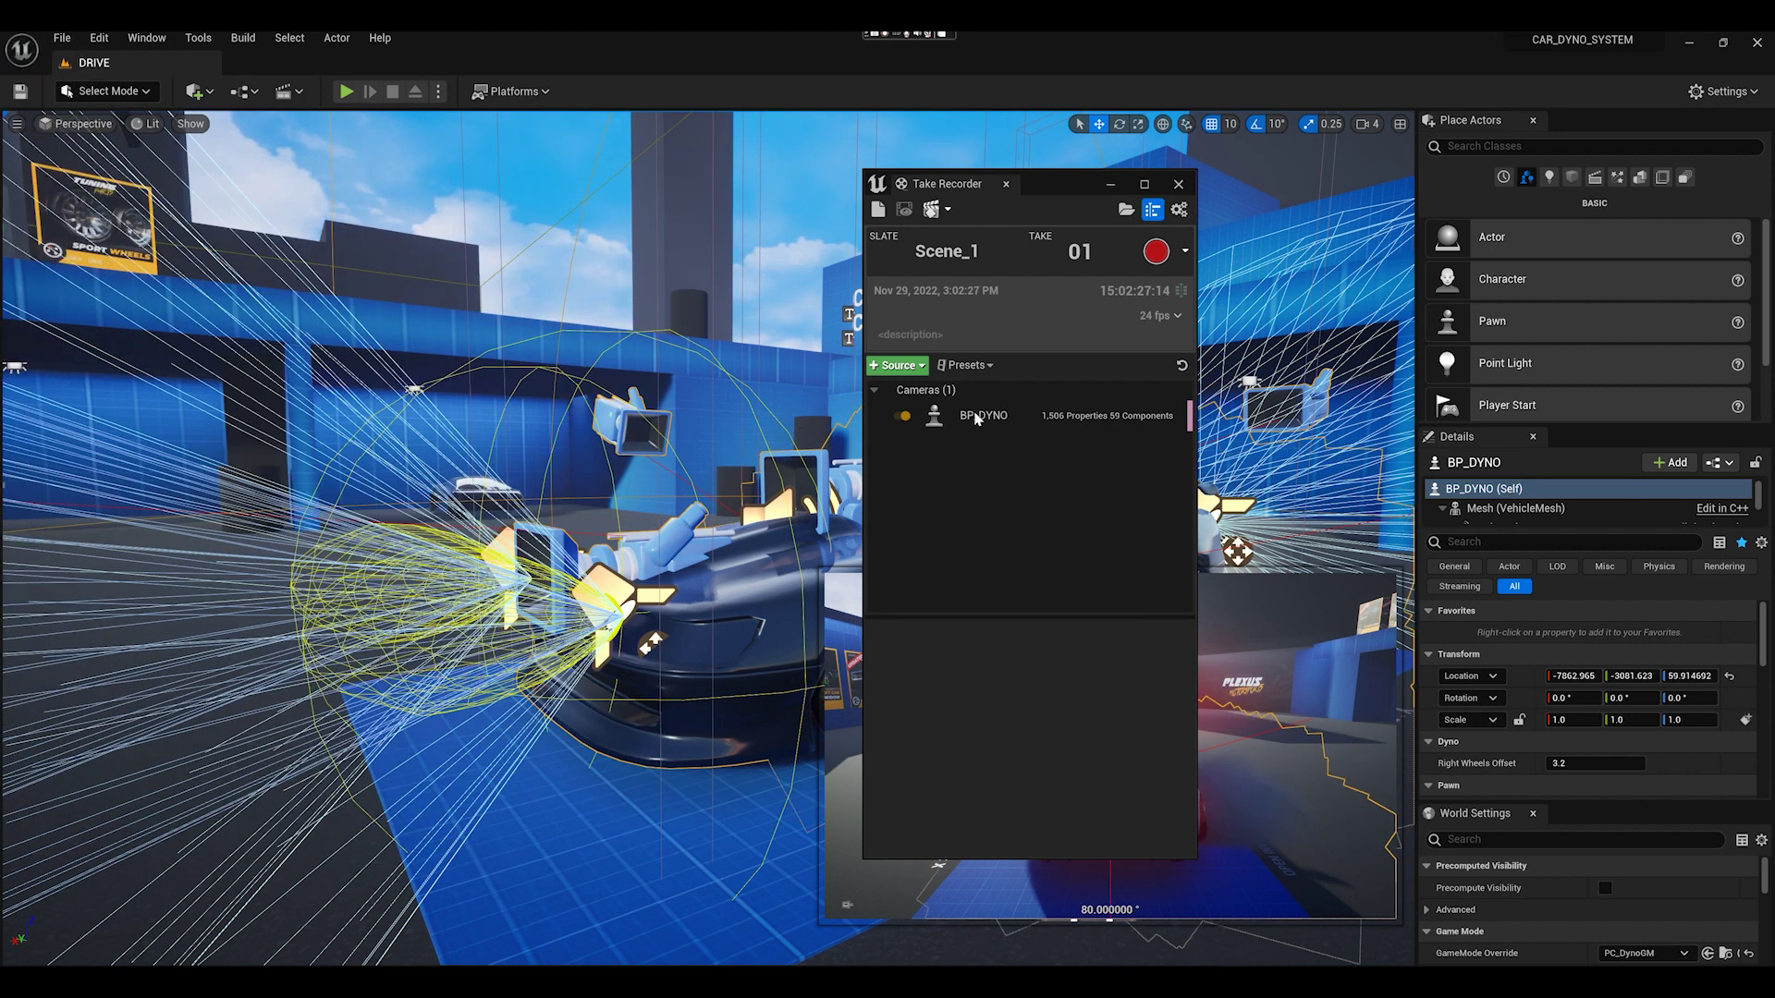
left_click_drag(1051, 182, 192, 148)
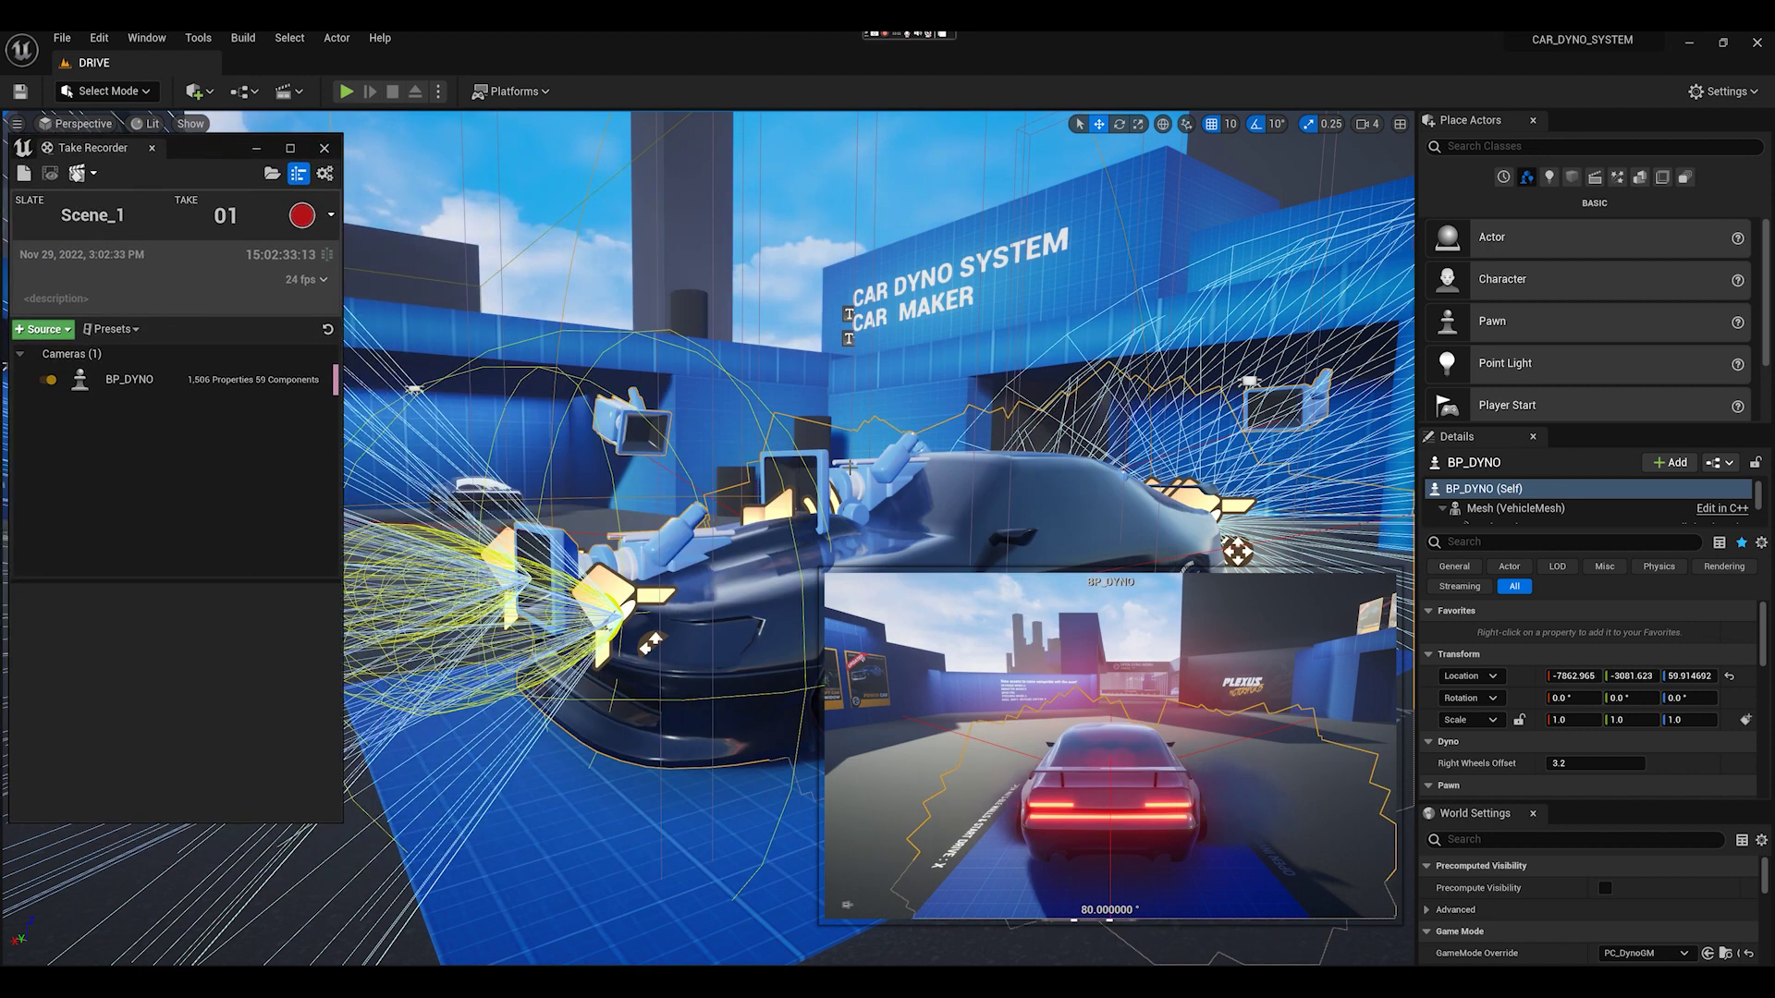
- Deselect the car, hide the editor icons with game view and start playing the level
left_click(784, 254)
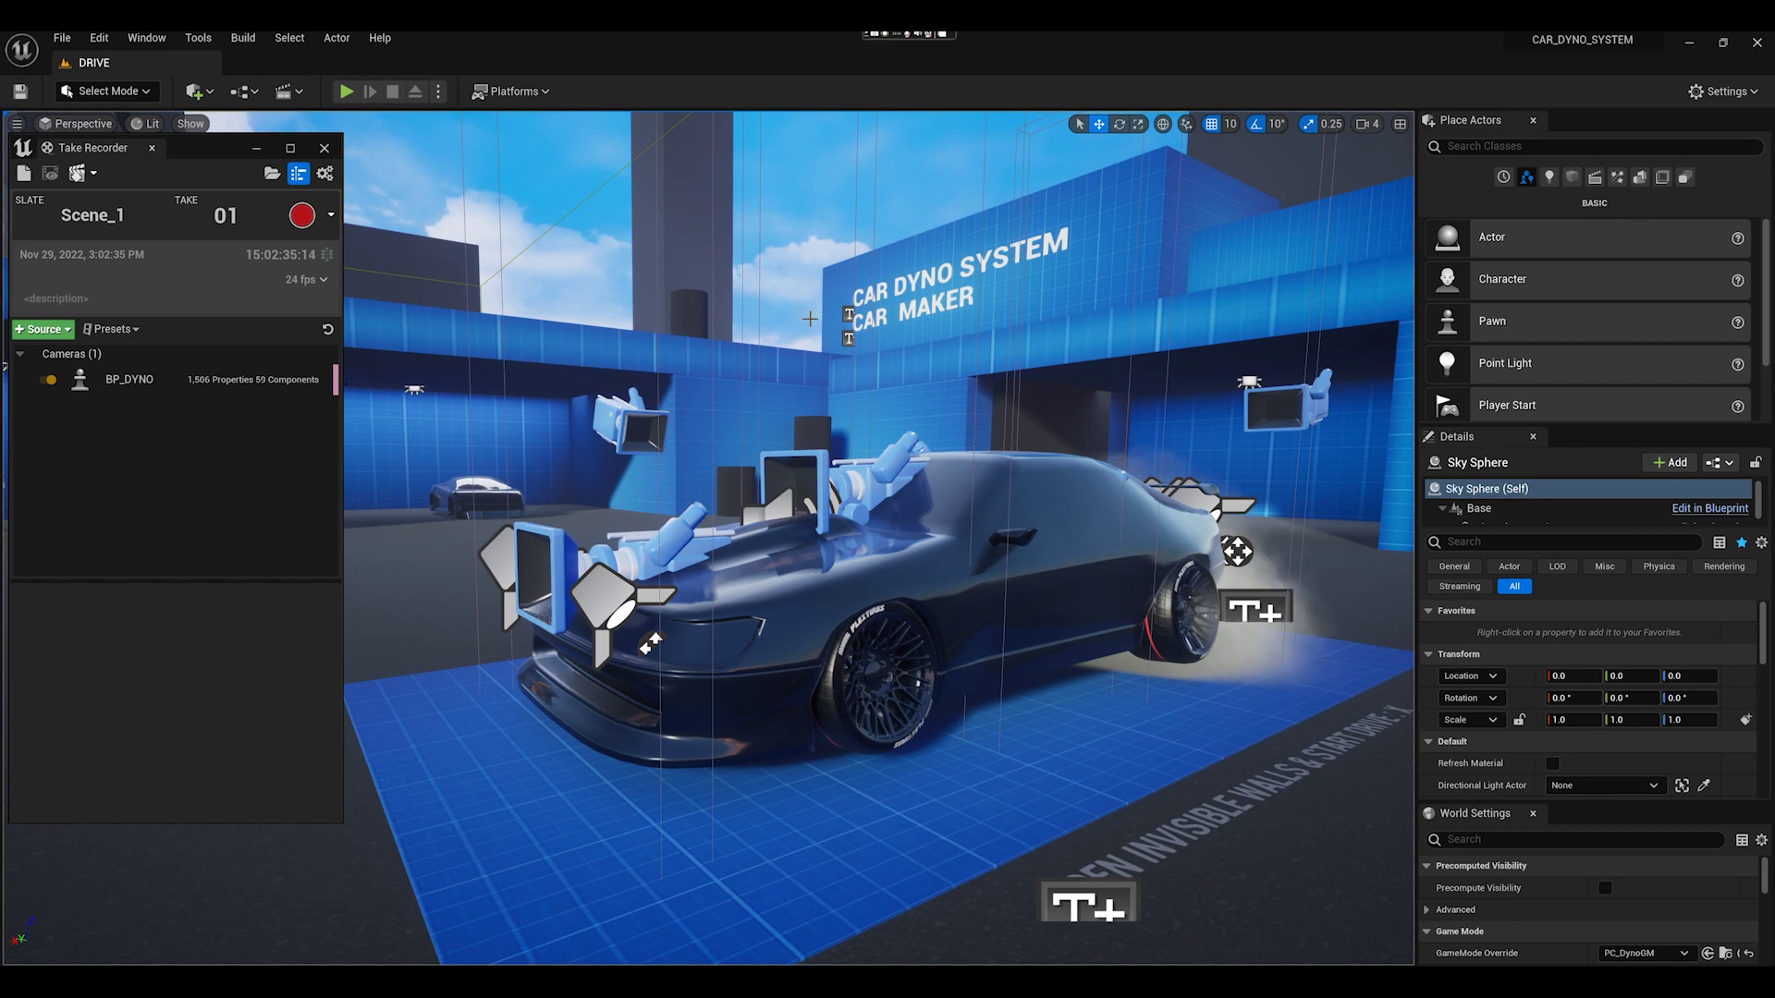
right_click_drag(895, 413, 855, 411)
key("g")
key("s")
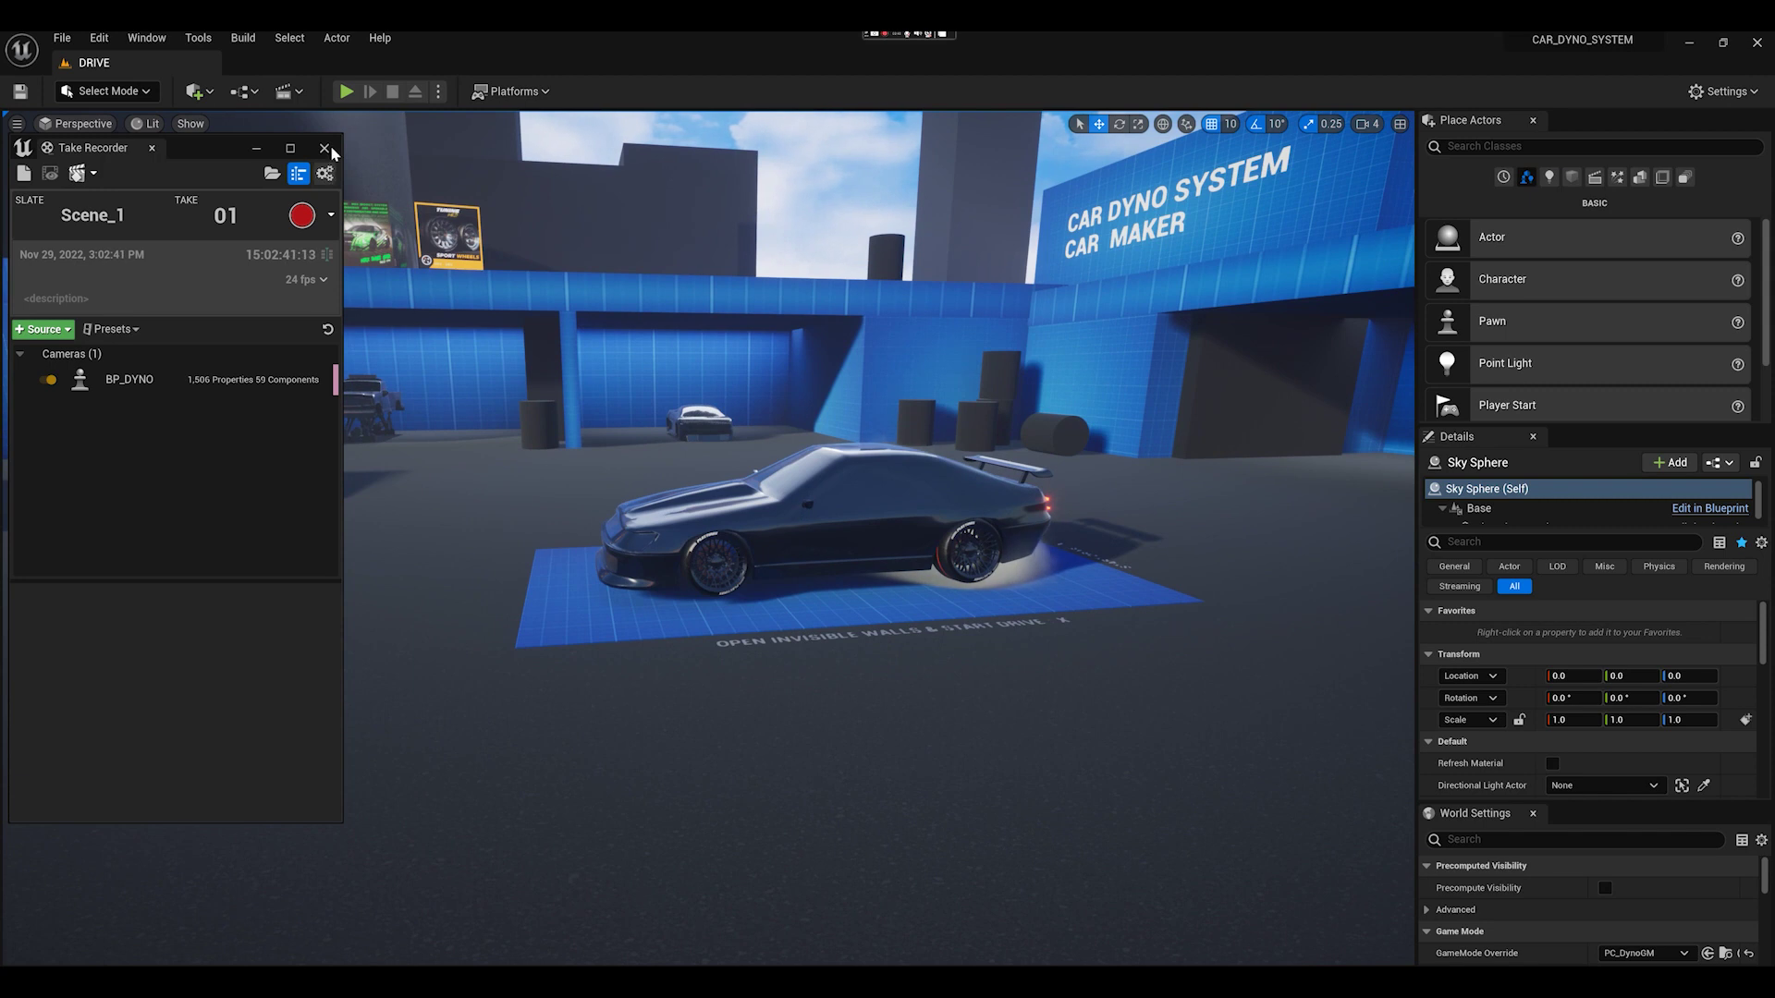
left_click(347, 92)
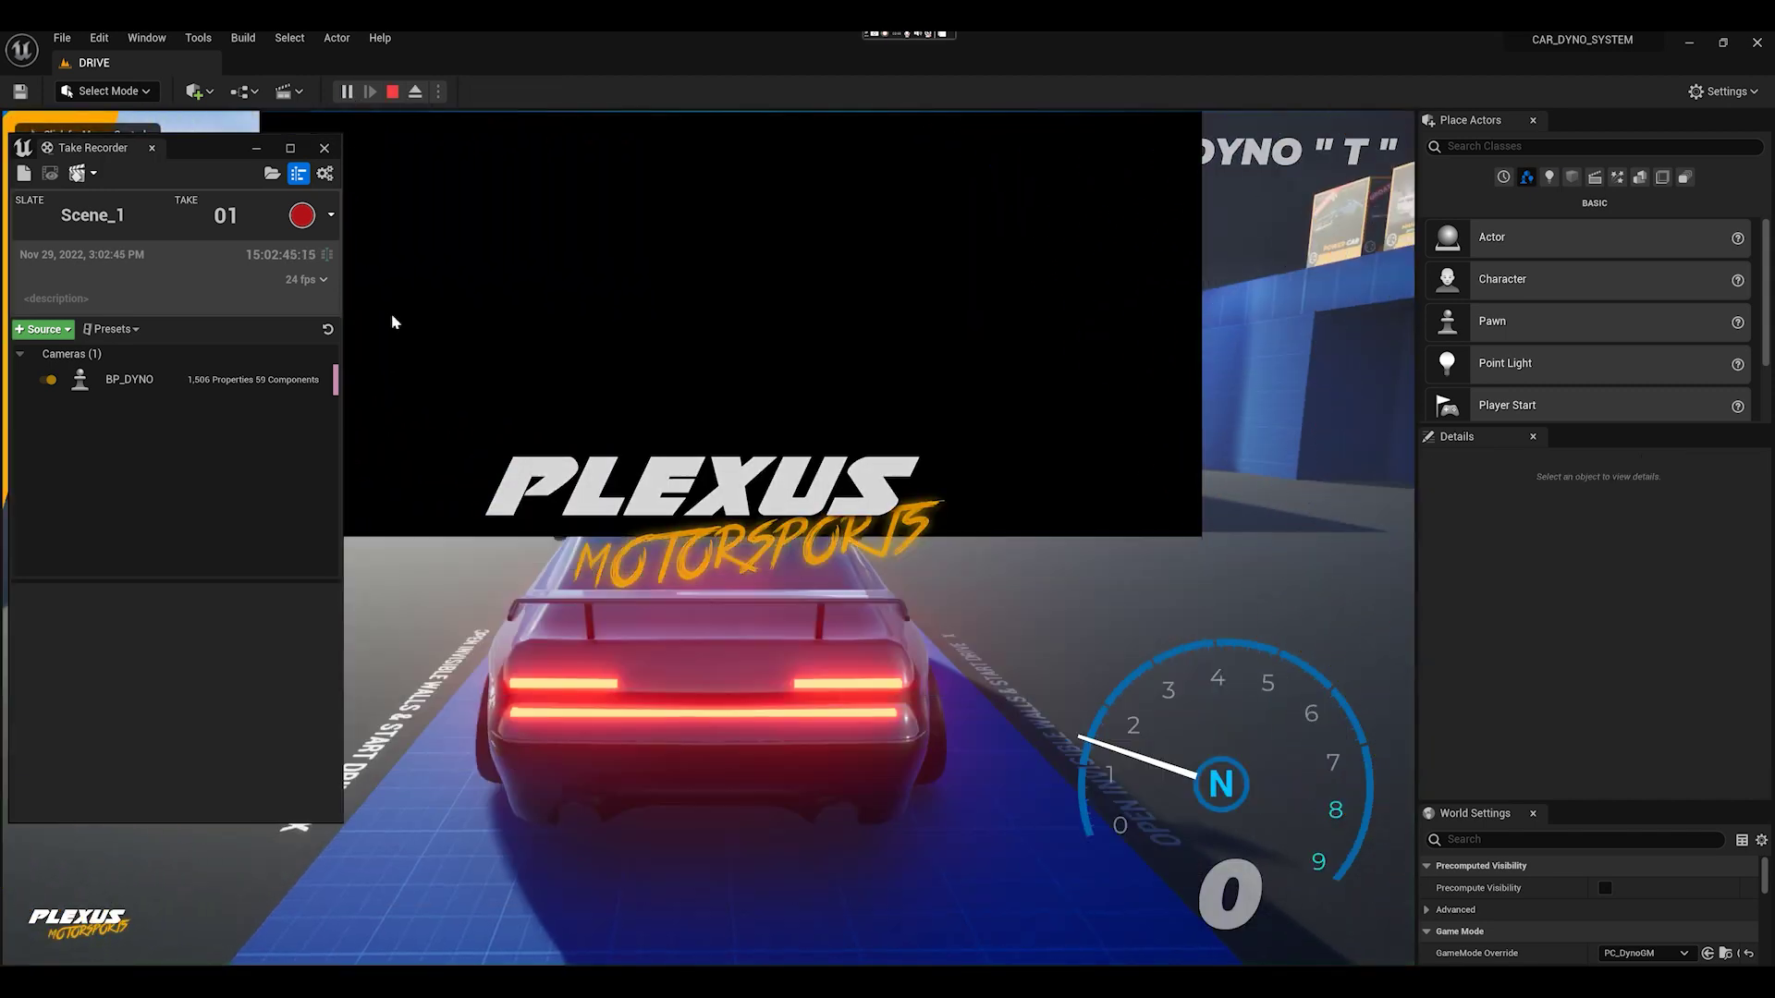
- Record take 01 of slate Scene_1 while controlling the car in play mode with the Sequencer in view, and stop the recording
left_click(304, 216)
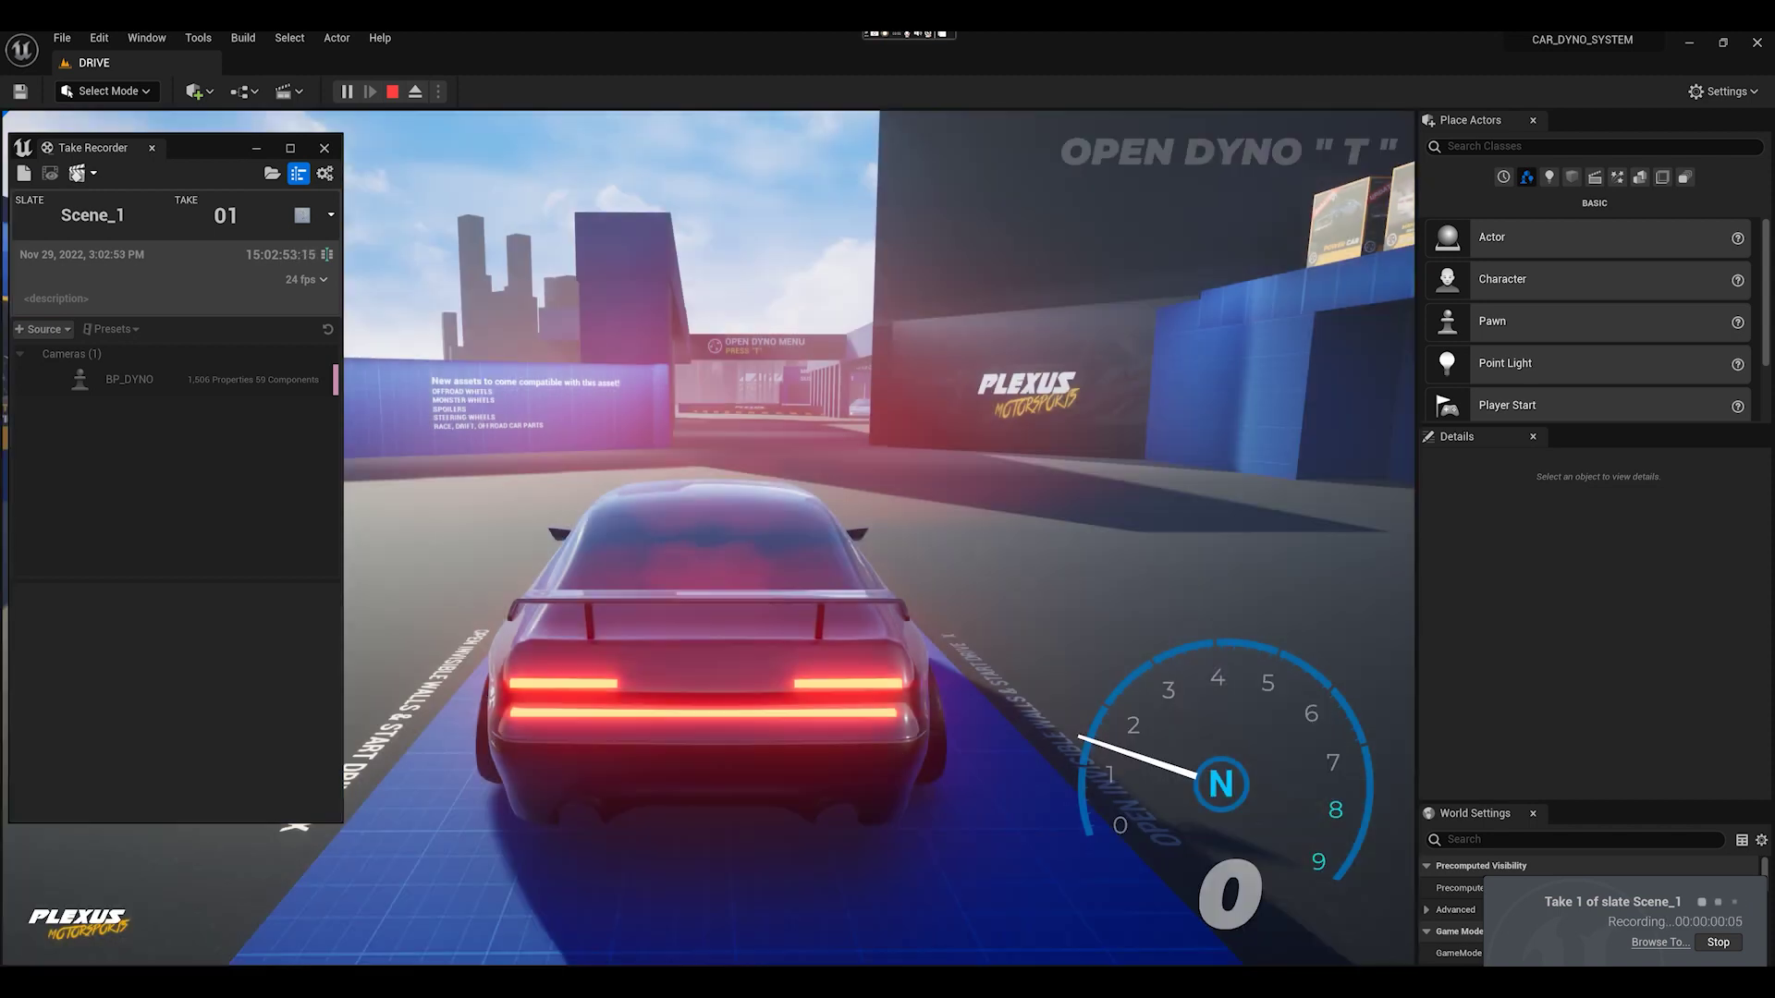
left_click_drag(2, 499, 694, 761)
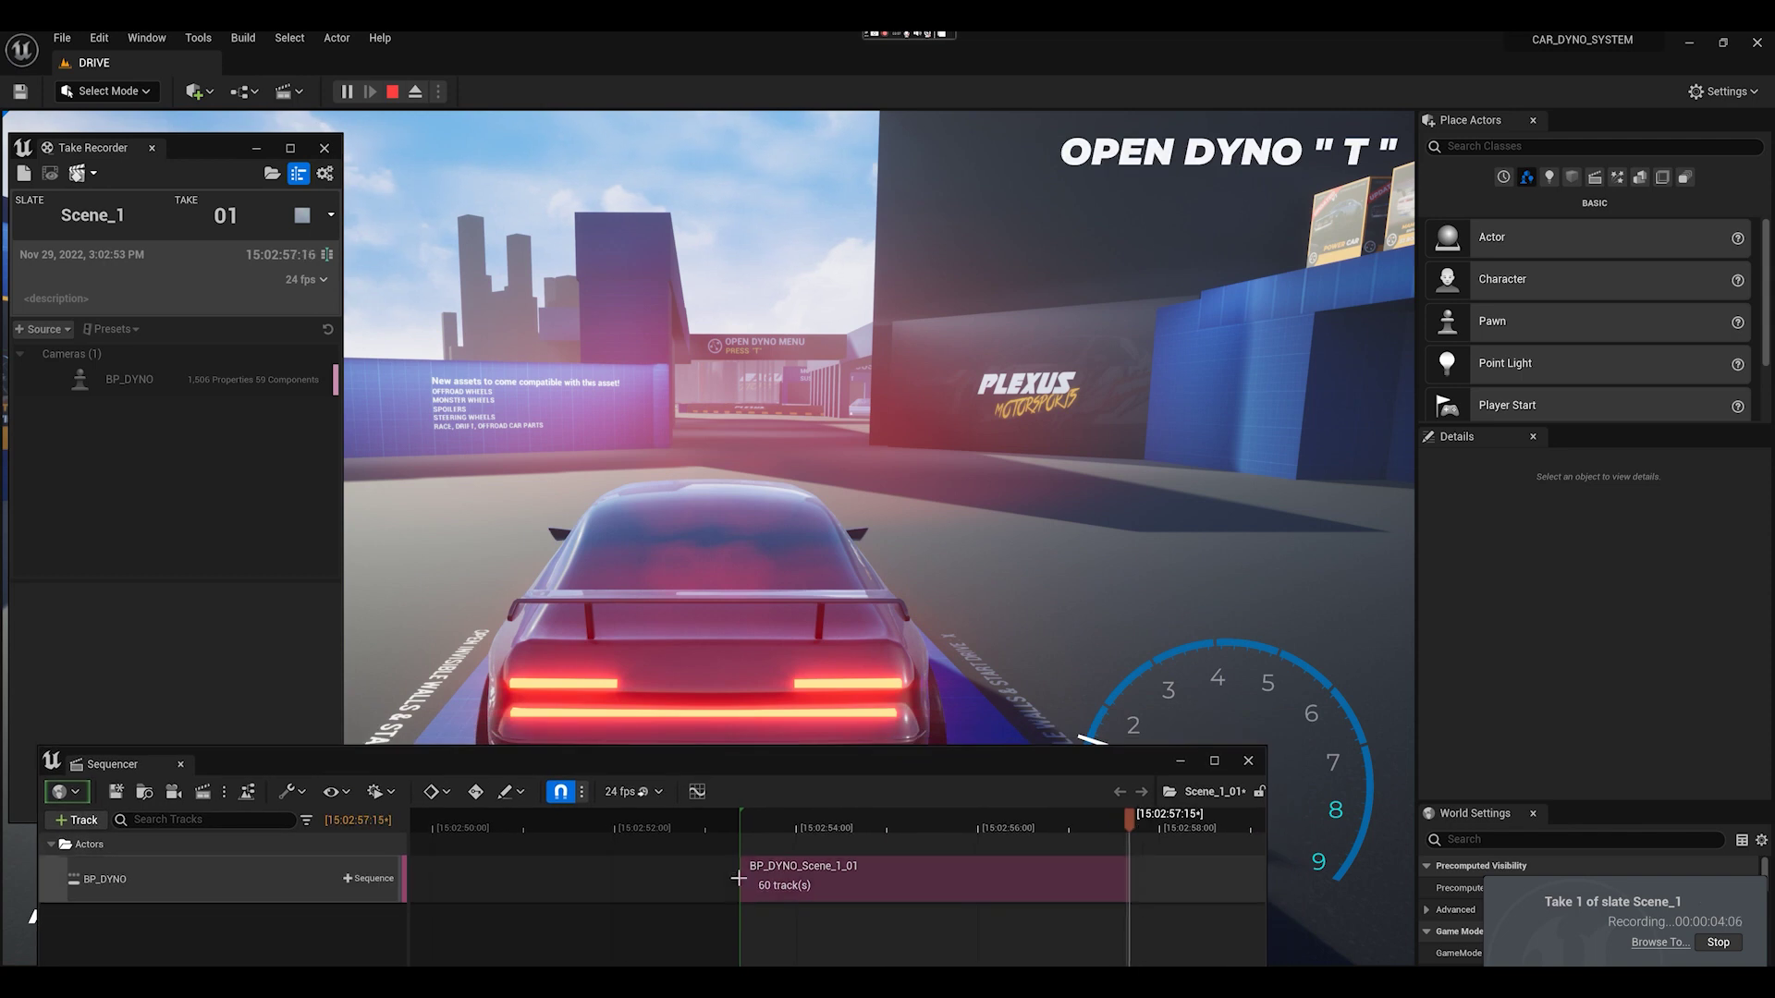
left_click(795, 518)
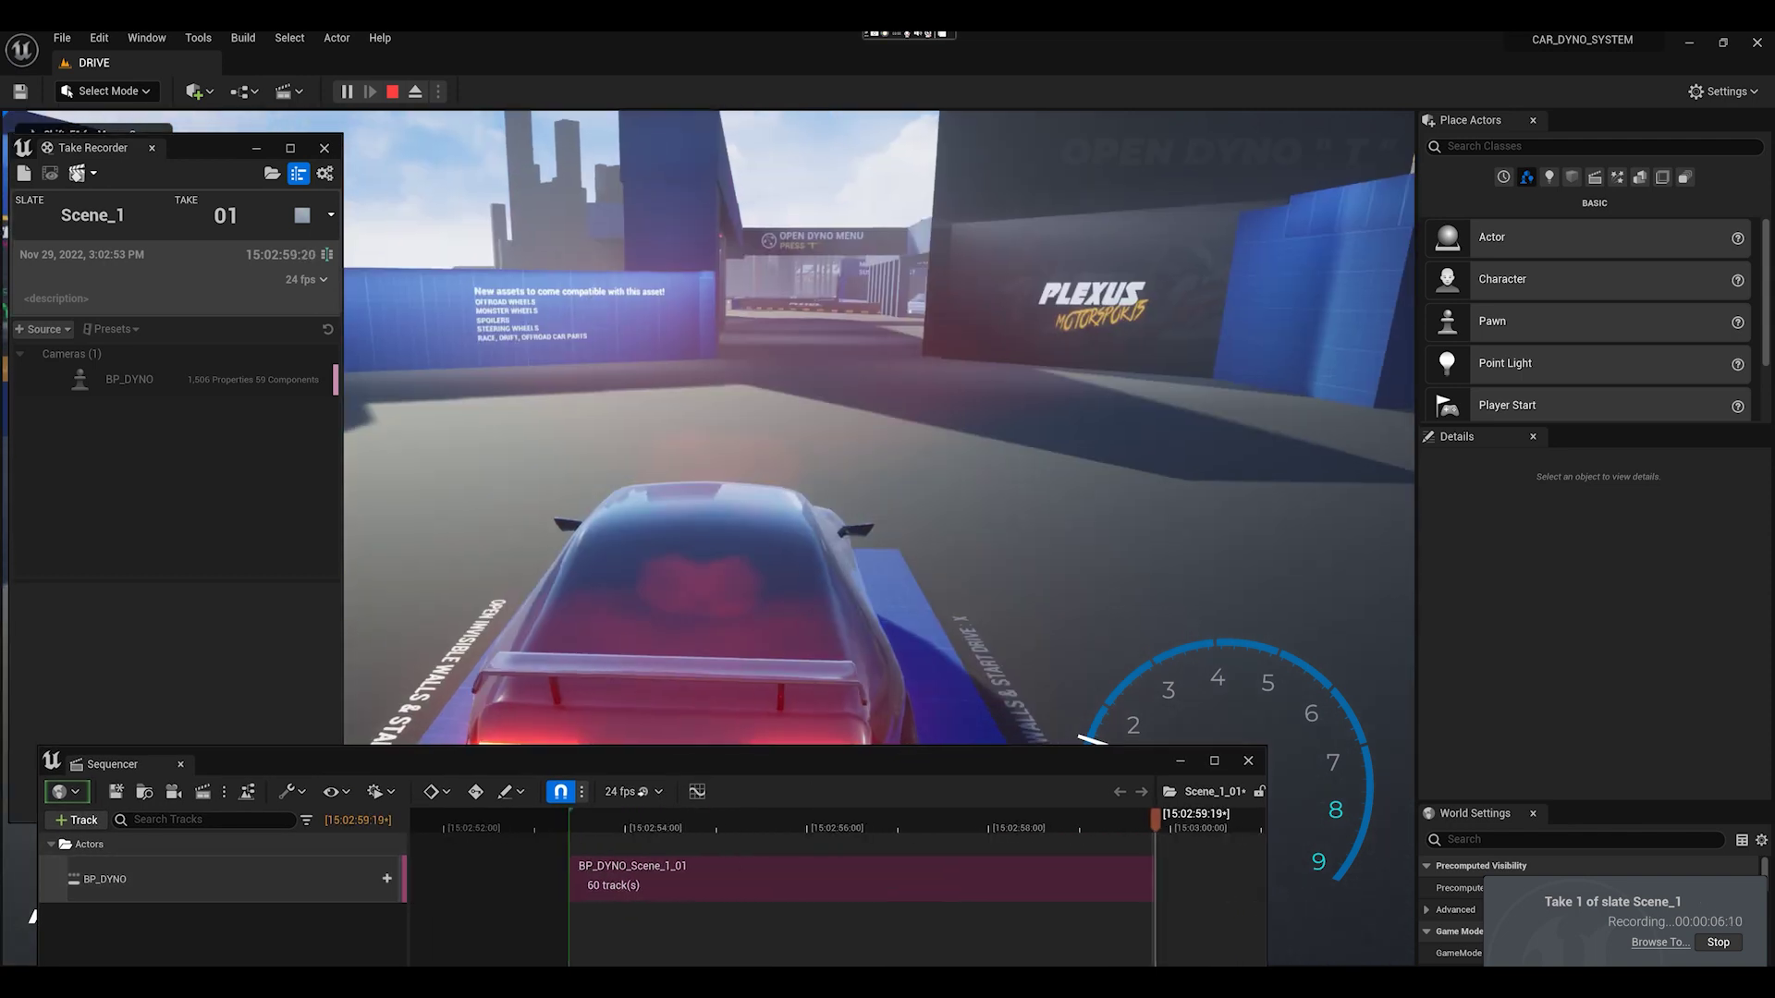
key("w")
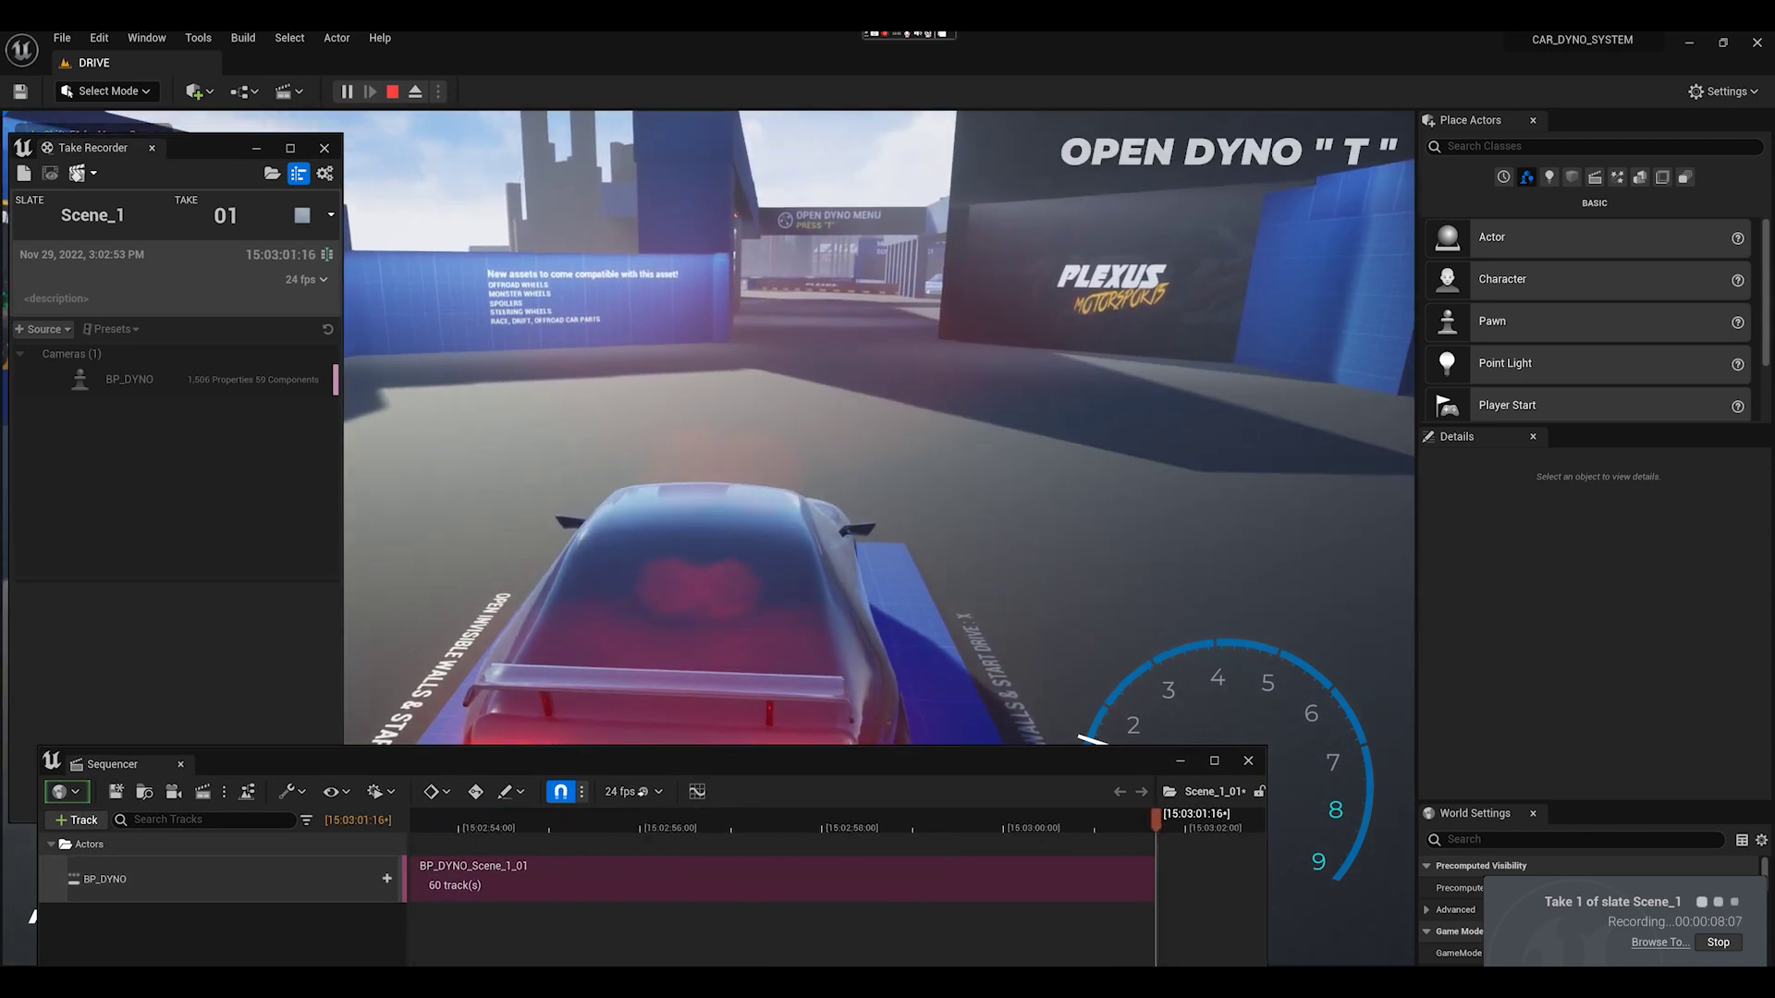
key("a")
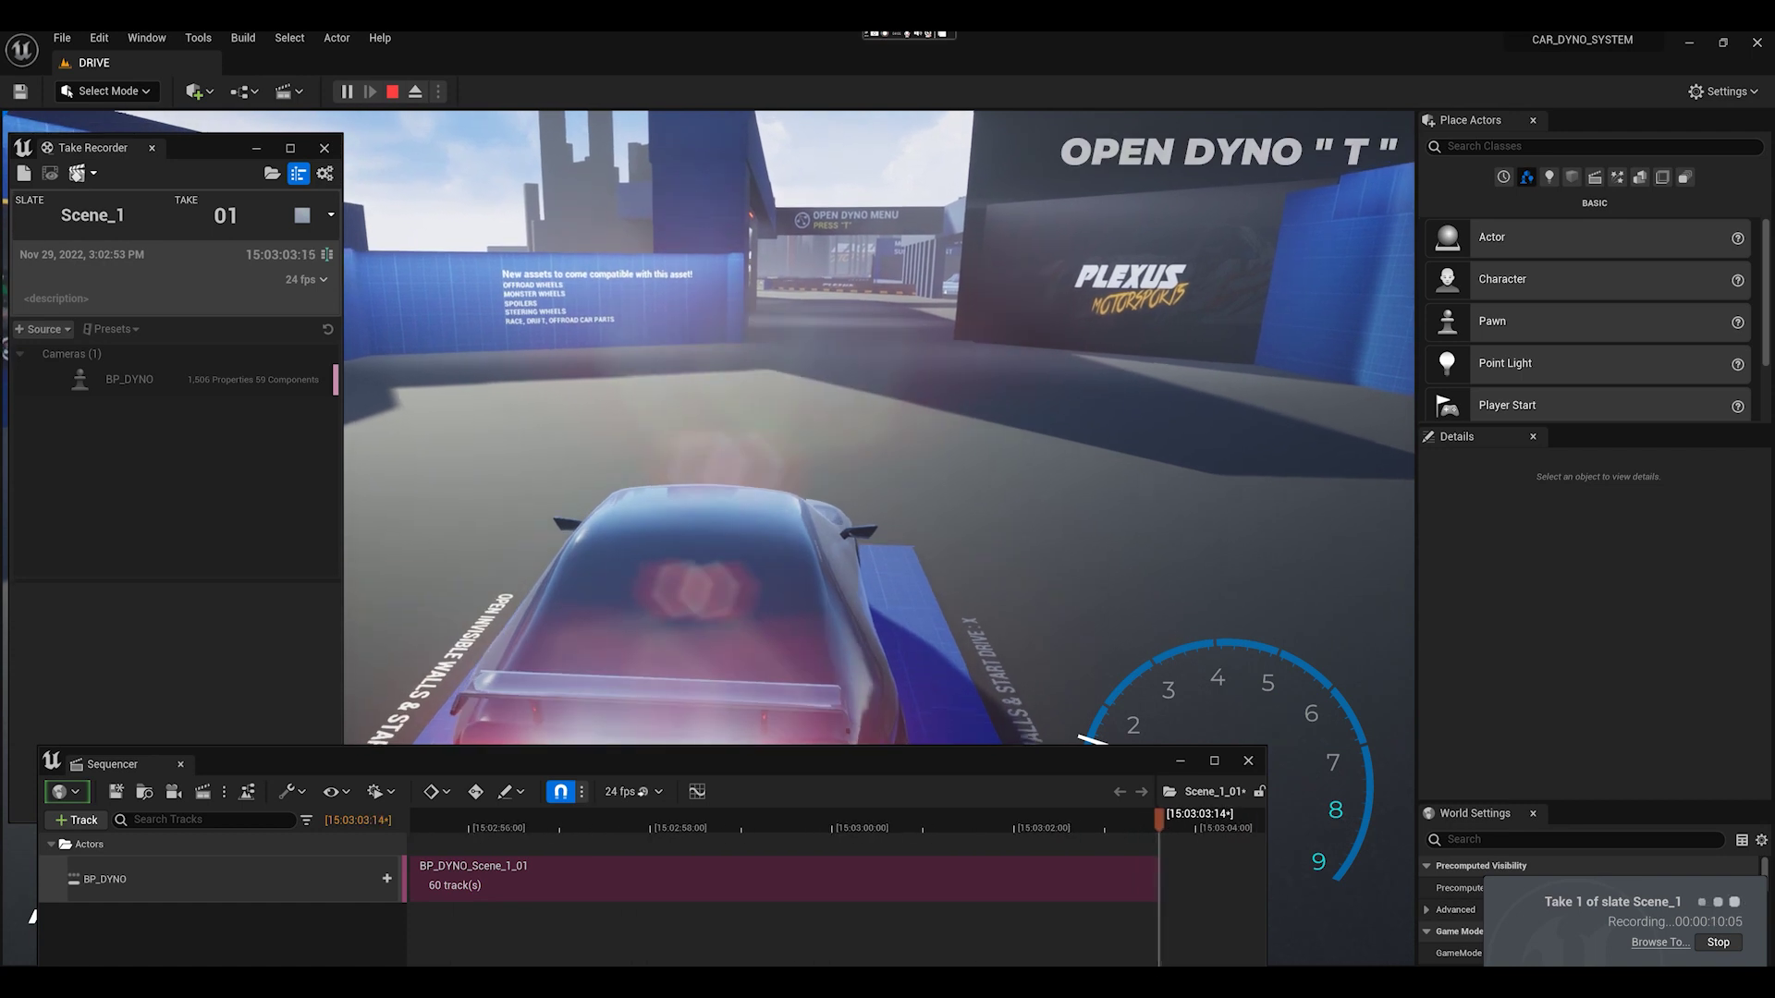
key("a")
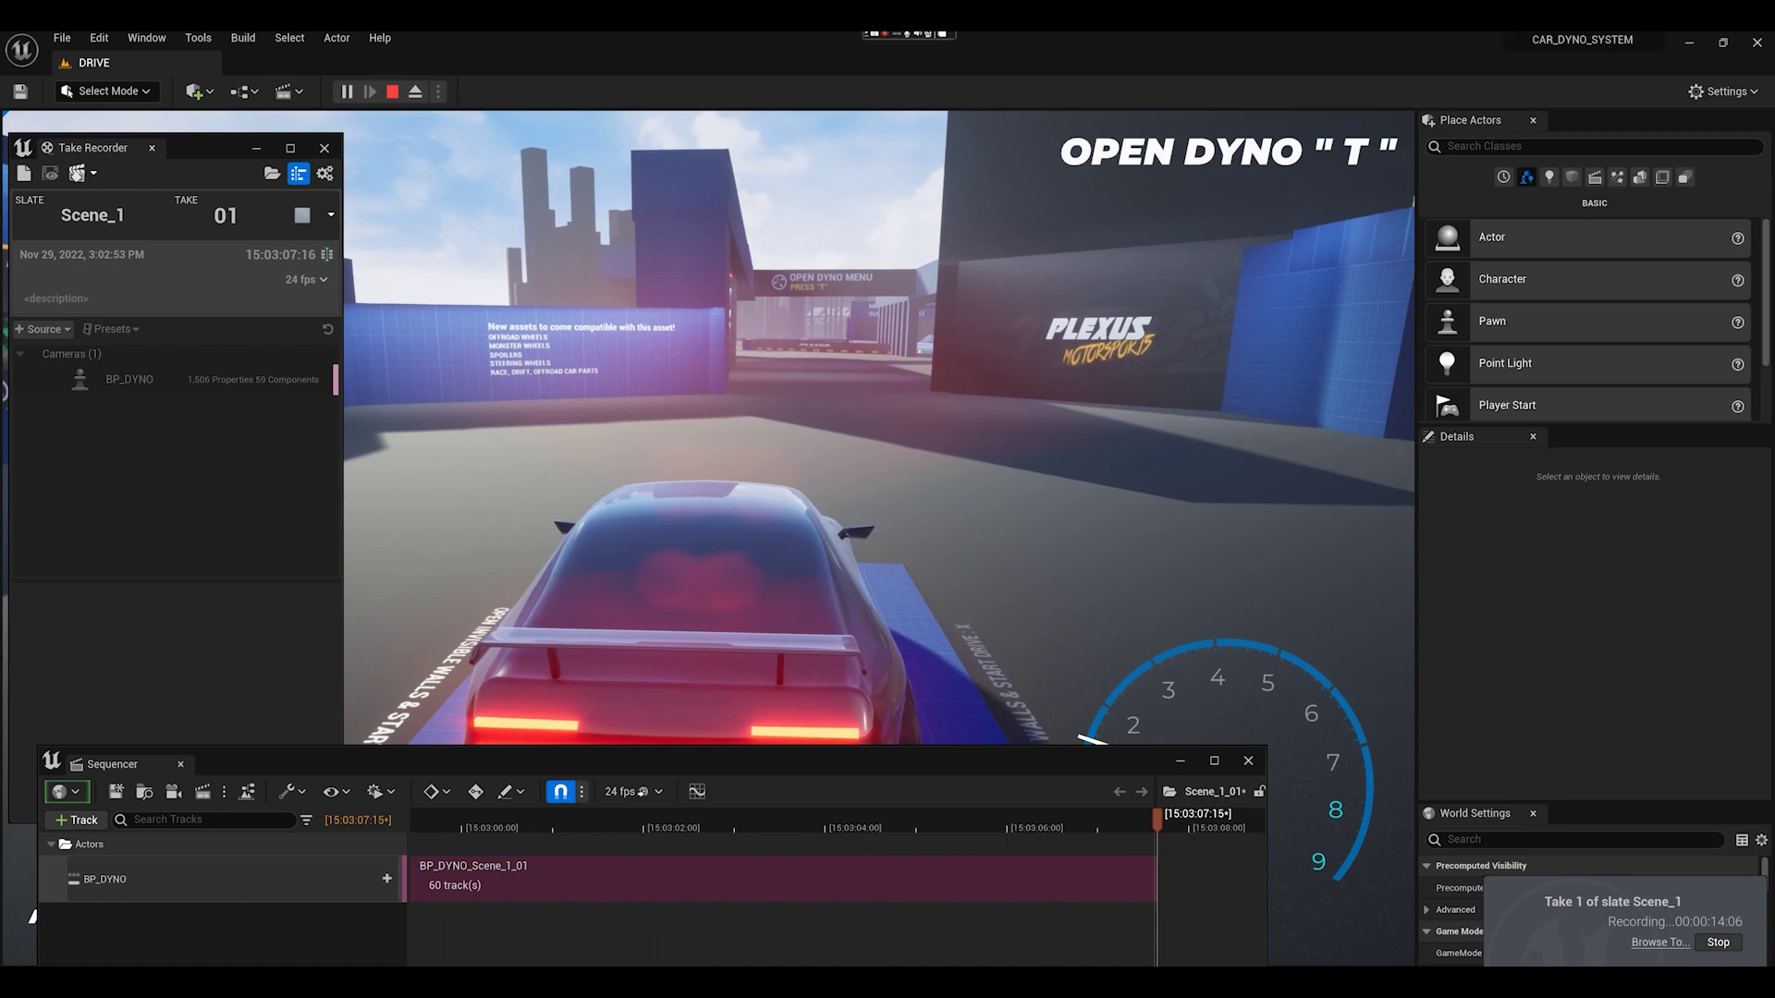
key("Escape")
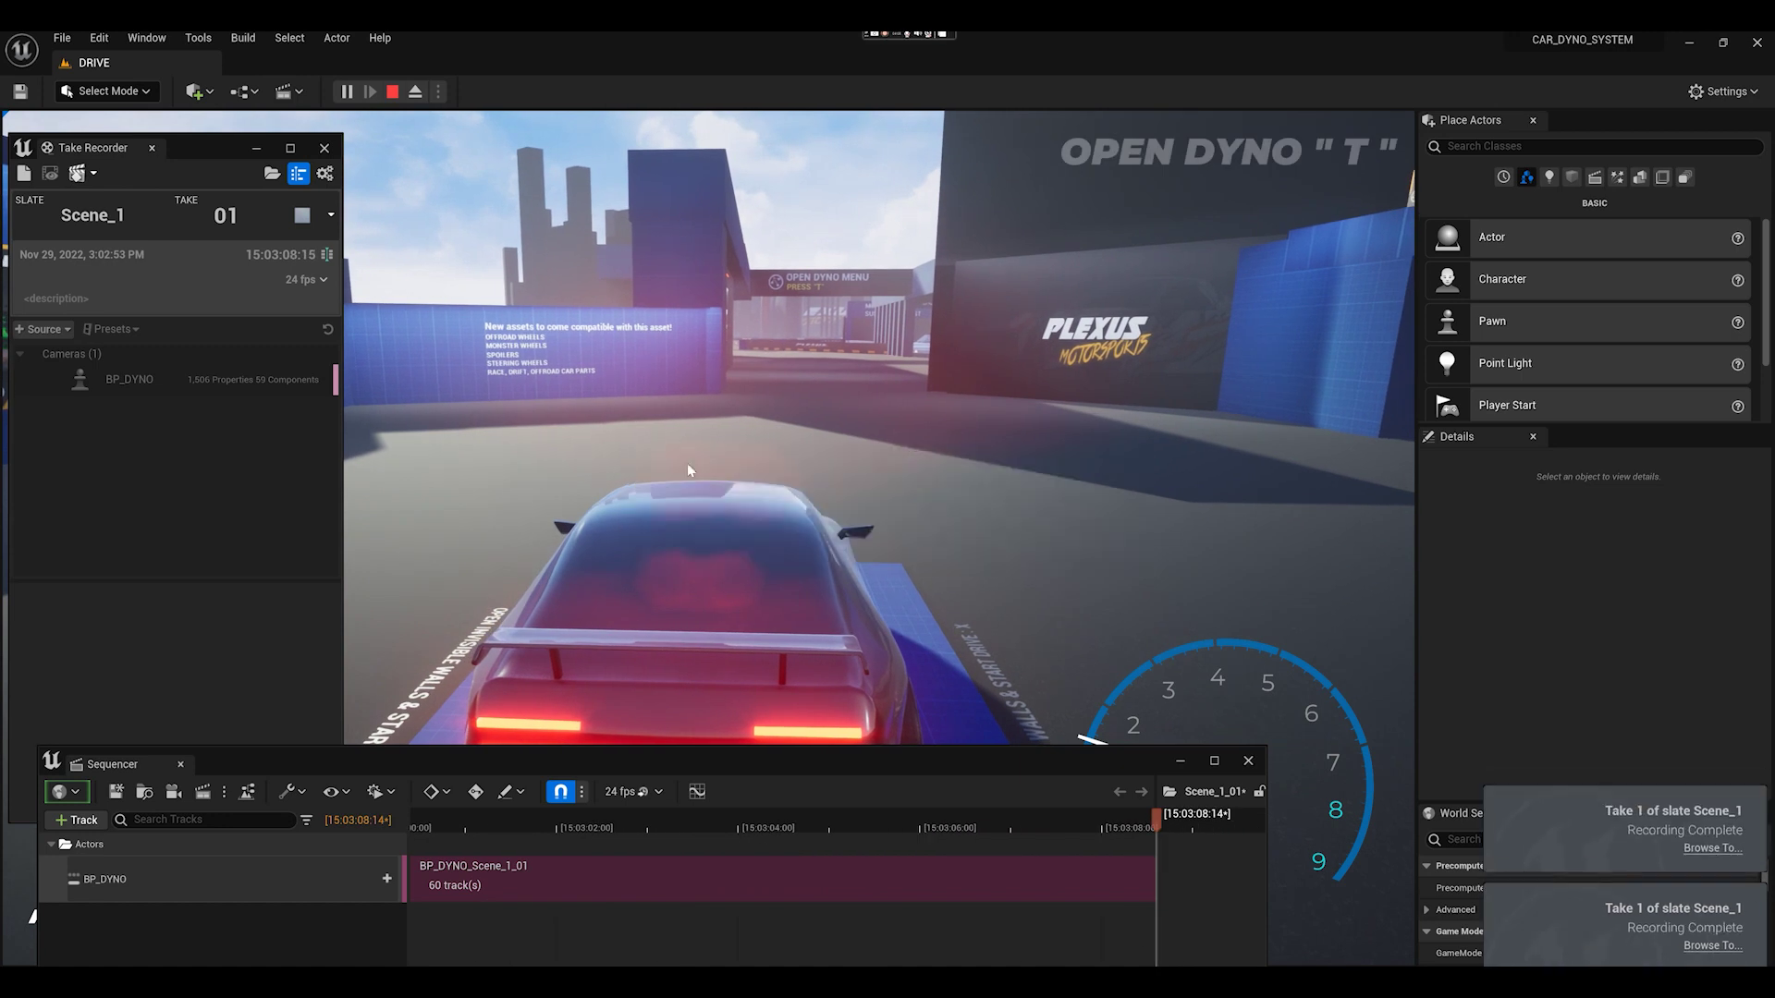
- Stop playing the level and move the Sequencer window out of the viewport
key("Escape")
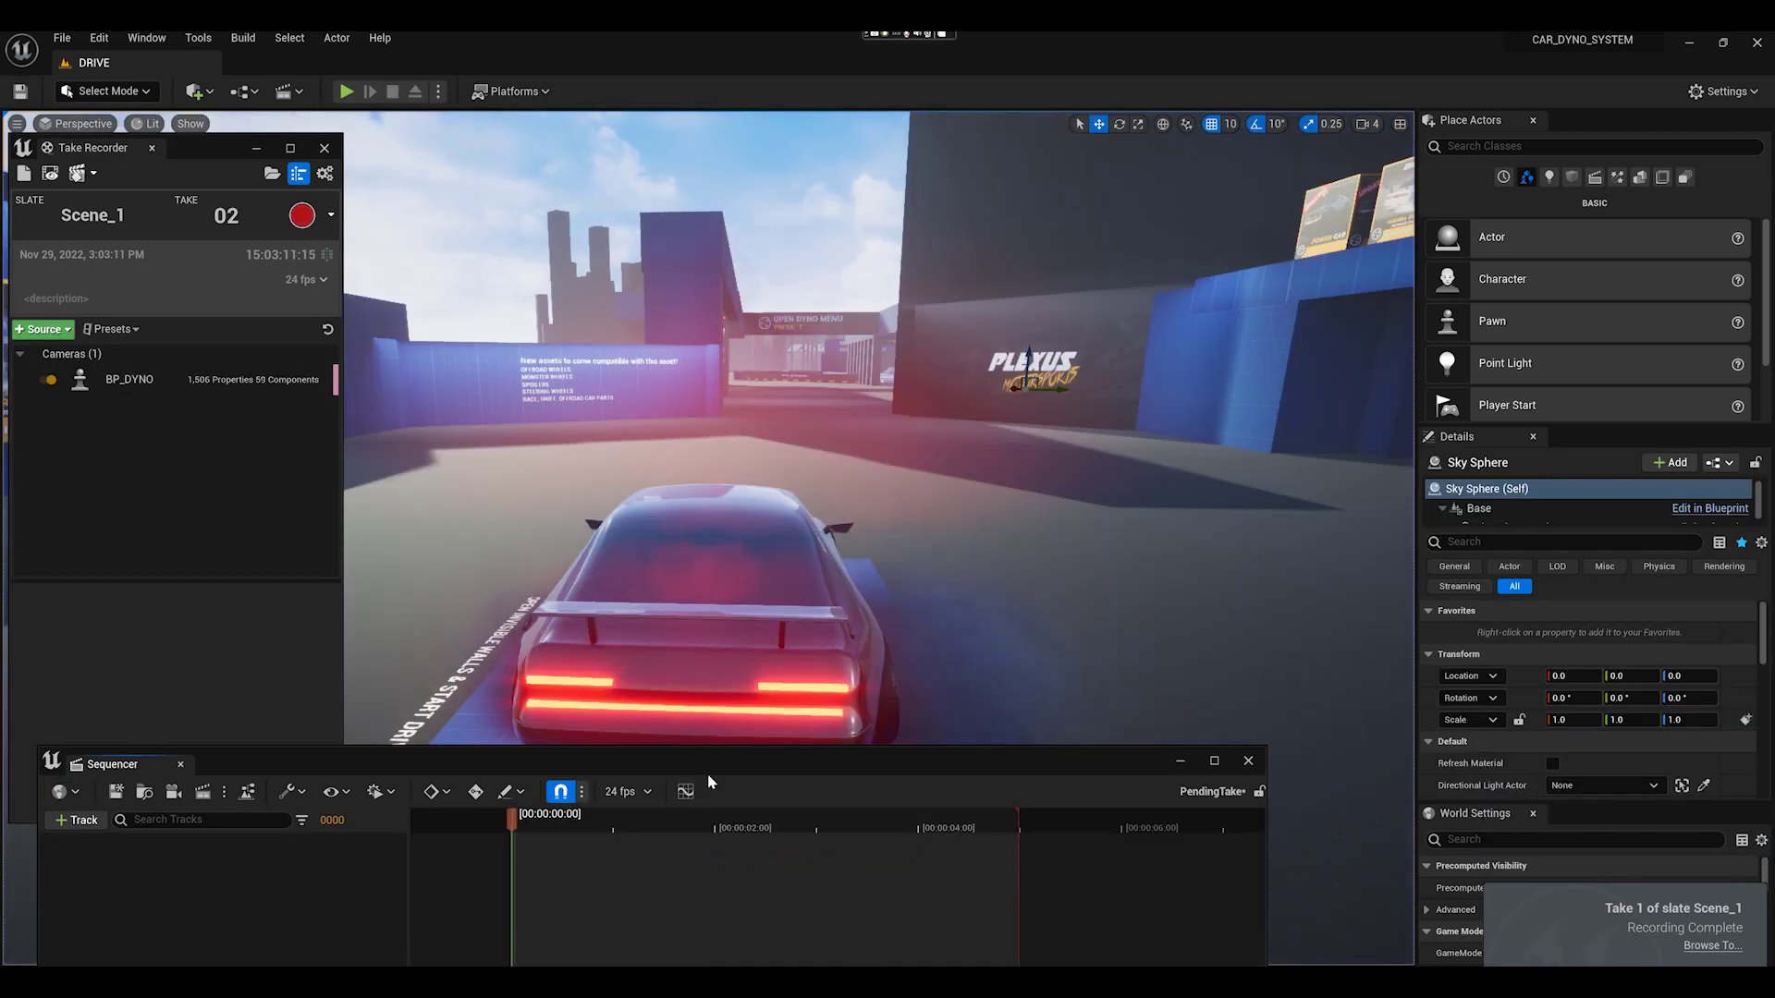
left_click_drag(706, 762, 0, 610)
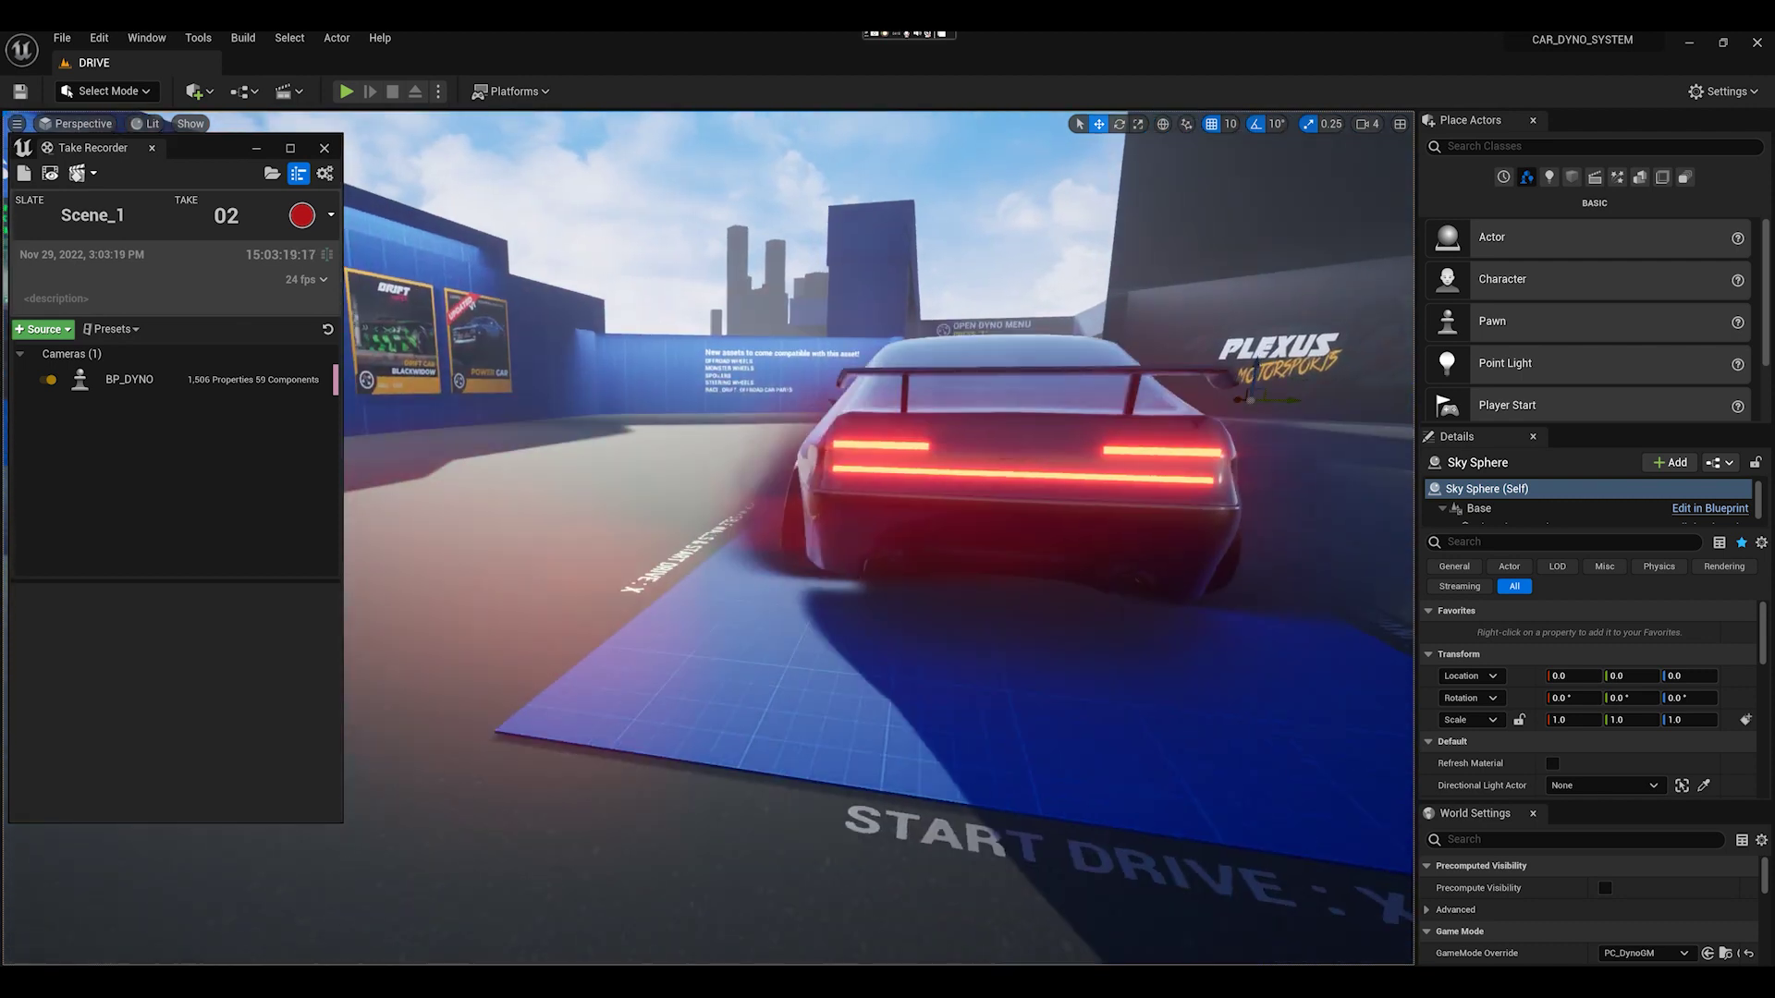
- Show the editor icons again, select all four invisible wall actors around the car, and raise them well above the driving area
key("g")
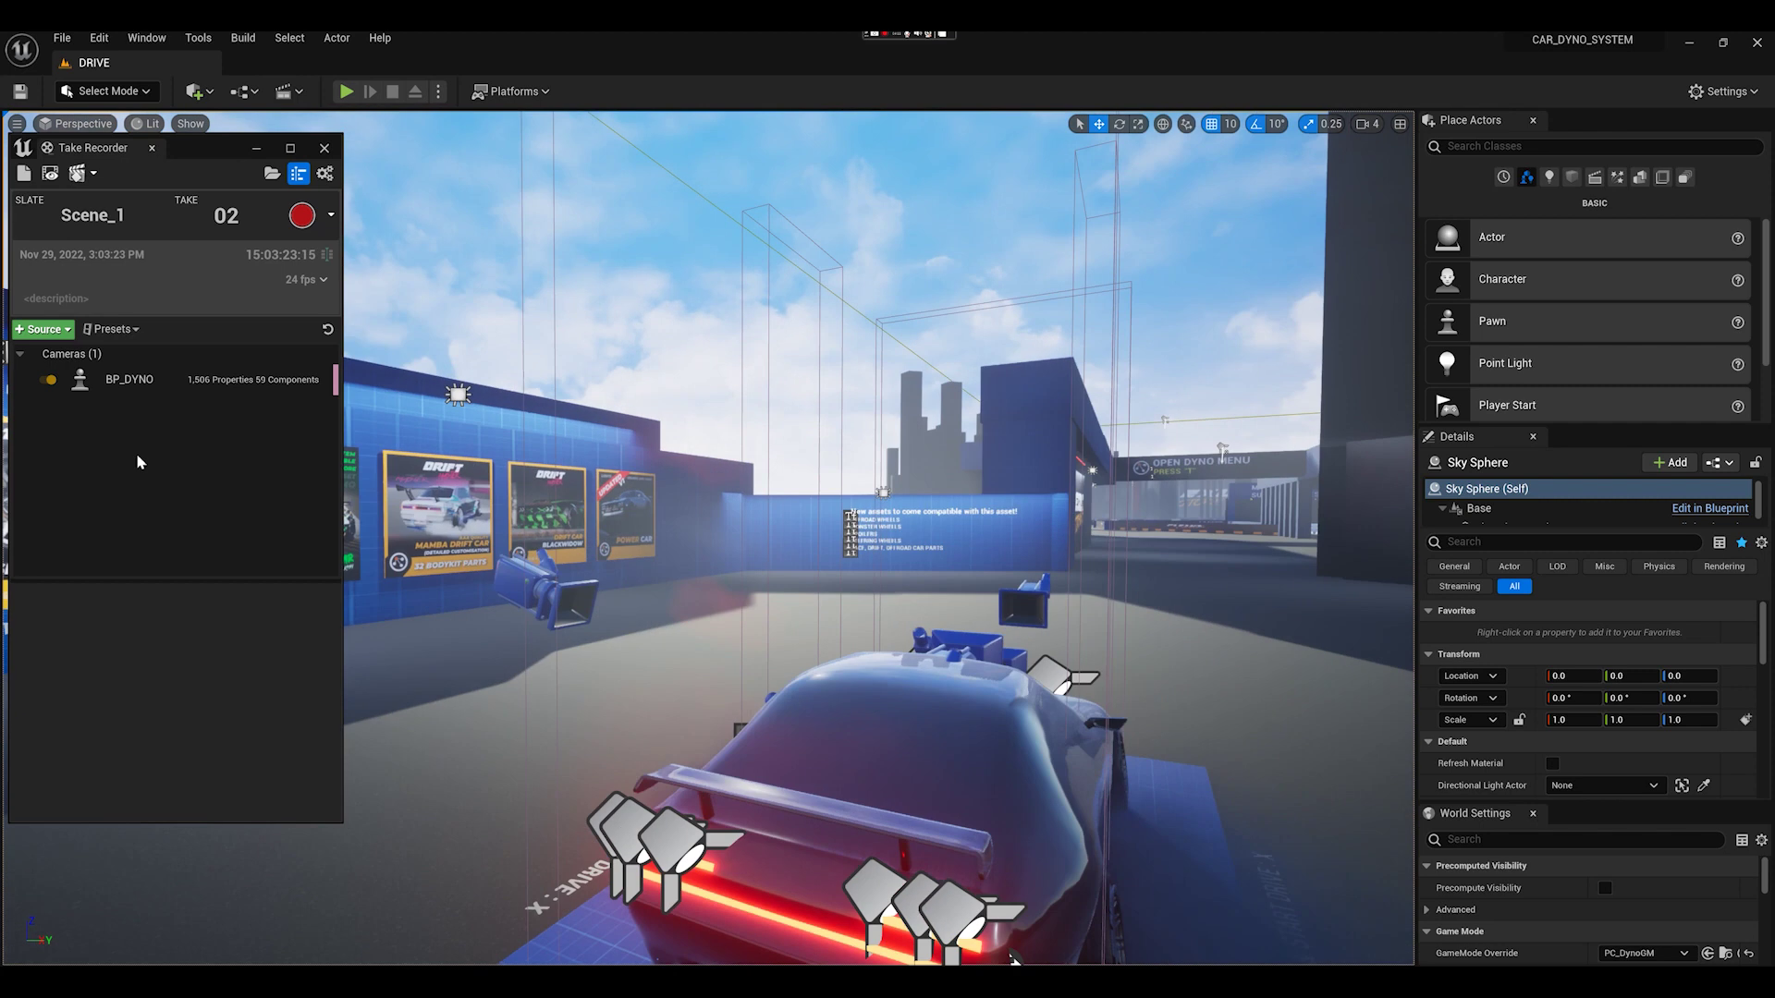
left_click(525, 471)
key("shift+e")
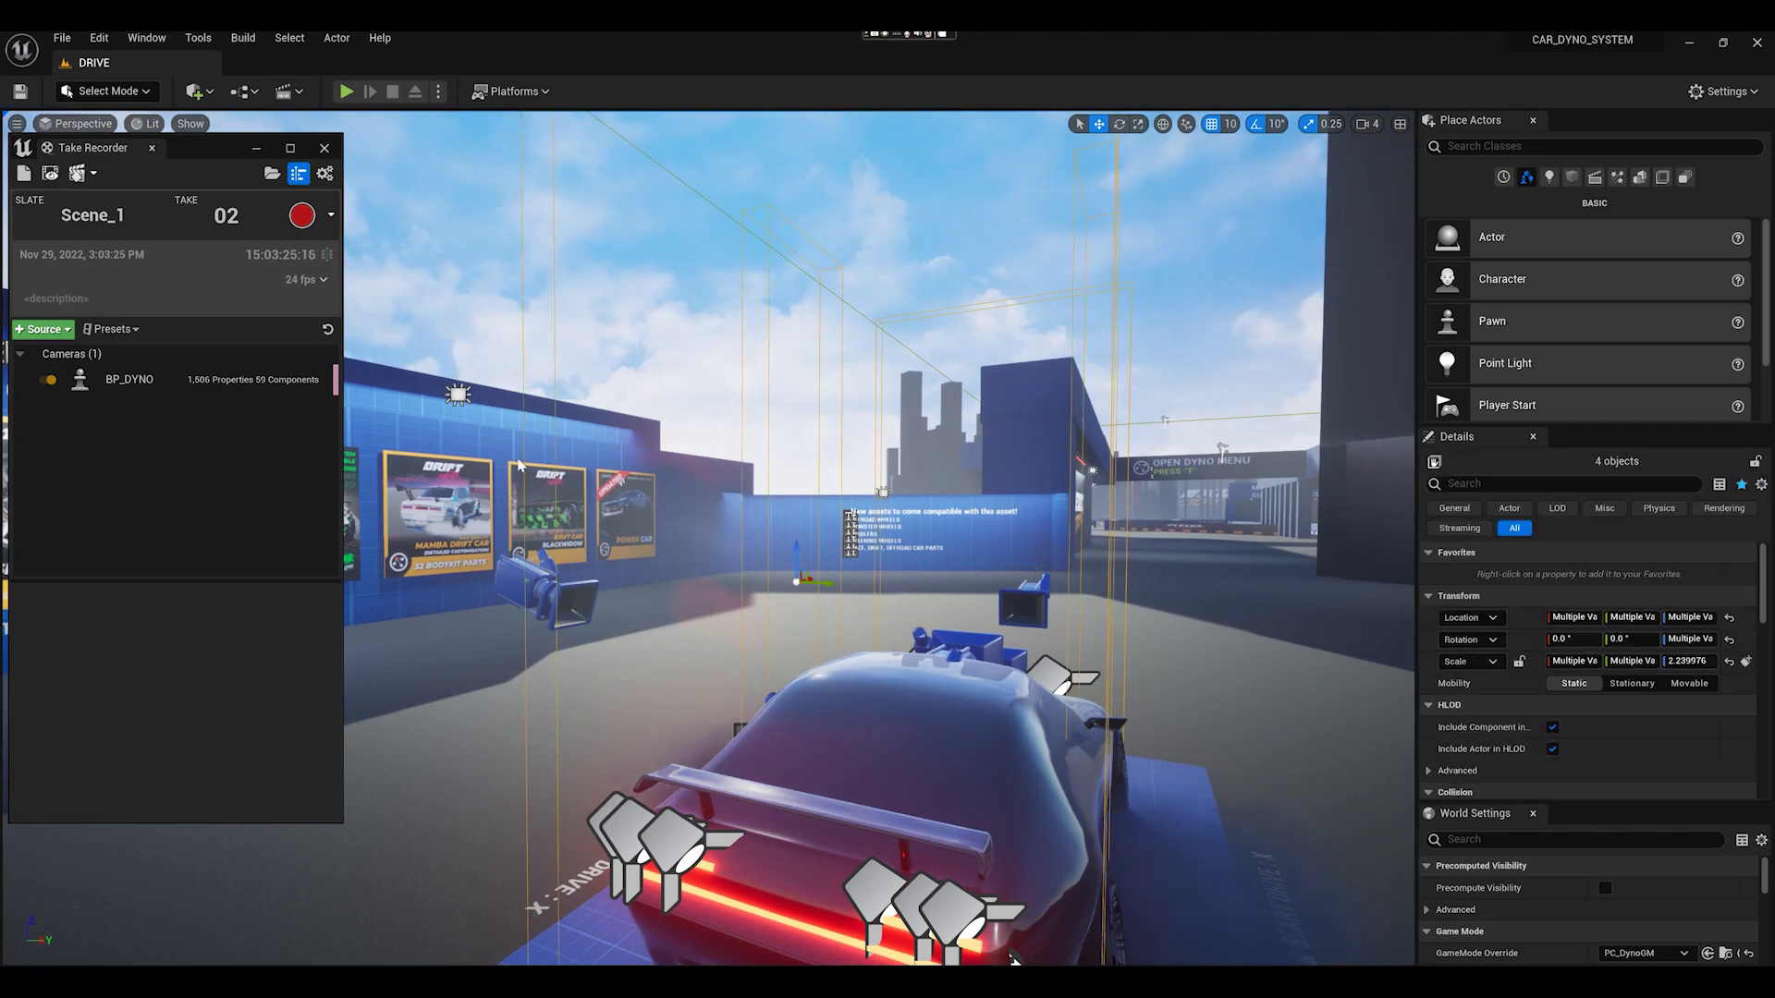
right_click_drag(525, 471, 591, 513)
left_click_drag(673, 432, 859, 433, "alt")
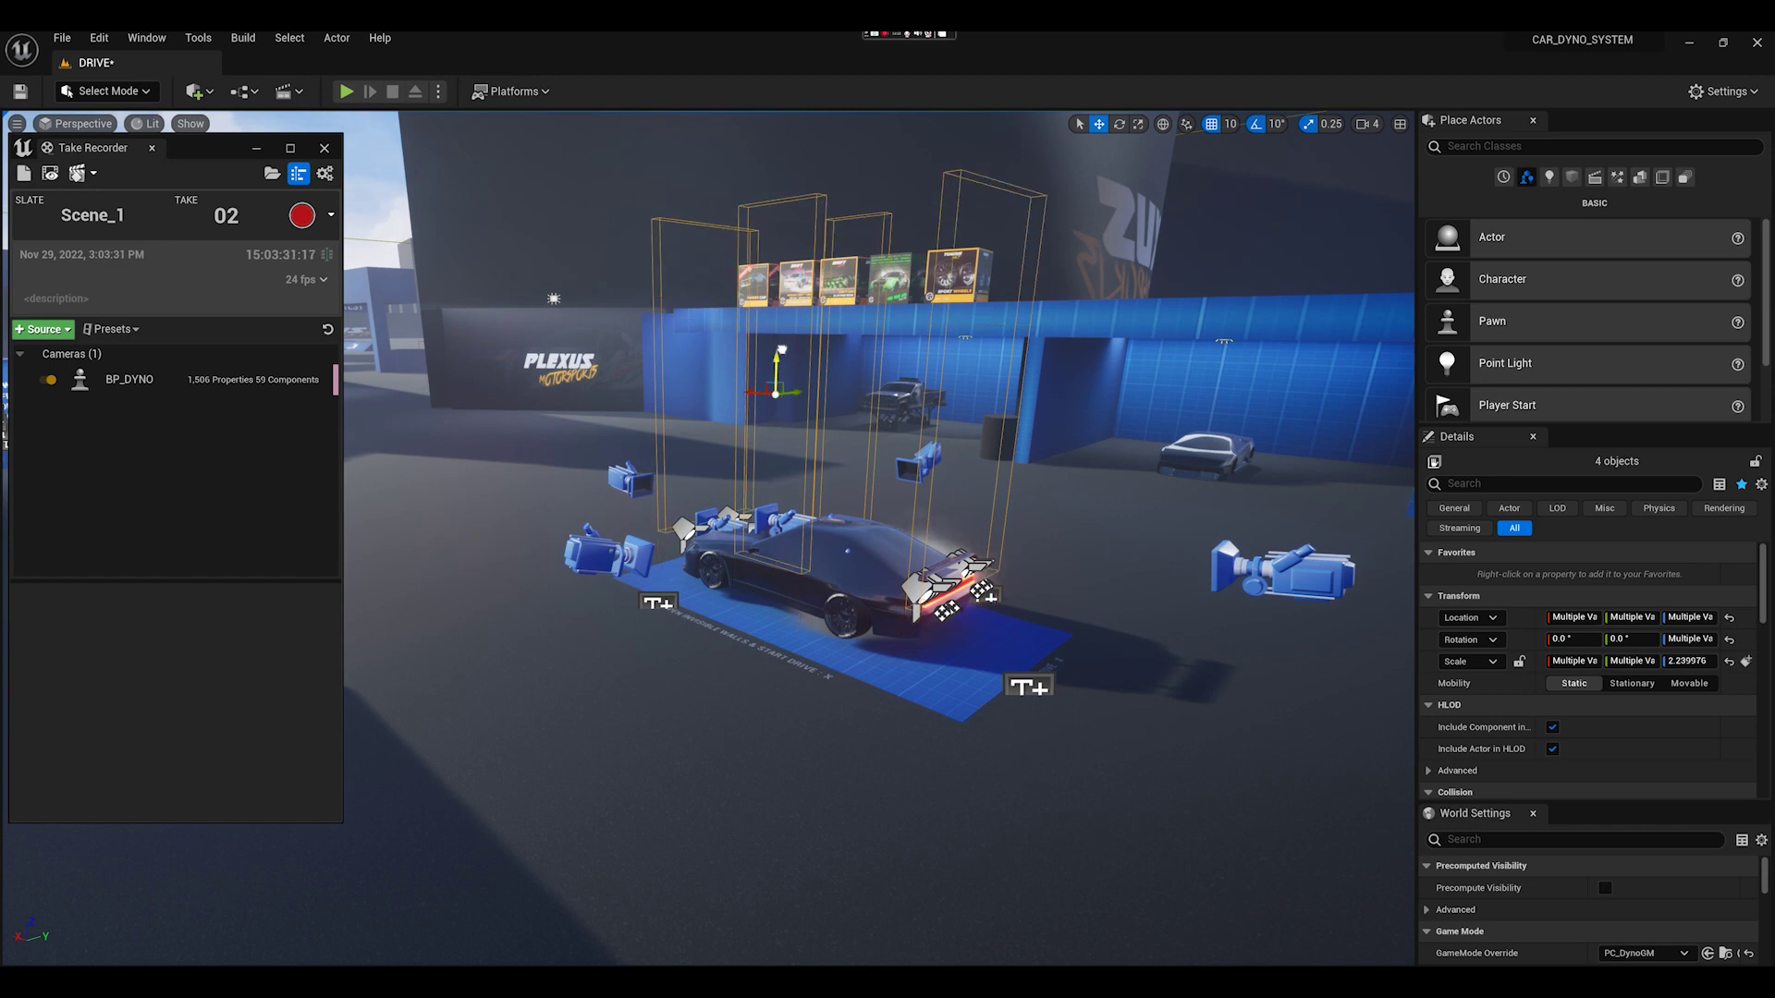
key("f")
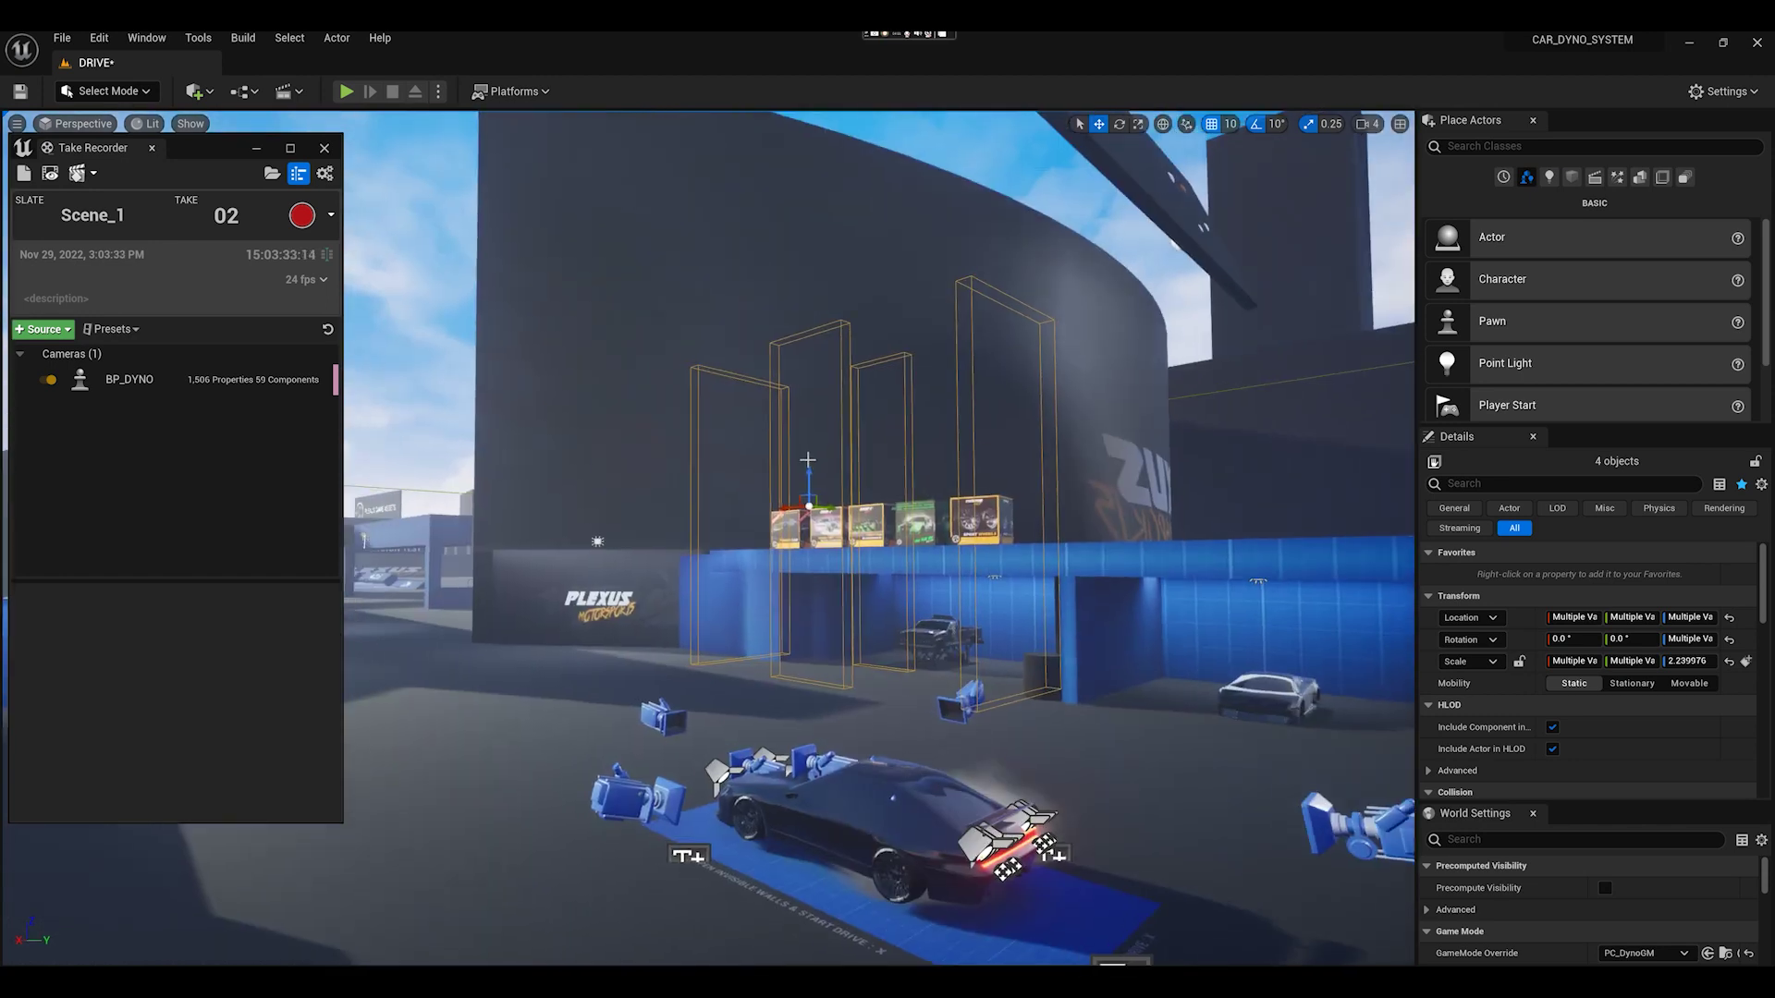
left_click_drag(809, 475, 842, 358)
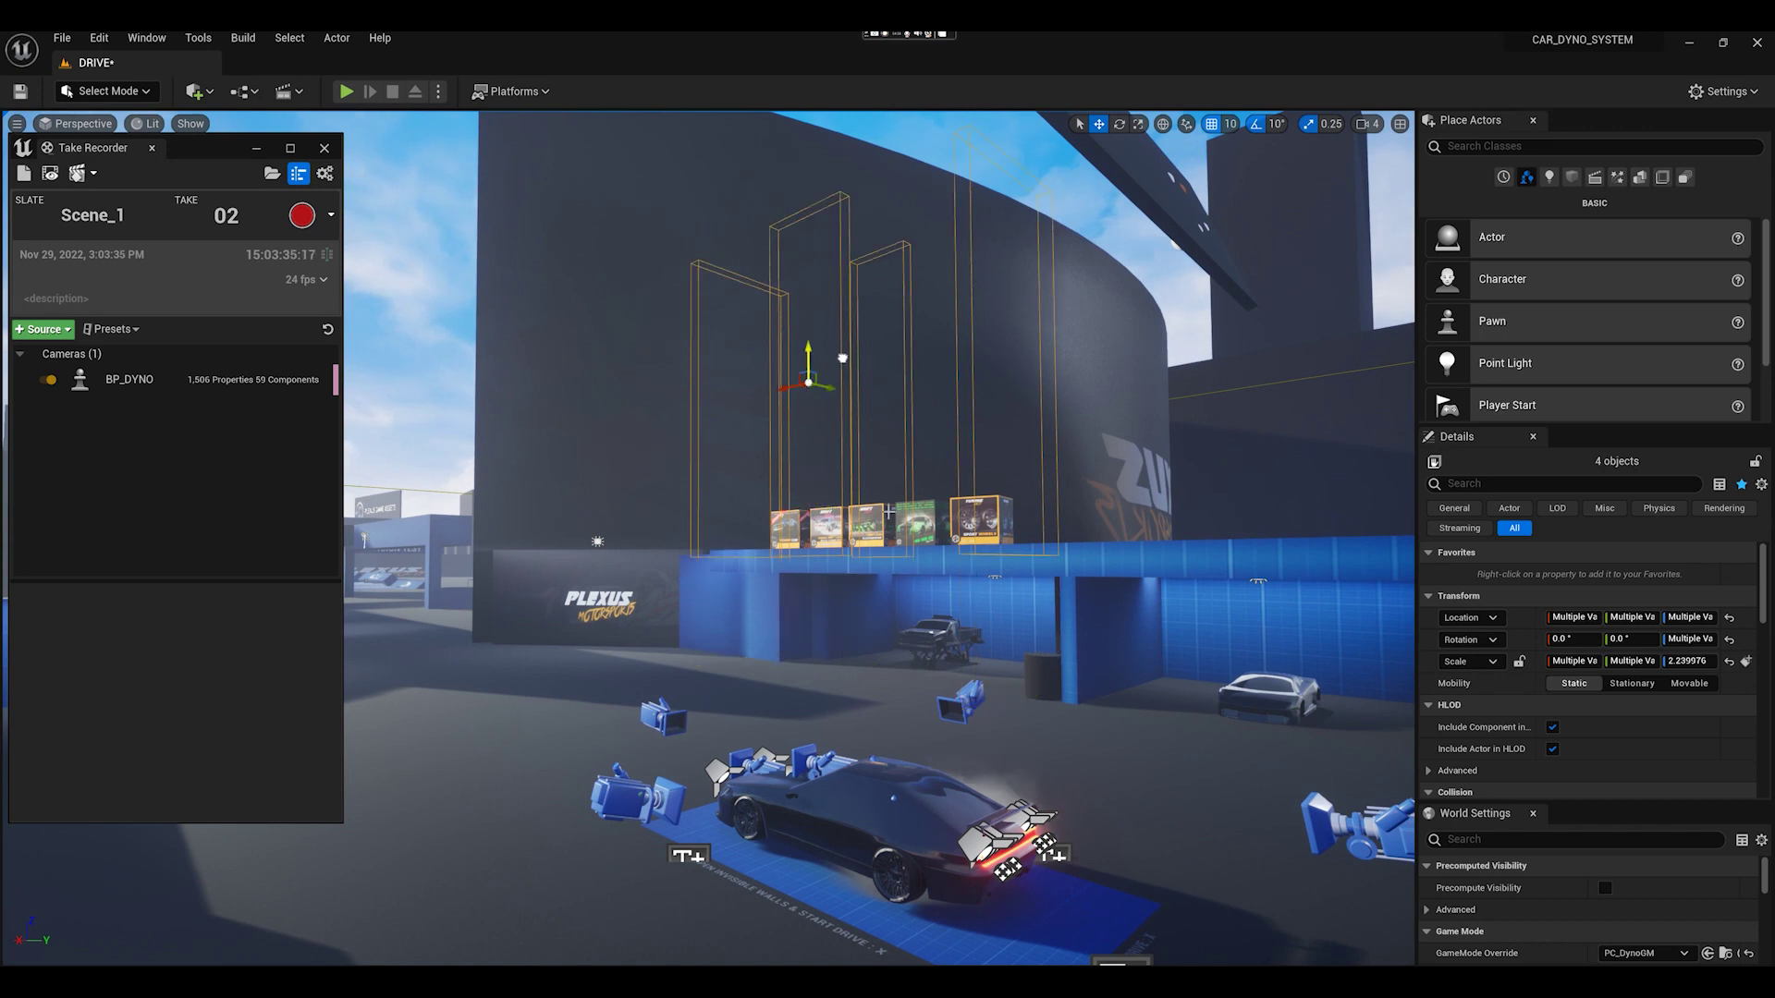
right_click_drag(980, 725, 966, 665)
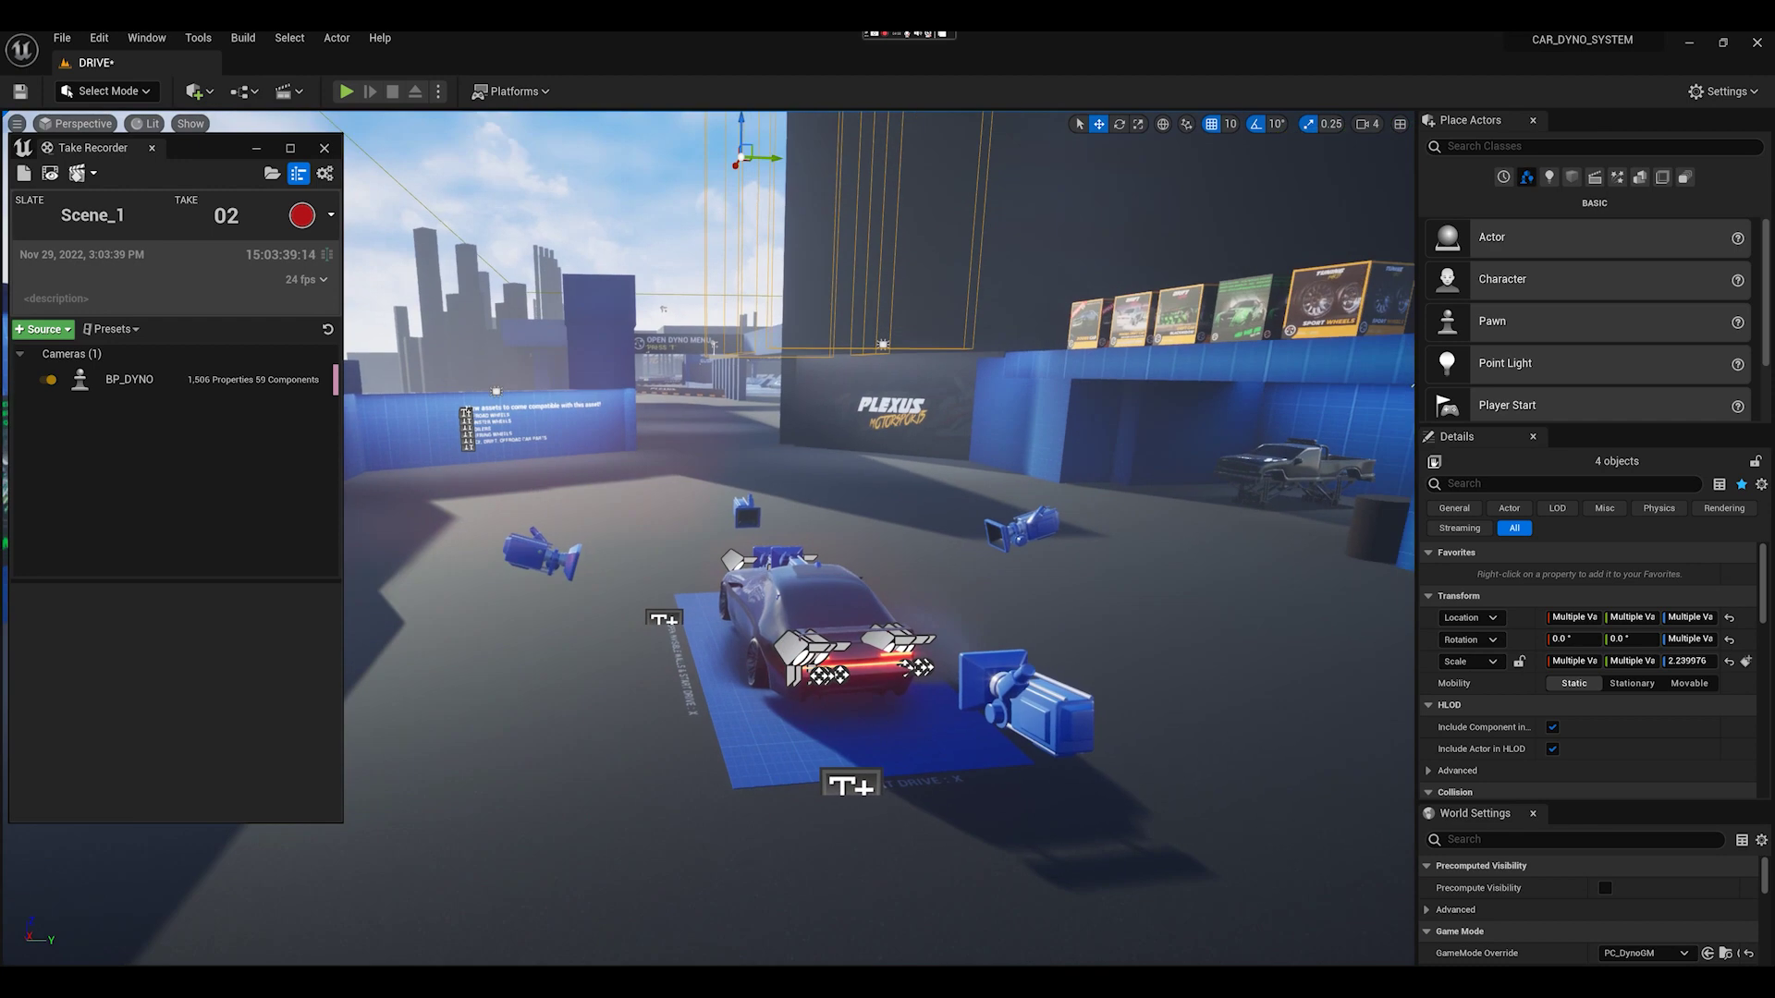
- Bring the Sequencer window back below the car, hide the editor icons with game view, and start playing the level
left_click_drag(0, 446, 424, 750)
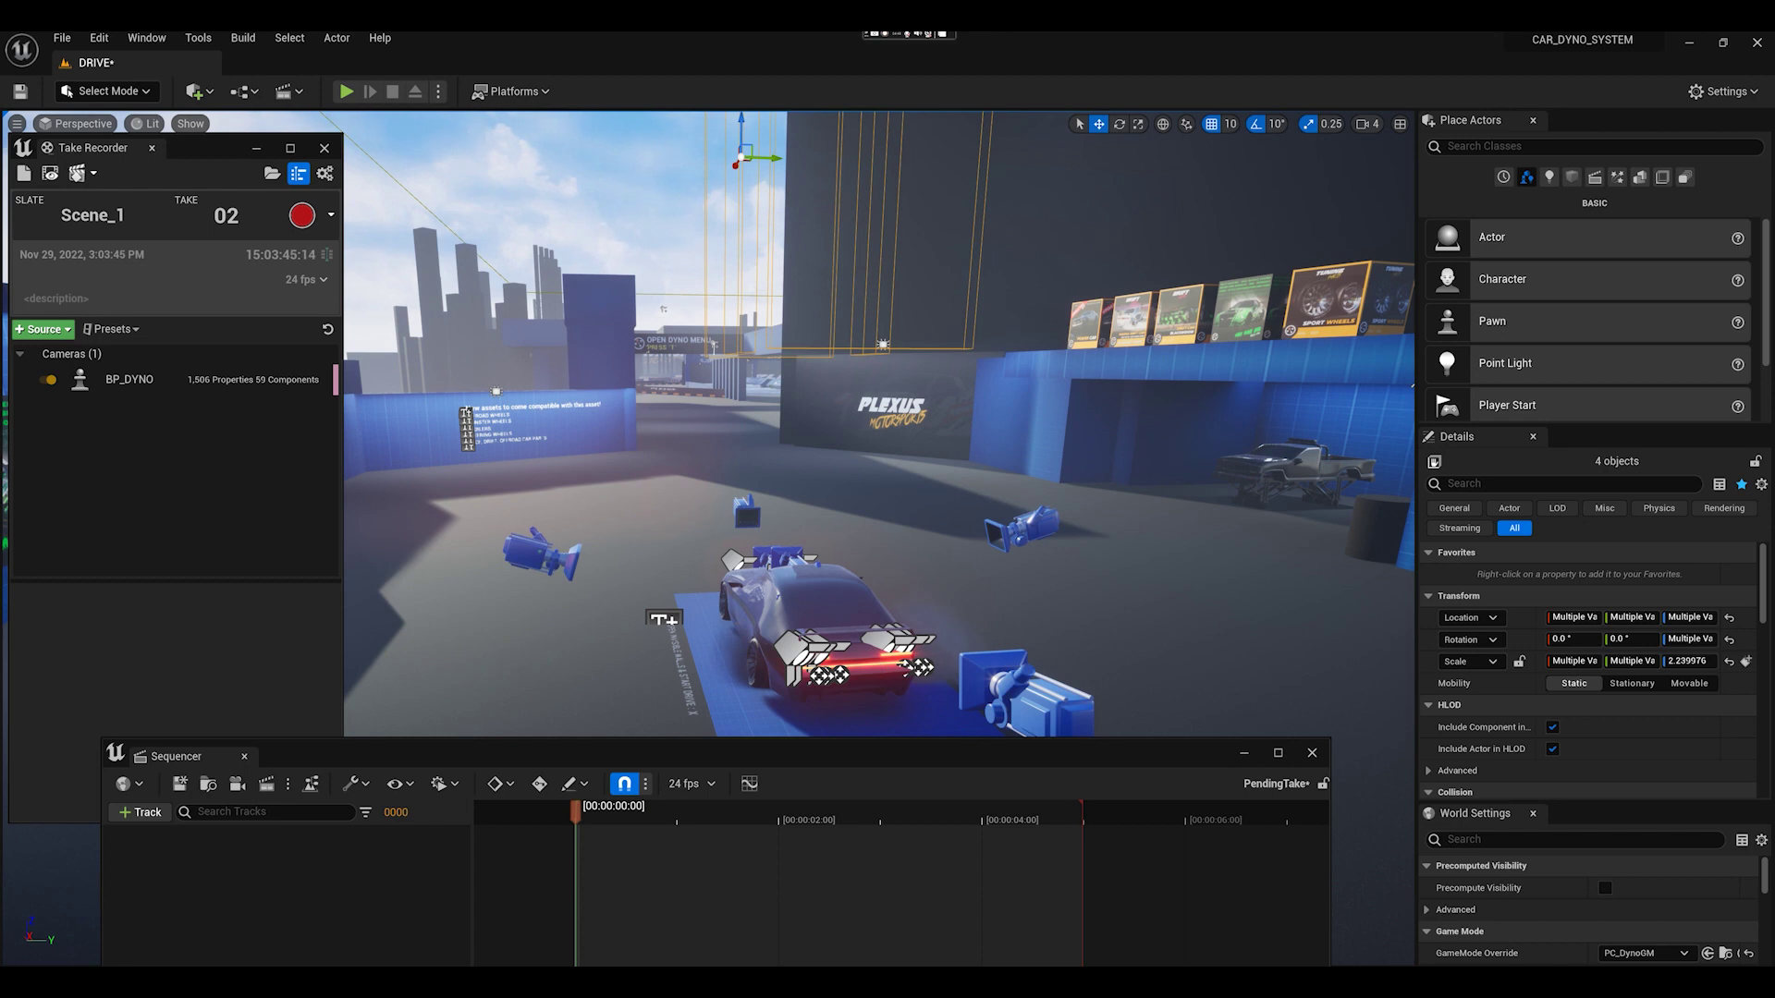
right_click_drag(736, 631, 740, 625)
key("g")
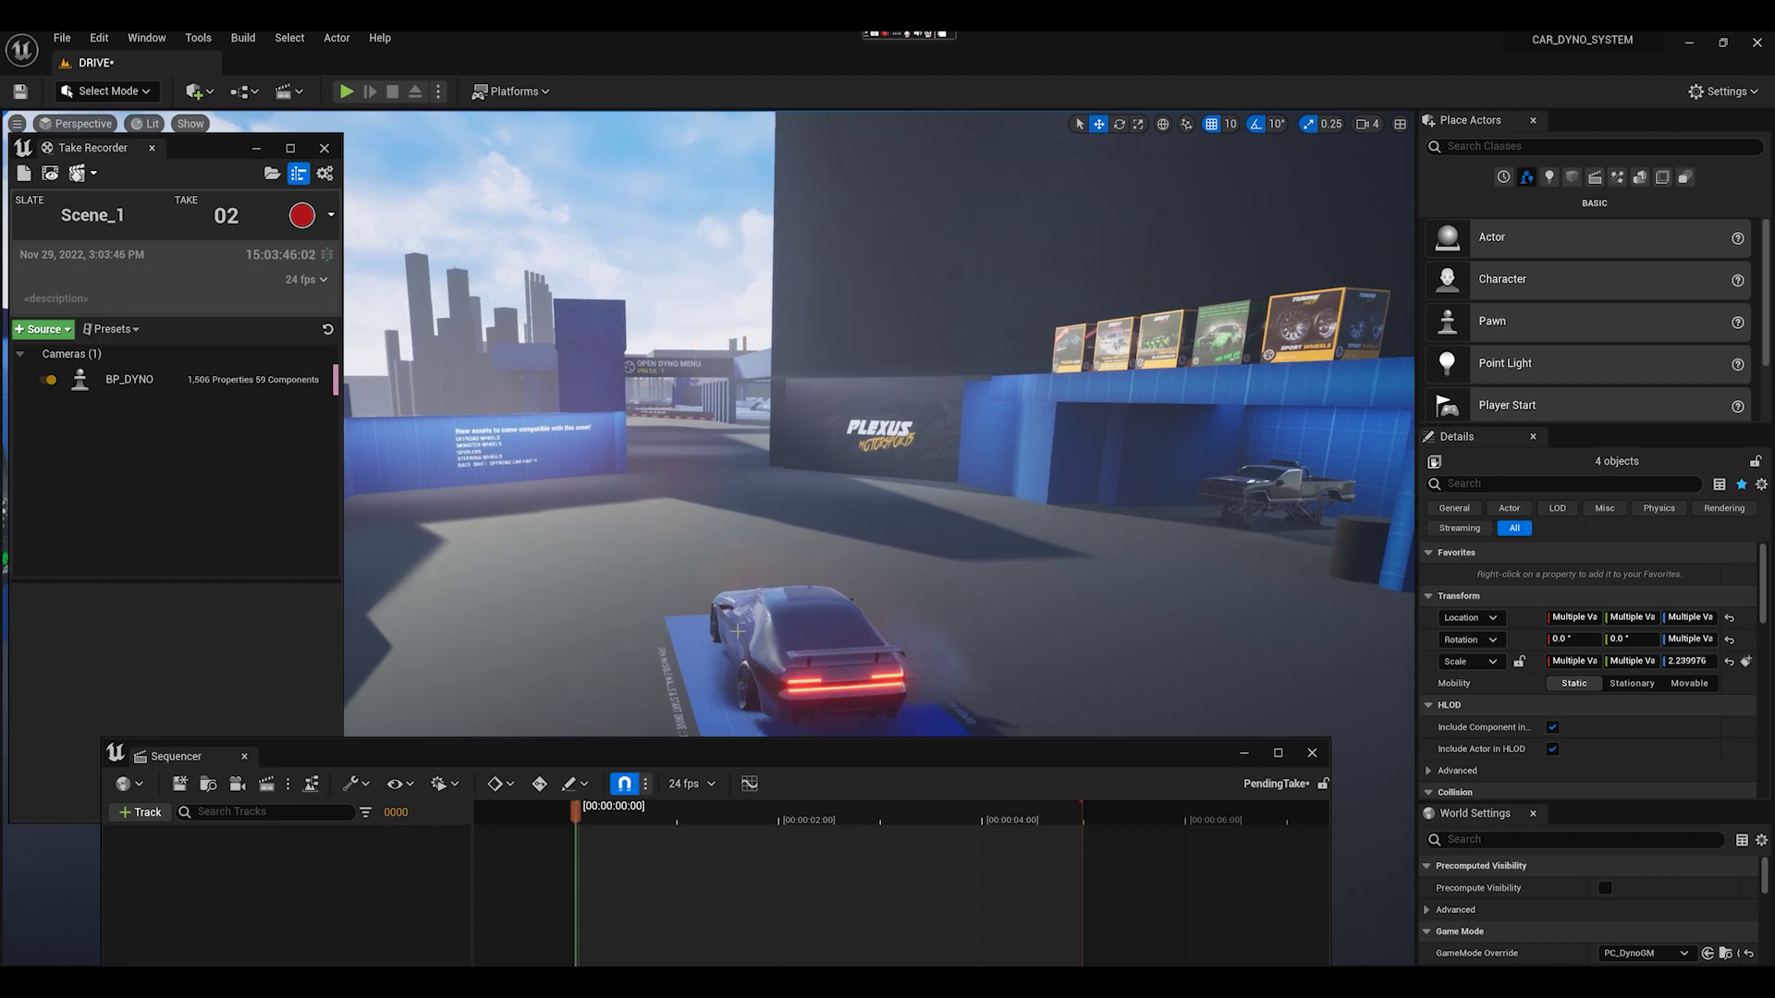
left_click(346, 91)
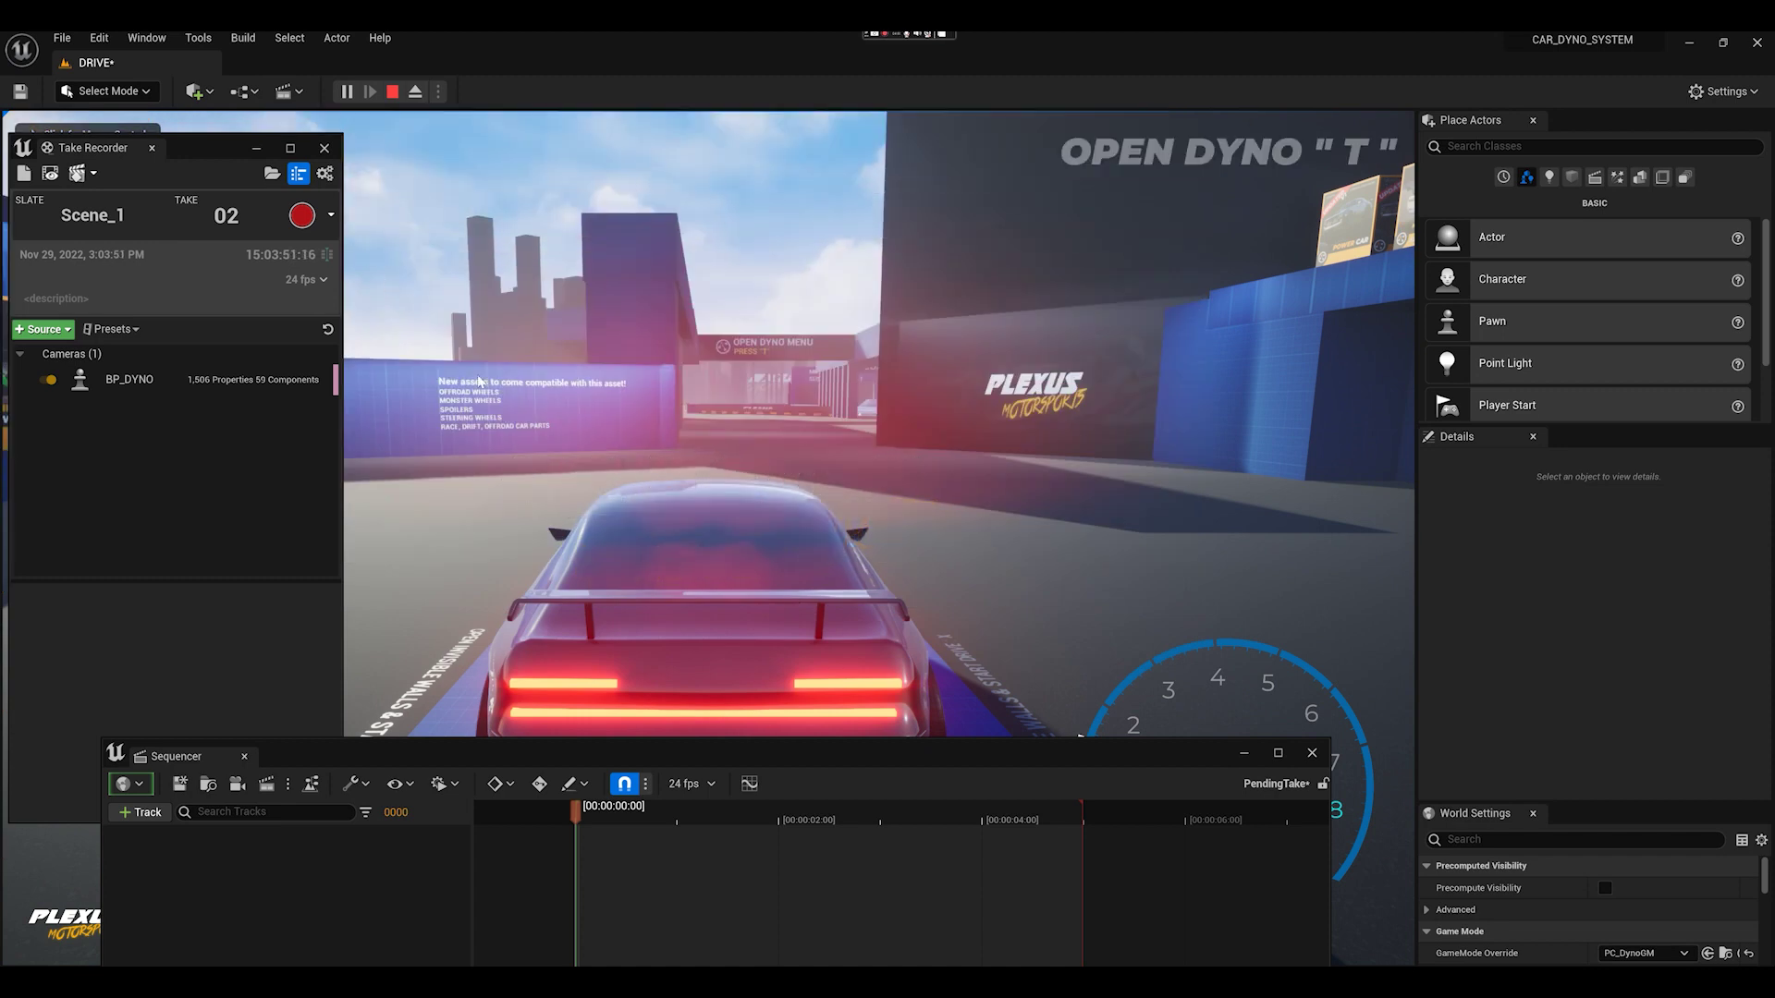
- Start recording take 02 of slate Scene_1 and drive the car off the dyno pad through the passage to the suspension test area
left_click(301, 215)
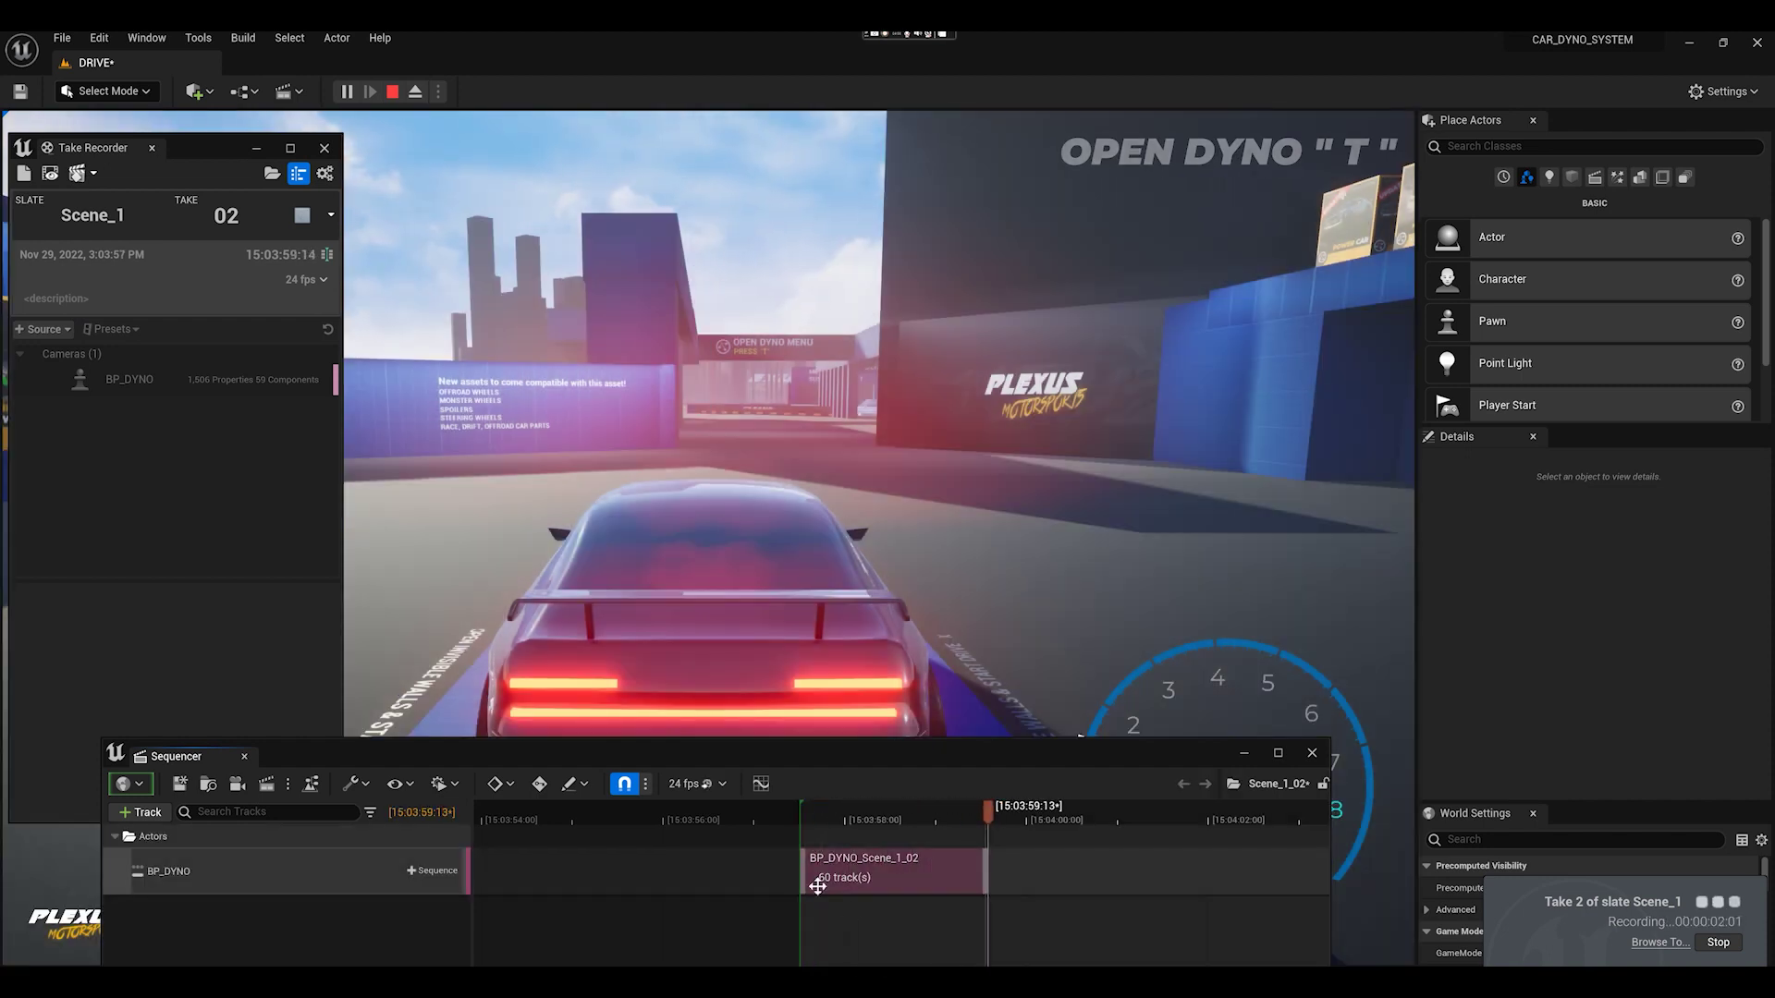
key("w")
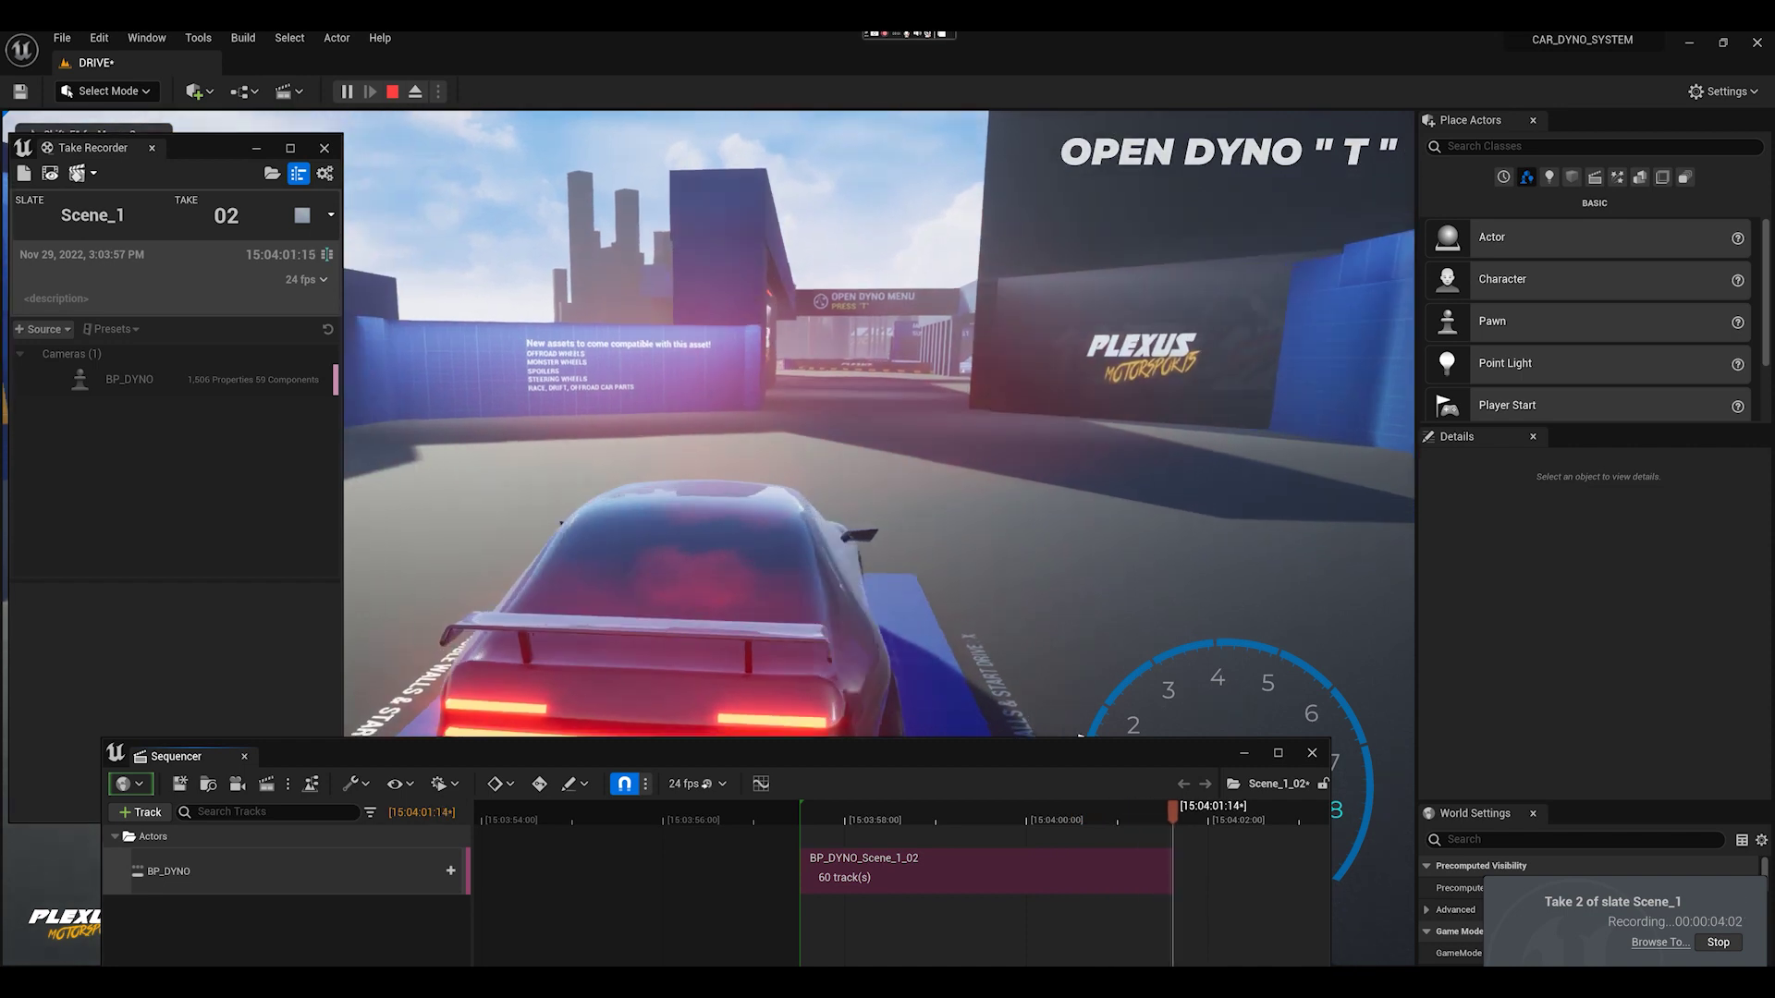
key("w")
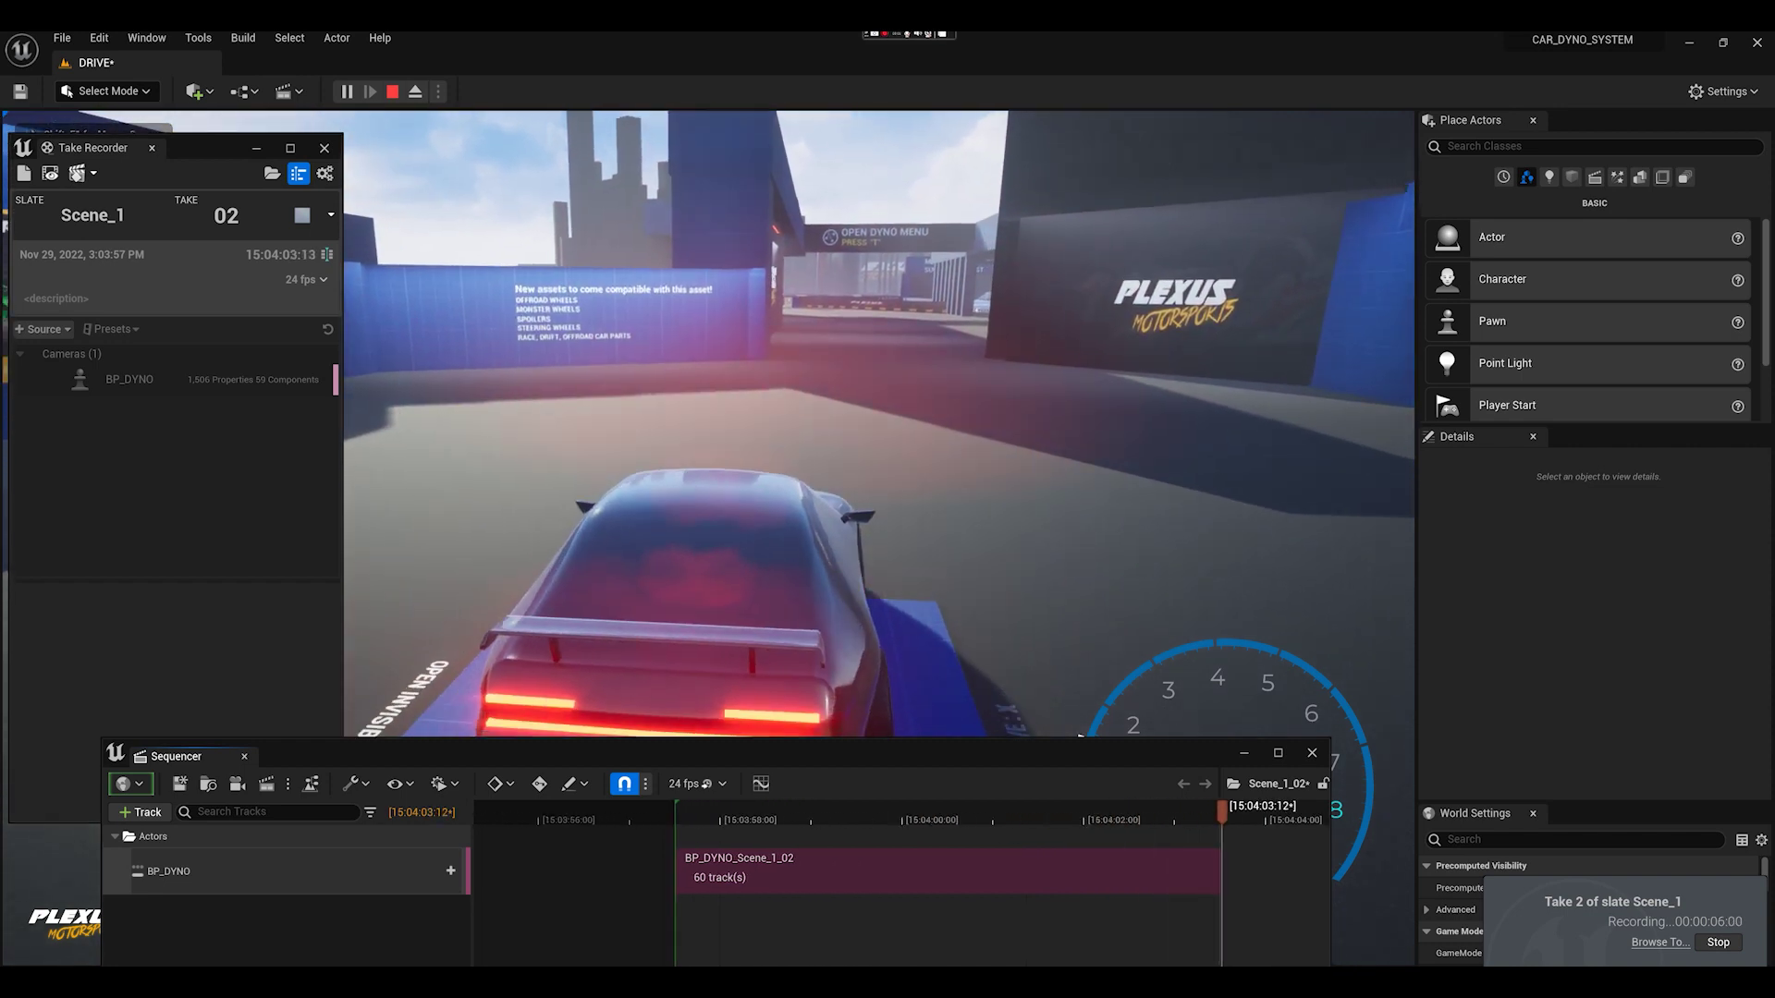
key("d")
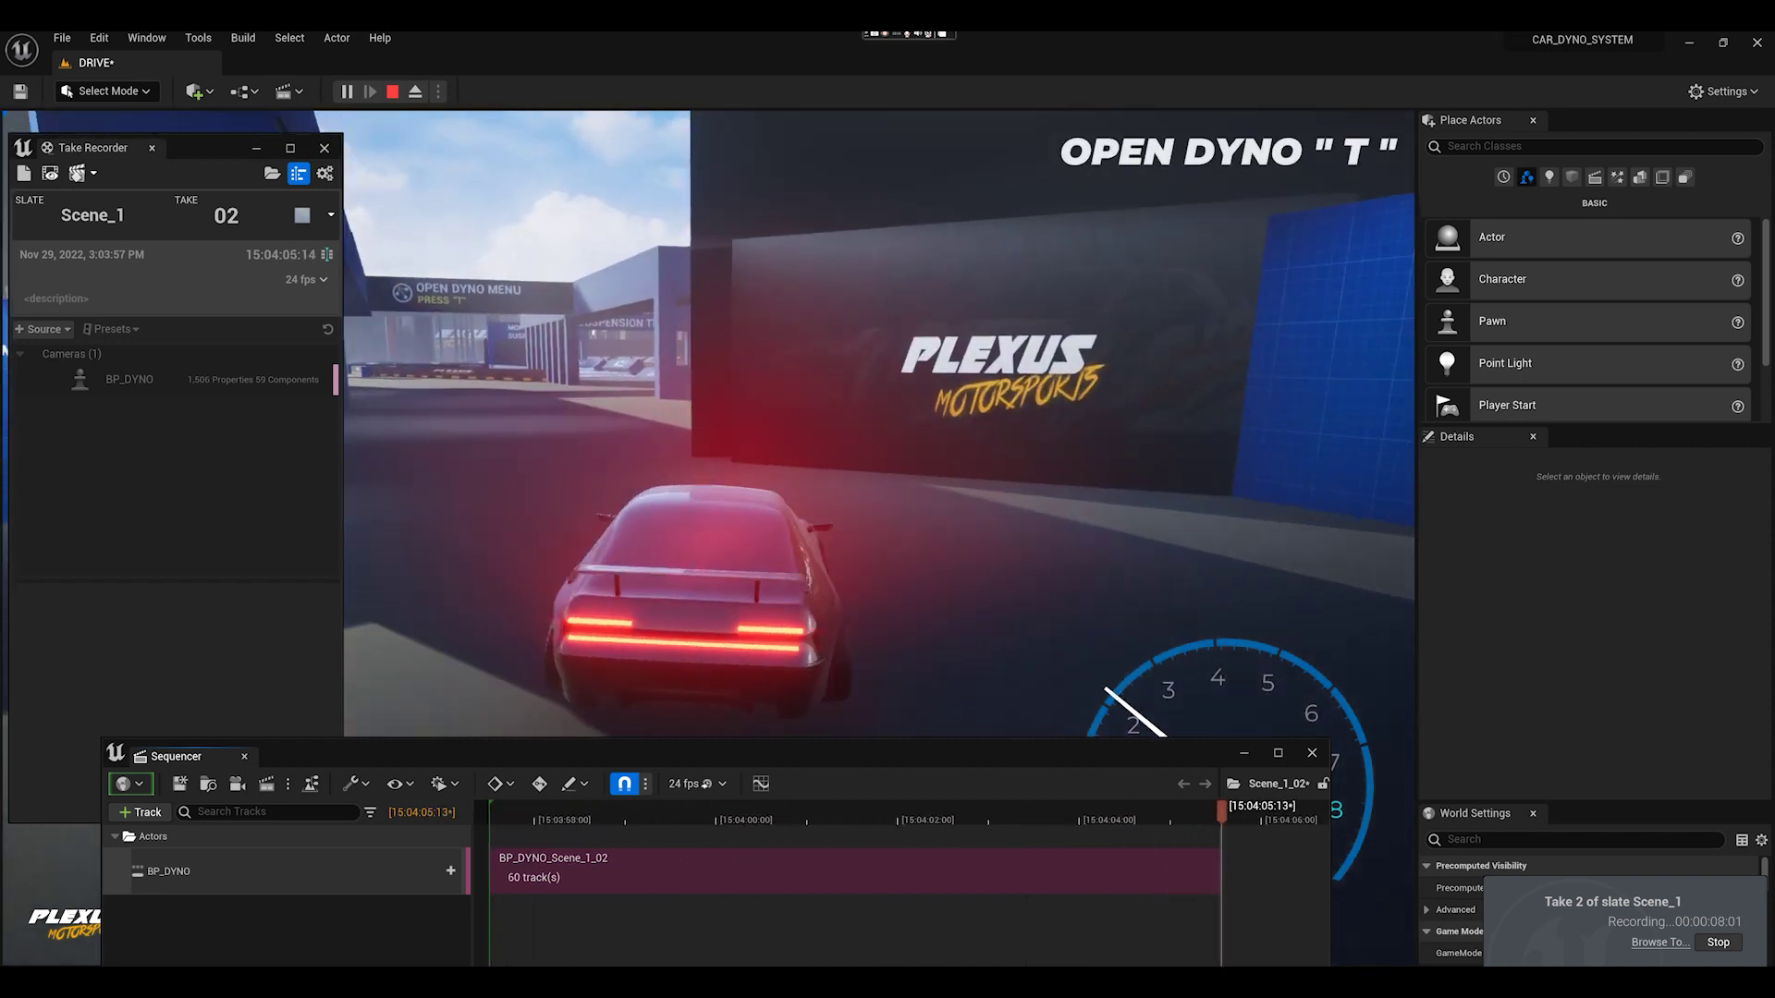
key("a")
key("w")
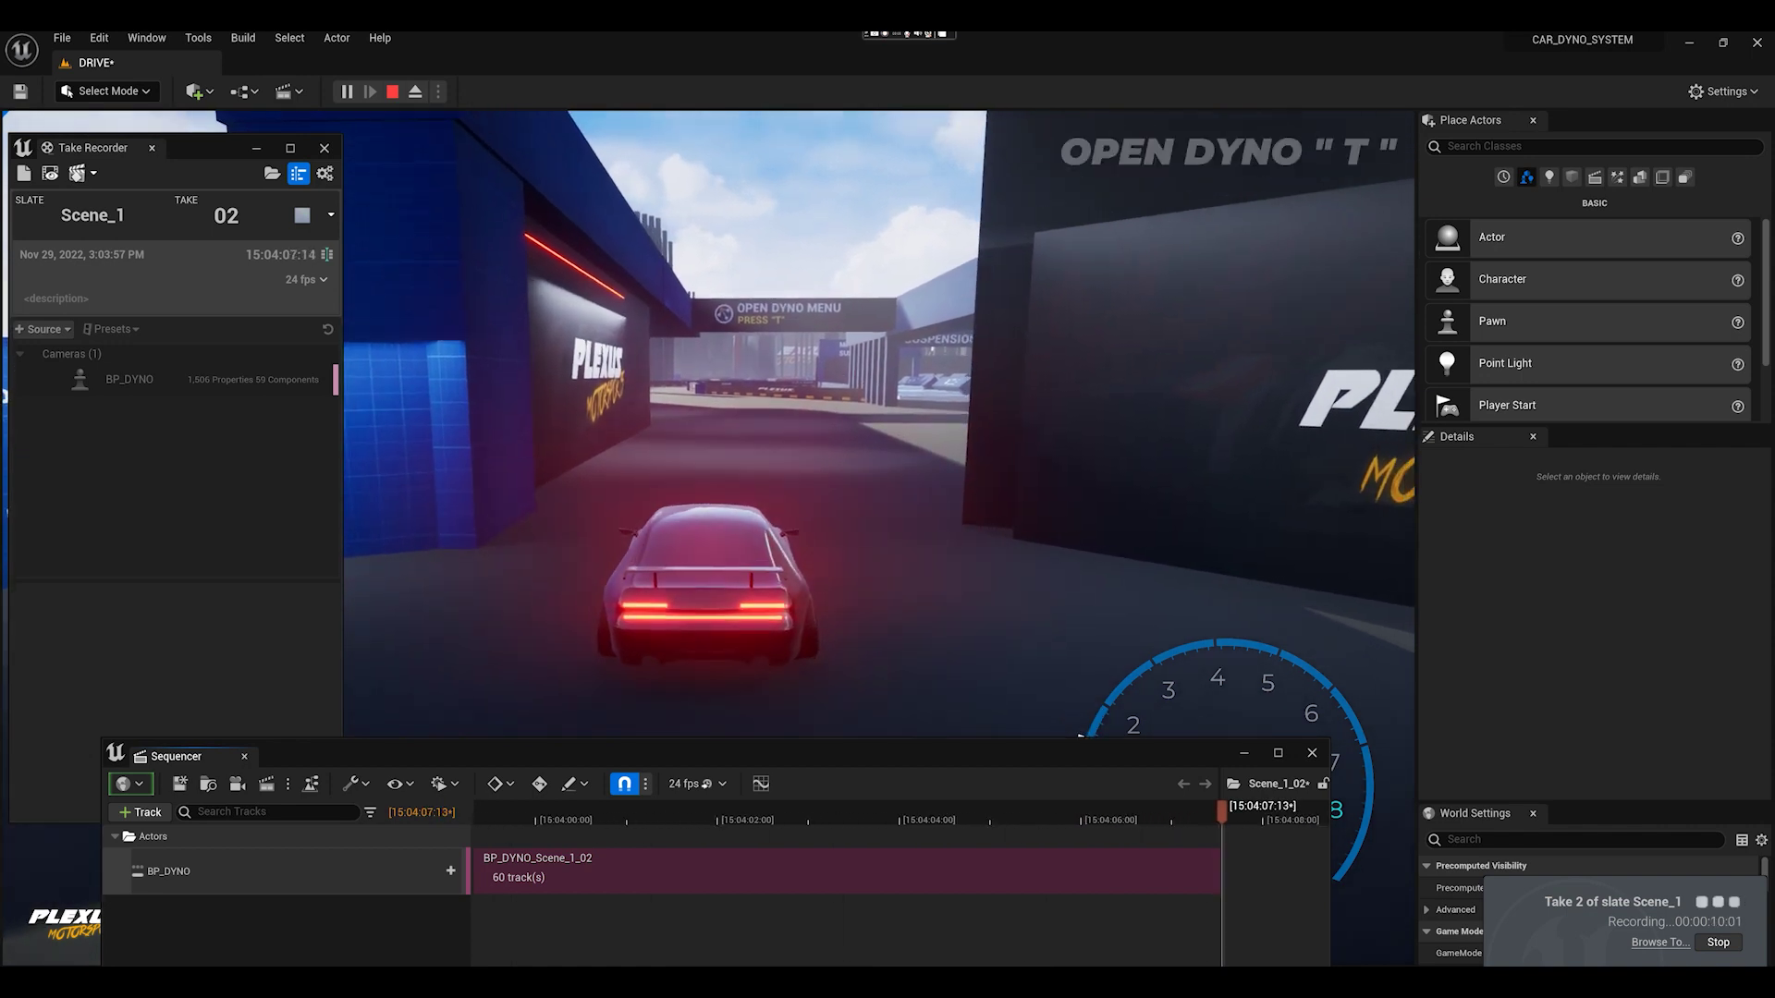
key("w")
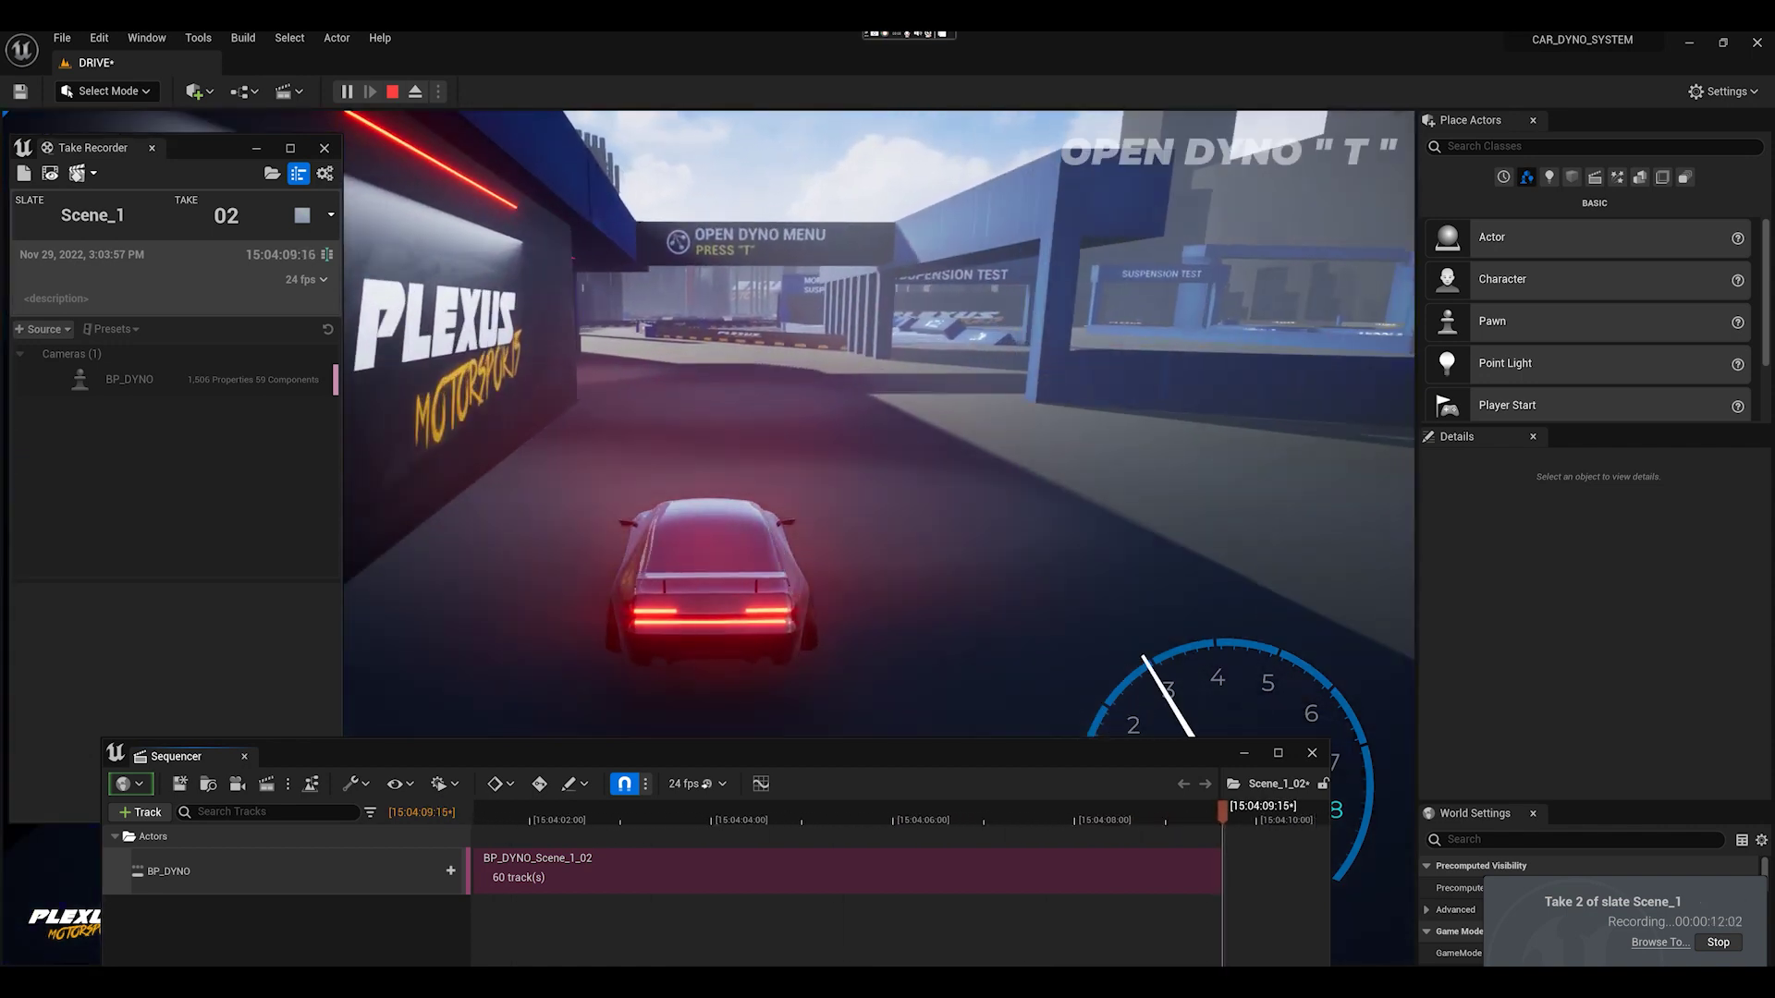
key("d")
key("d")
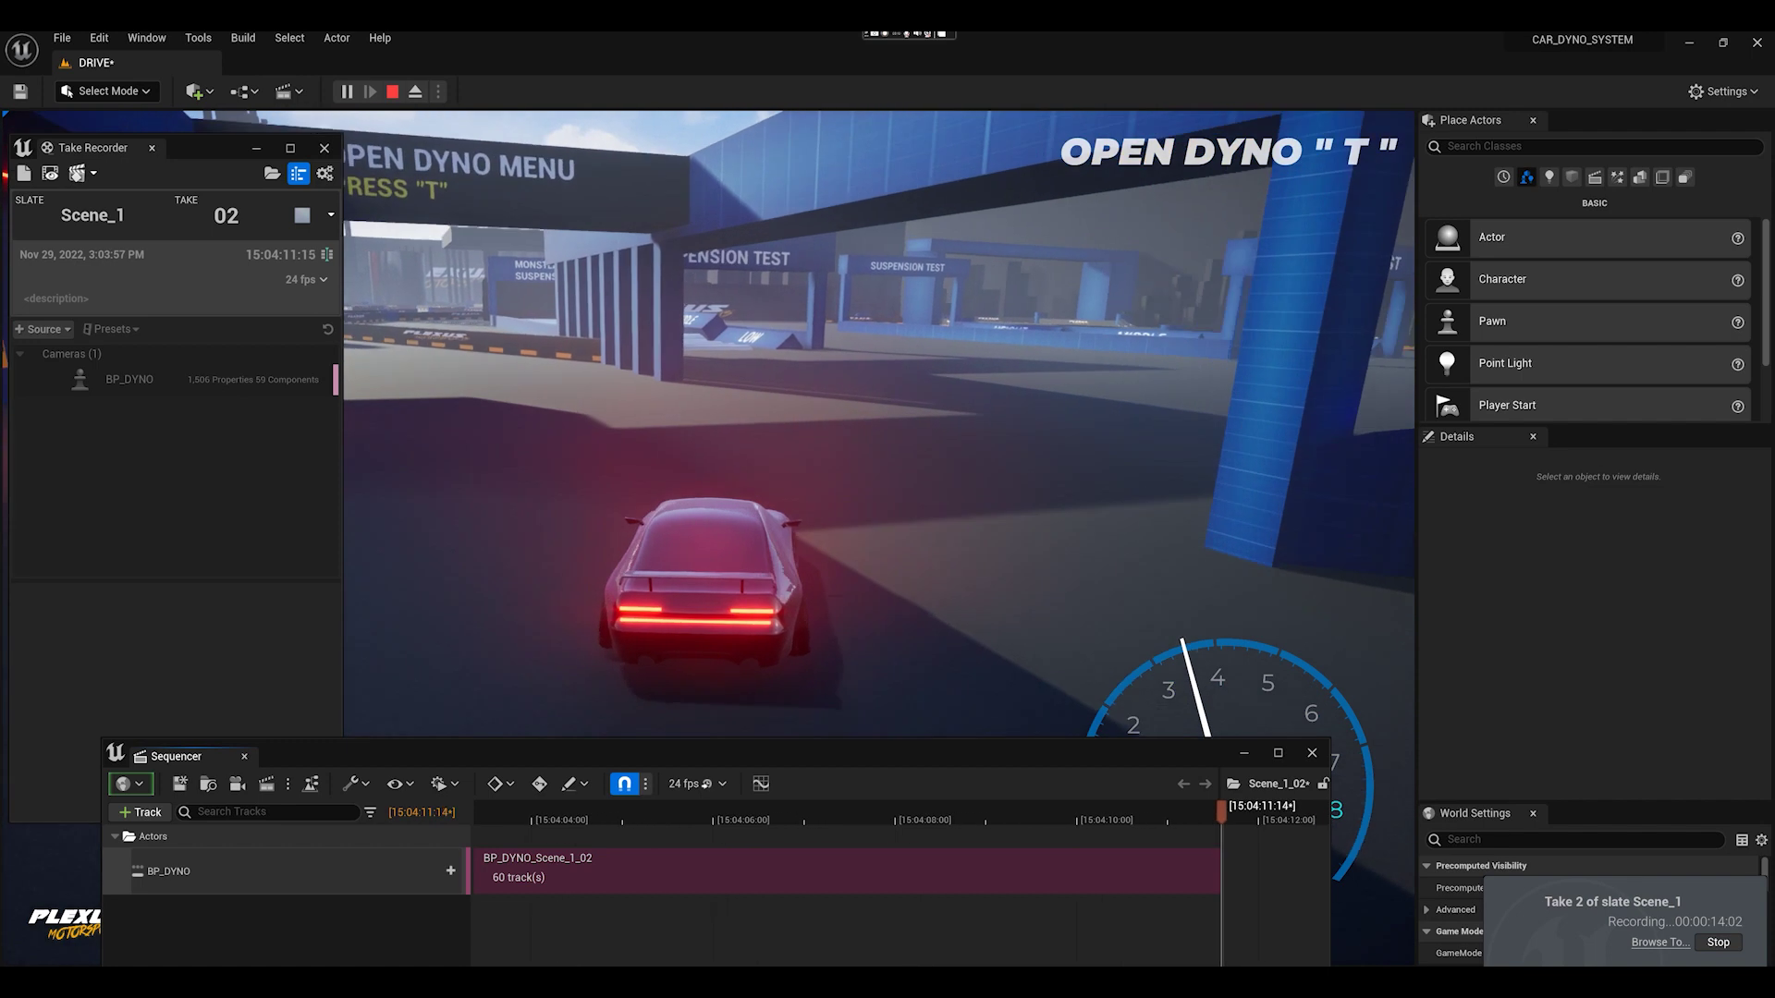
key("a")
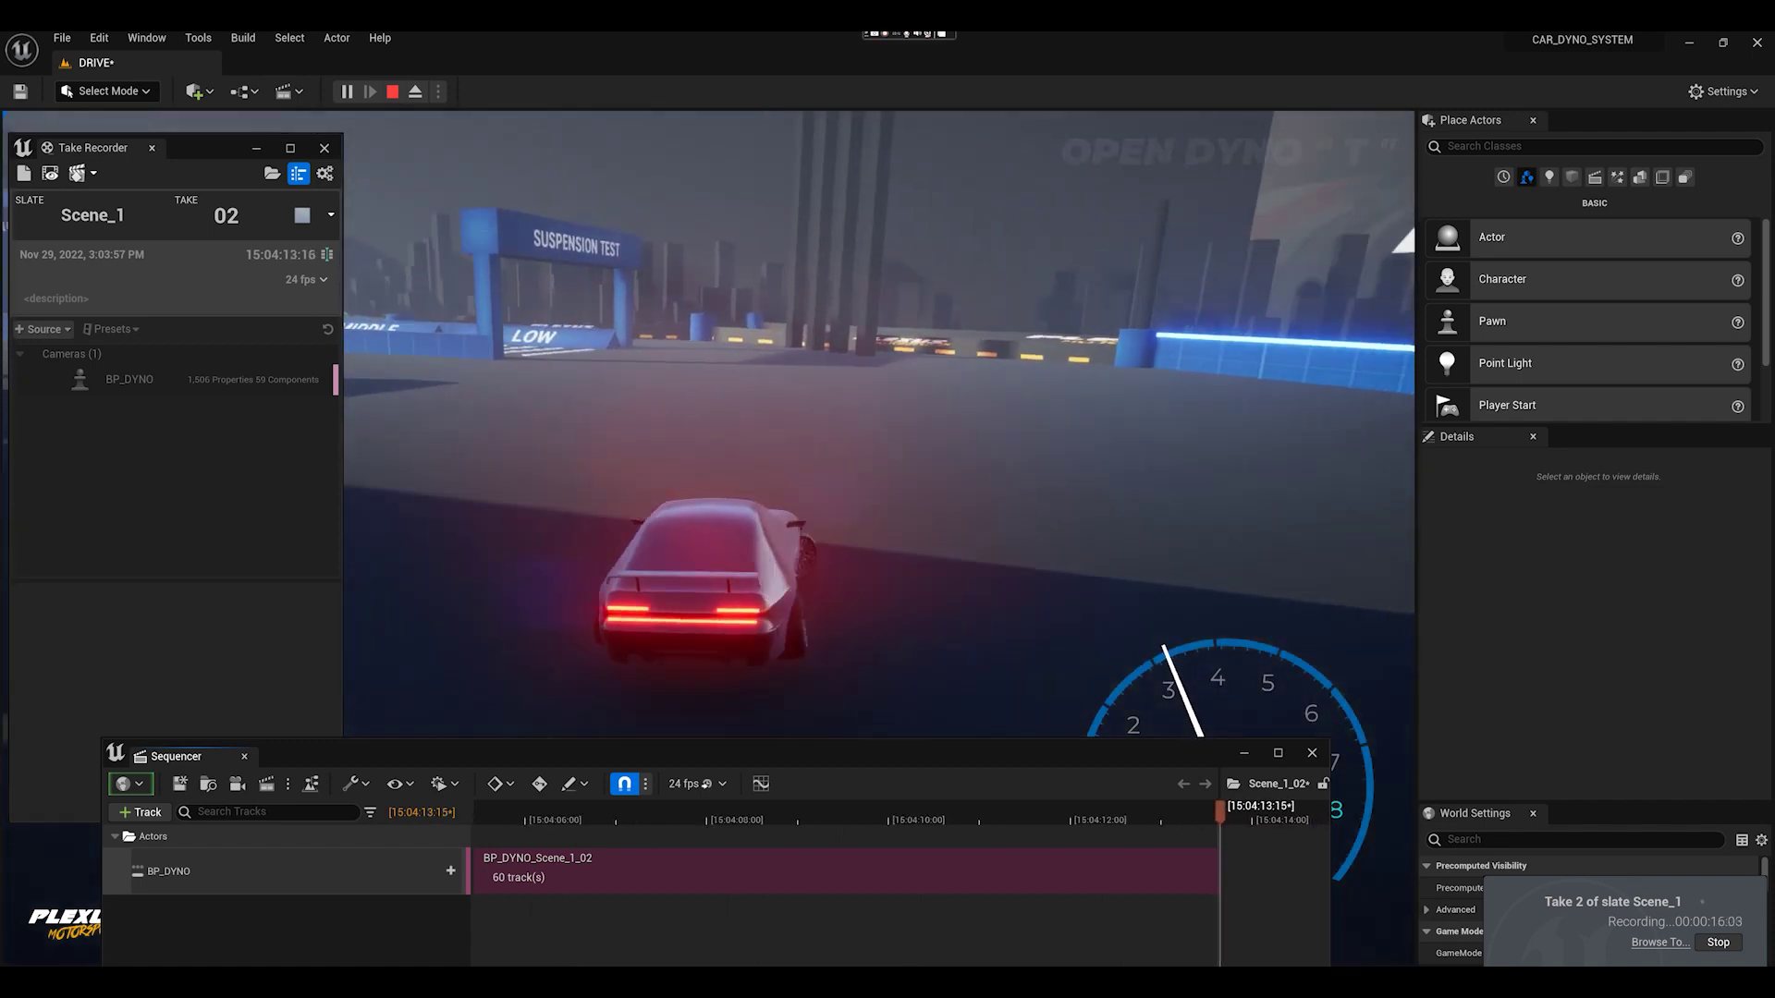
key("d")
key("s")
key("a")
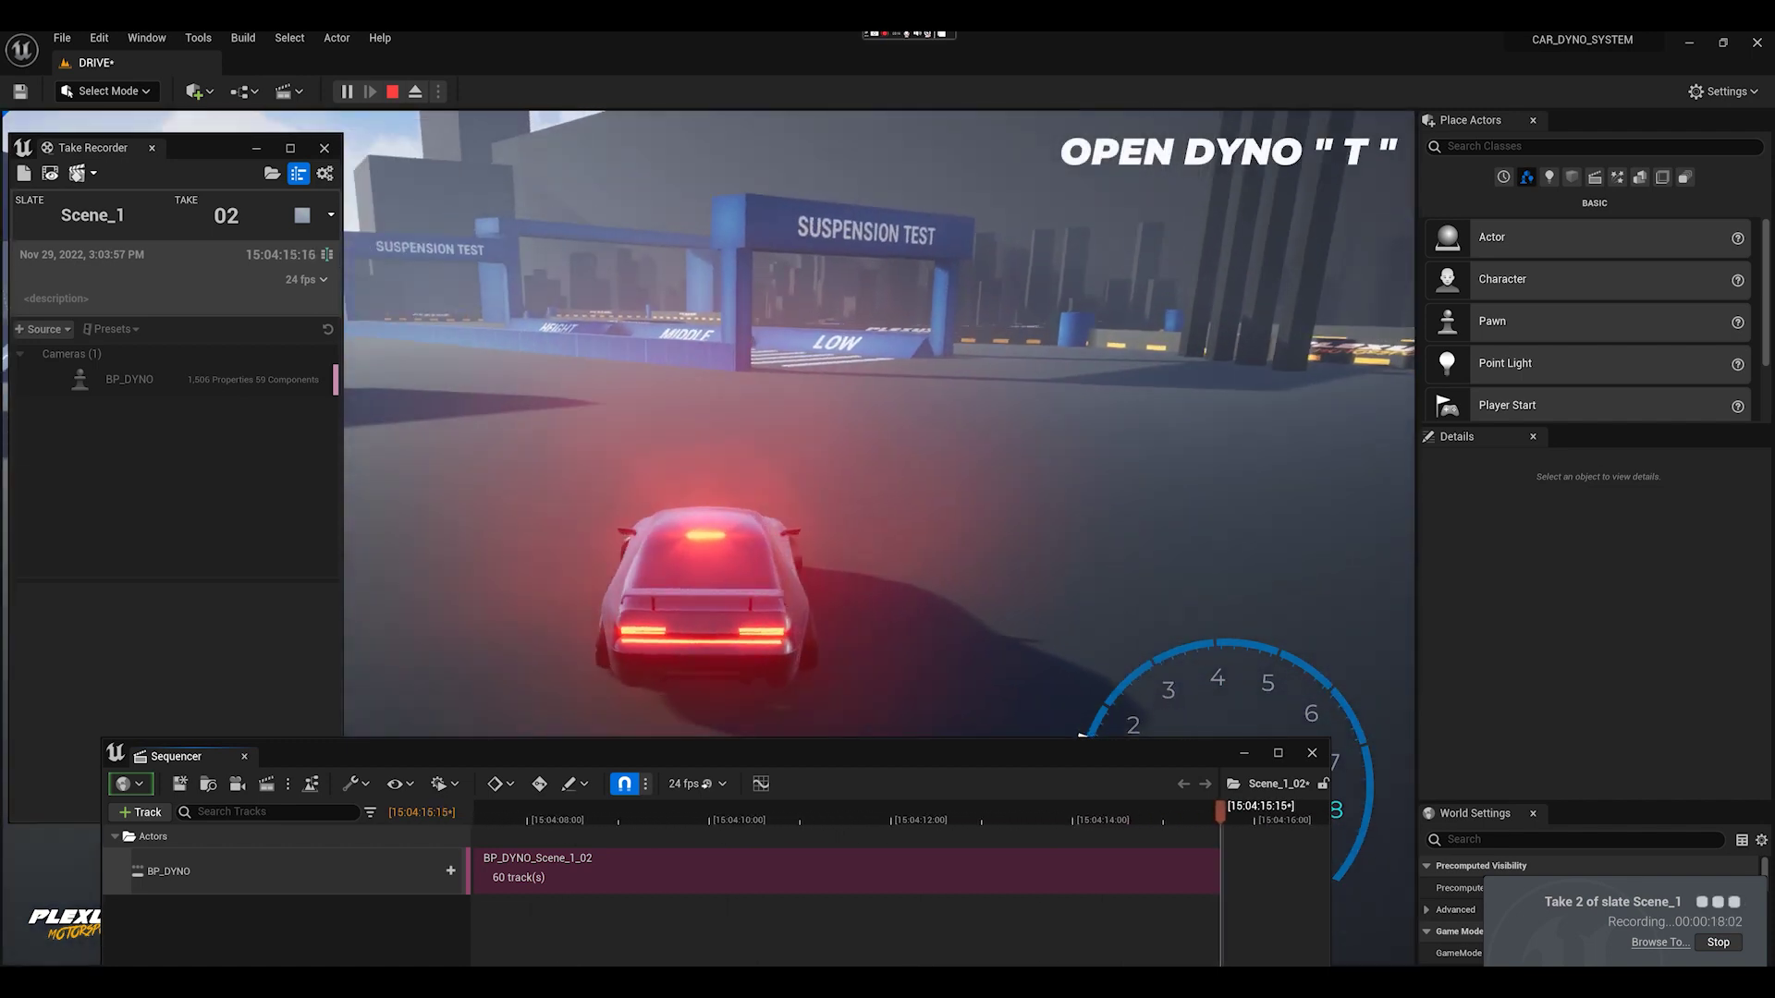
key("a")
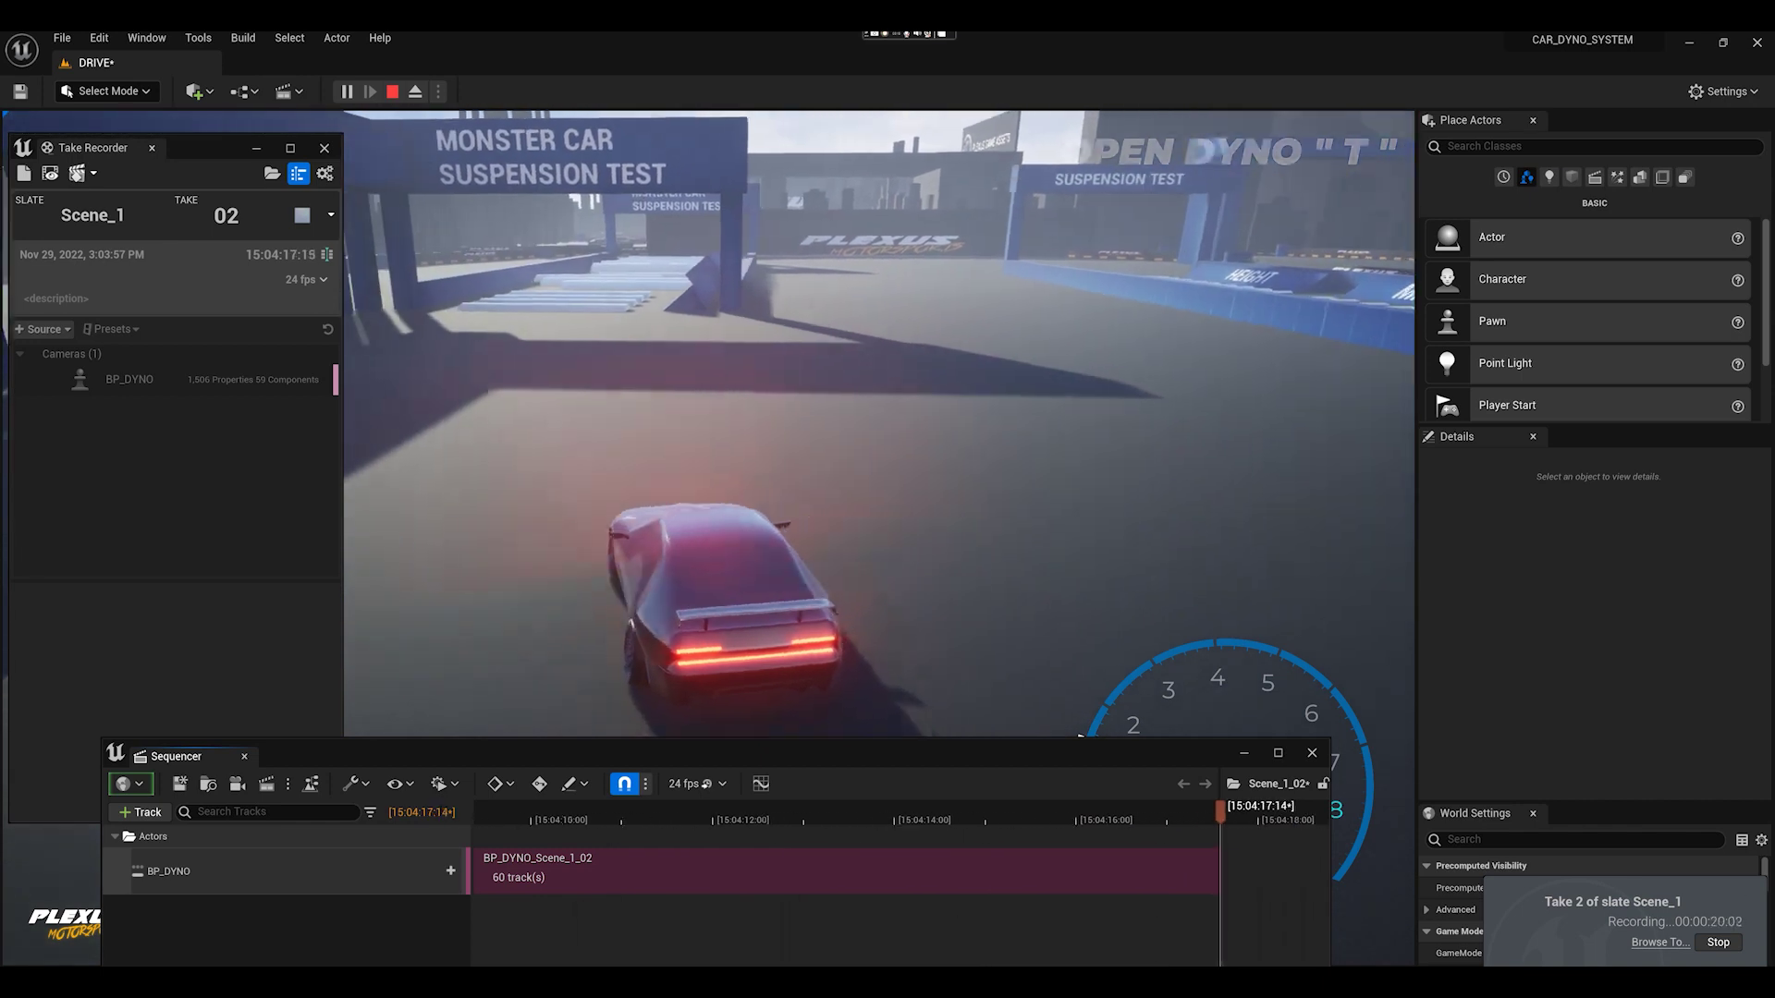
key("d")
key("d")
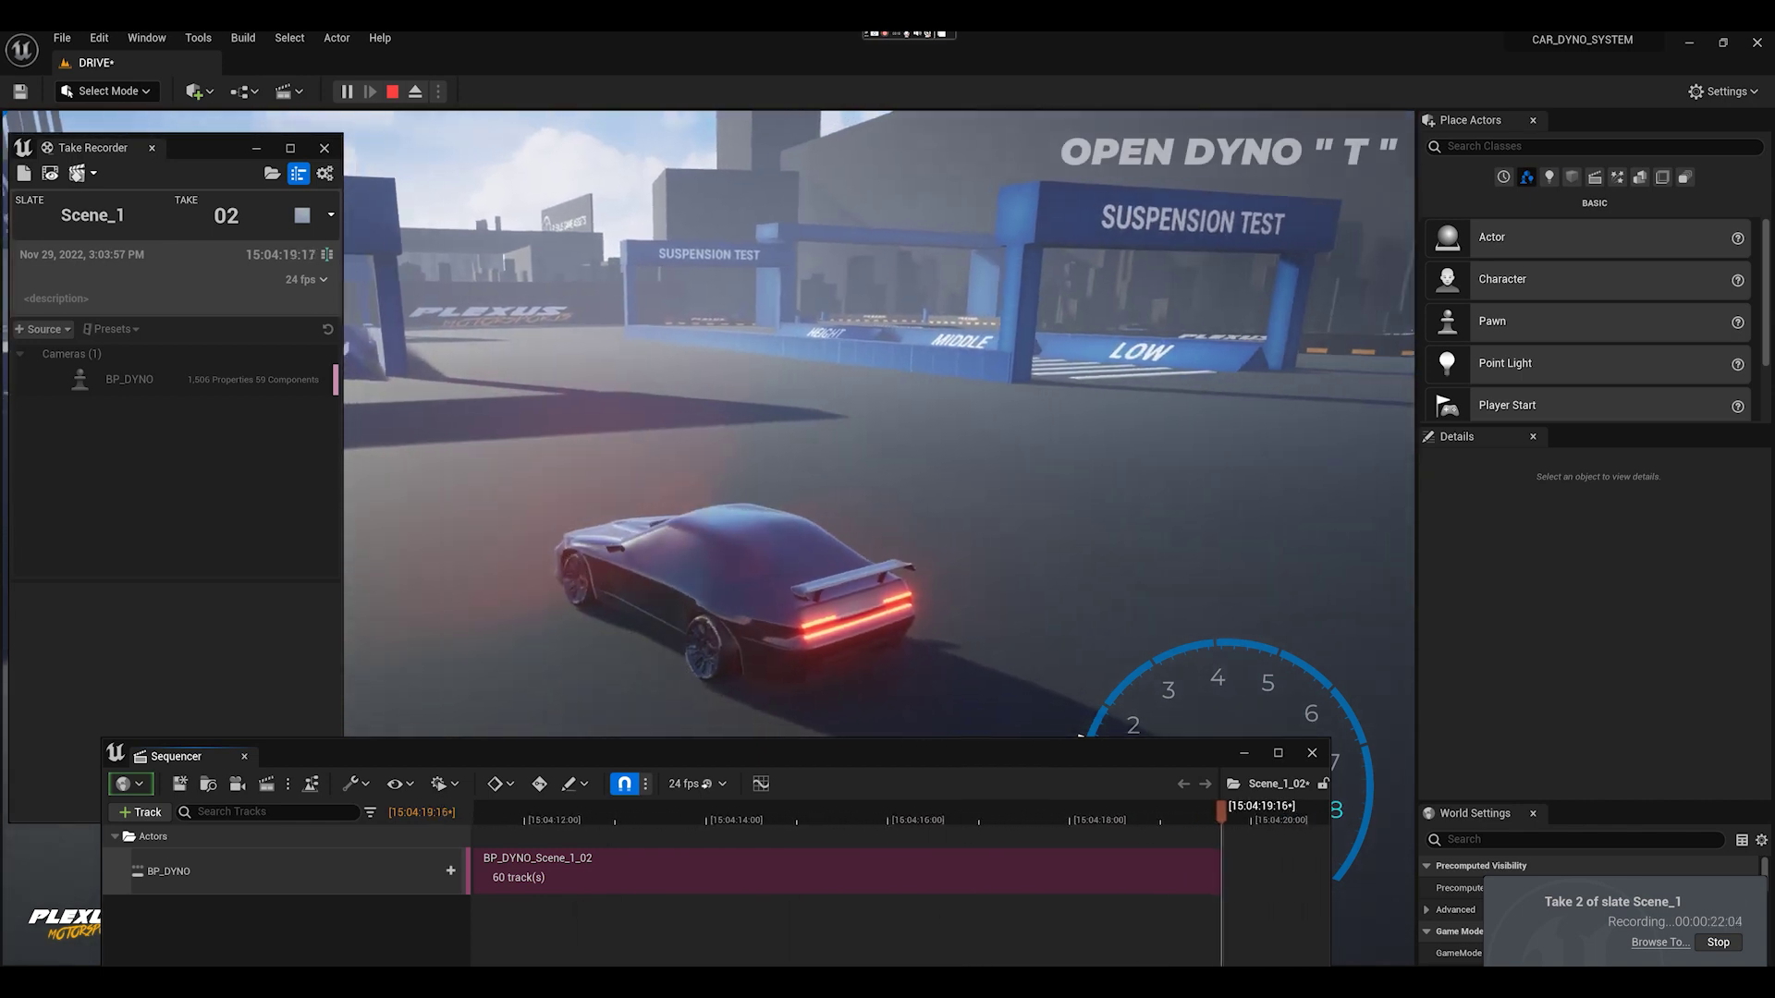
- Open the in-game dyno menu and move the Sequencer and Take Recorder windows clear of the game view
key("t")
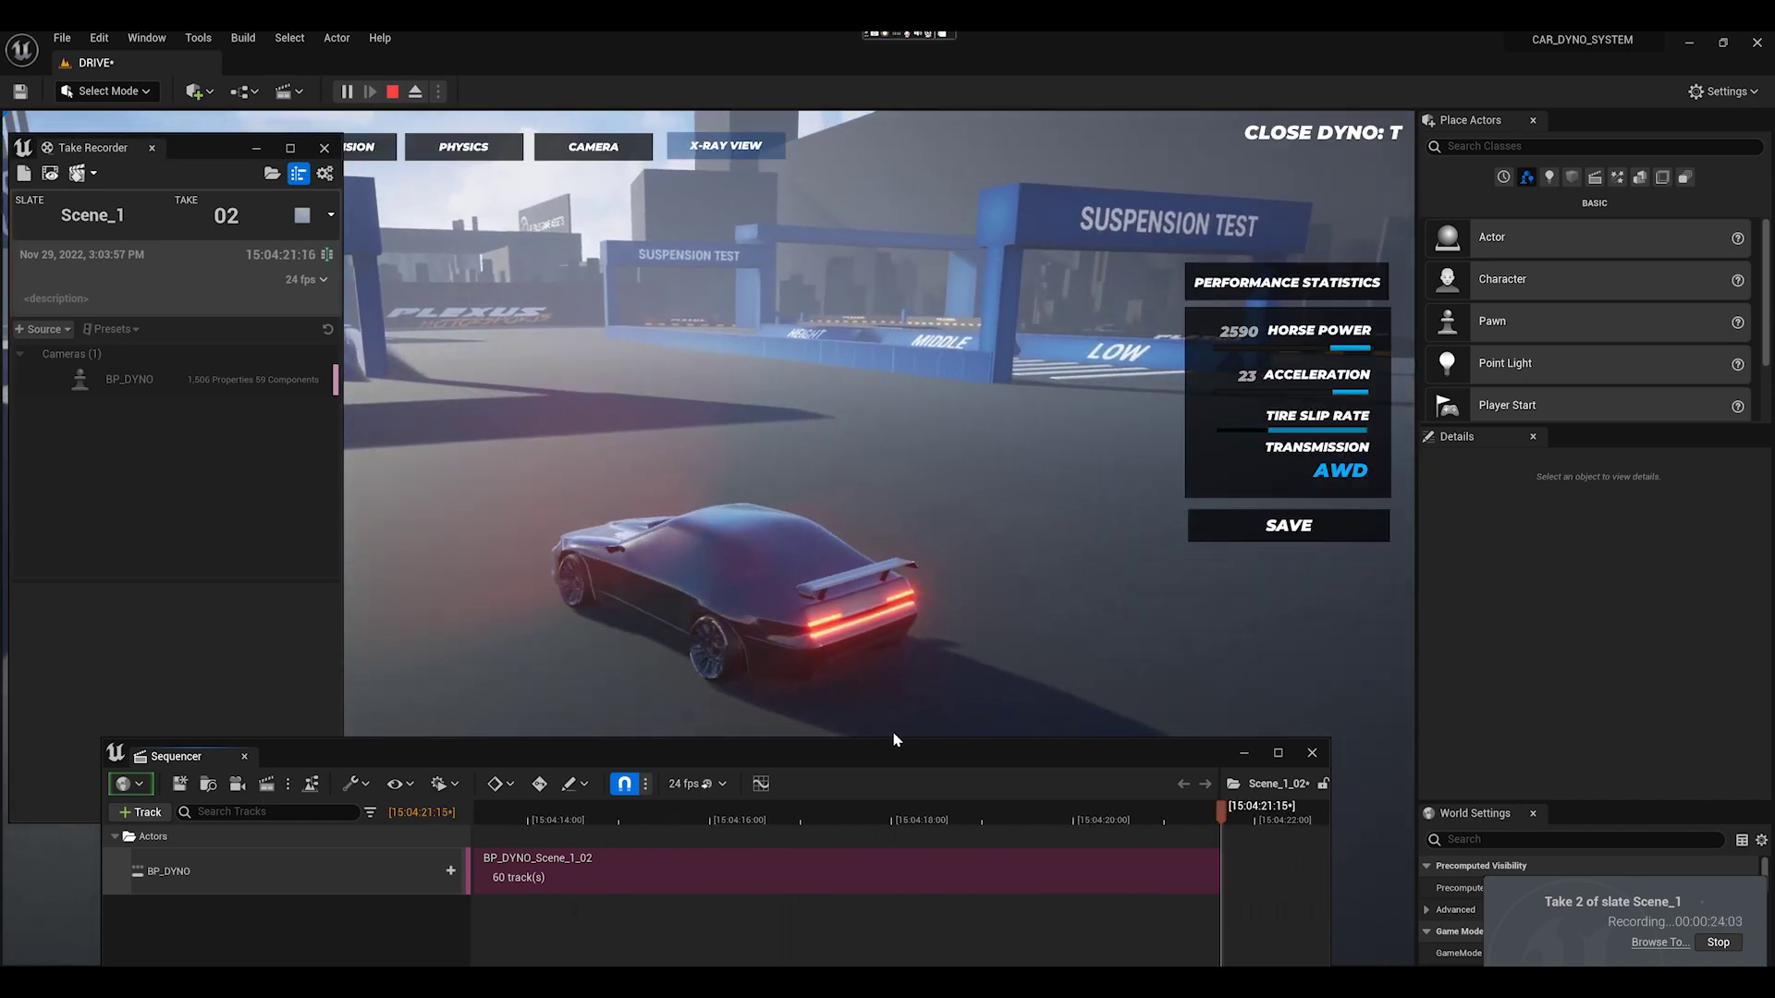
left_click_drag(890, 760, 0, 753)
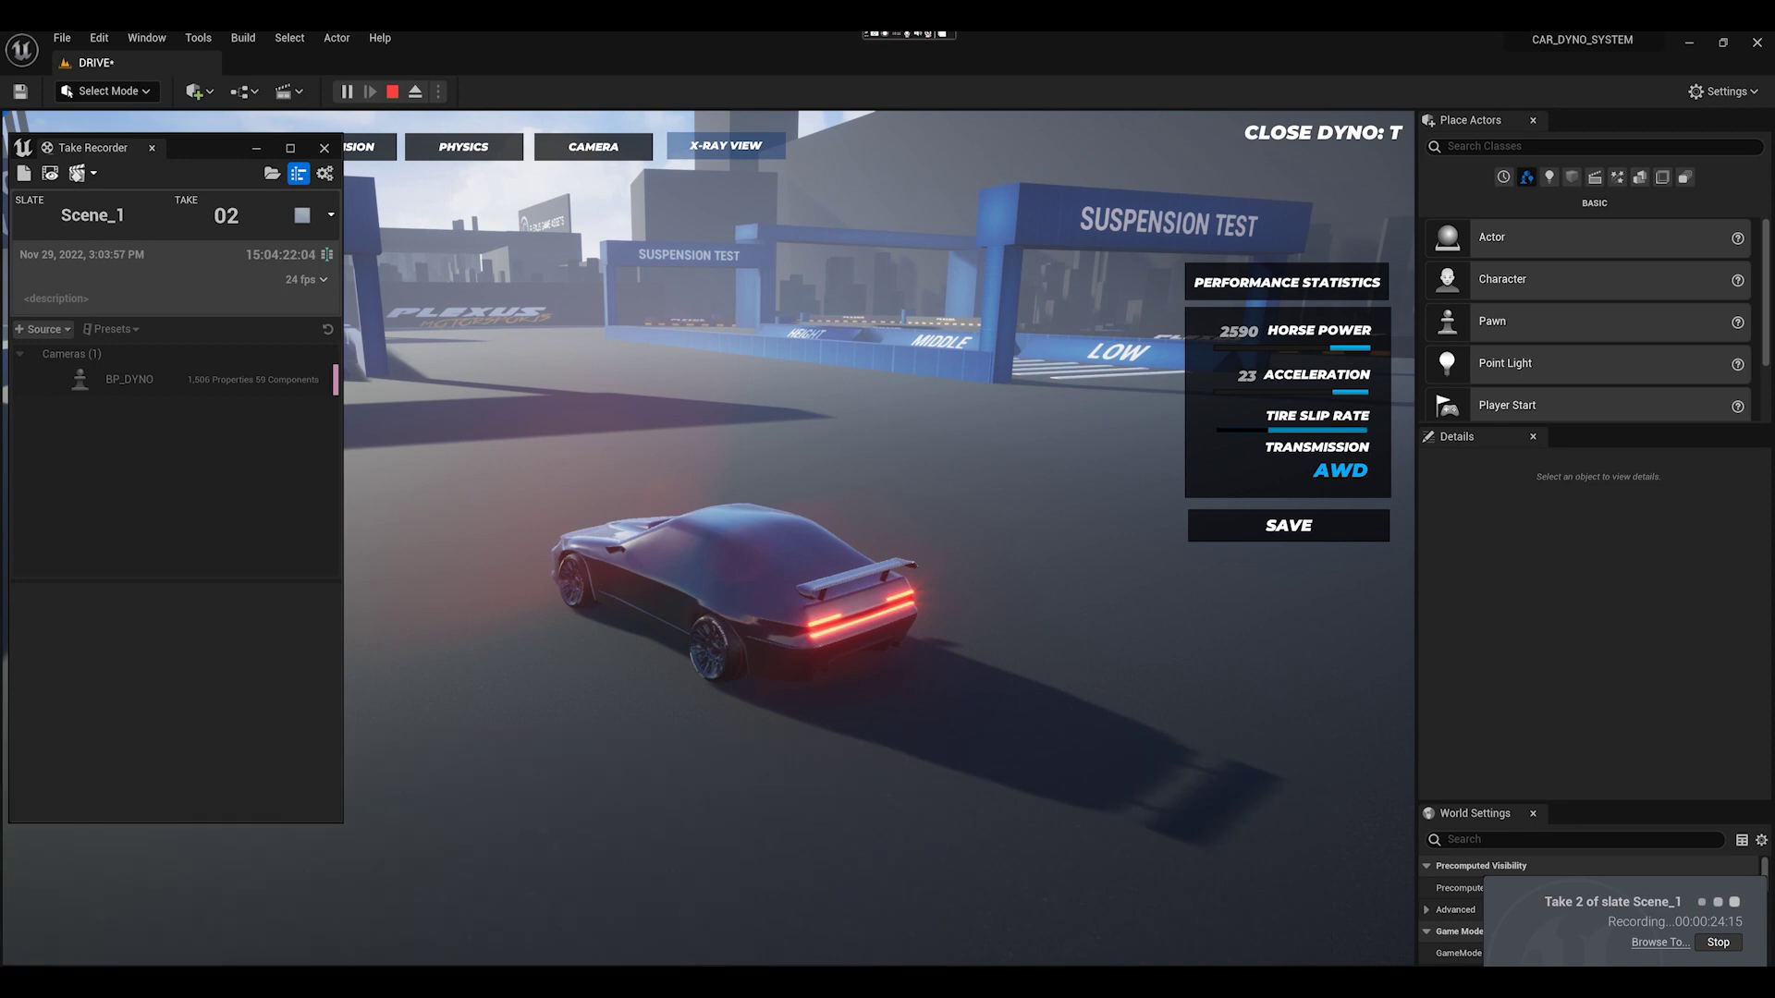
left_click_drag(175, 146, 1643, 484)
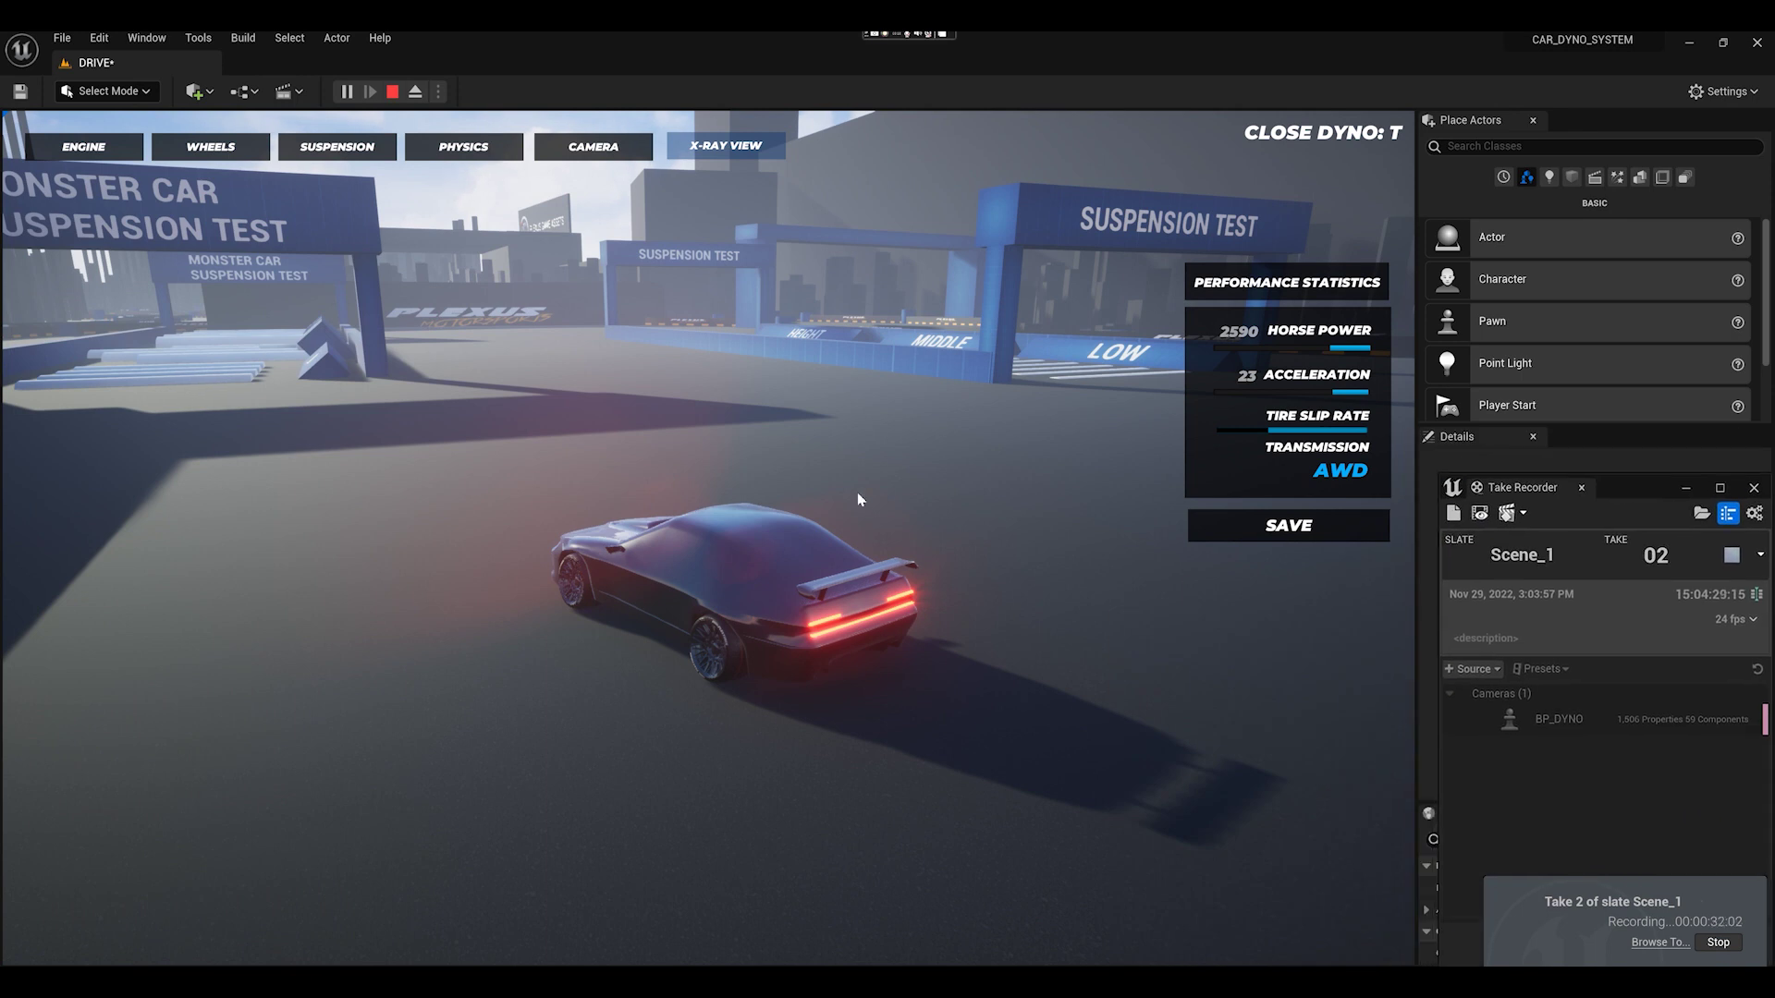
- In the dyno's wheel settings, set the front wheels radius to 47.905 and the back wheels radius to 44.879
left_click(199, 146)
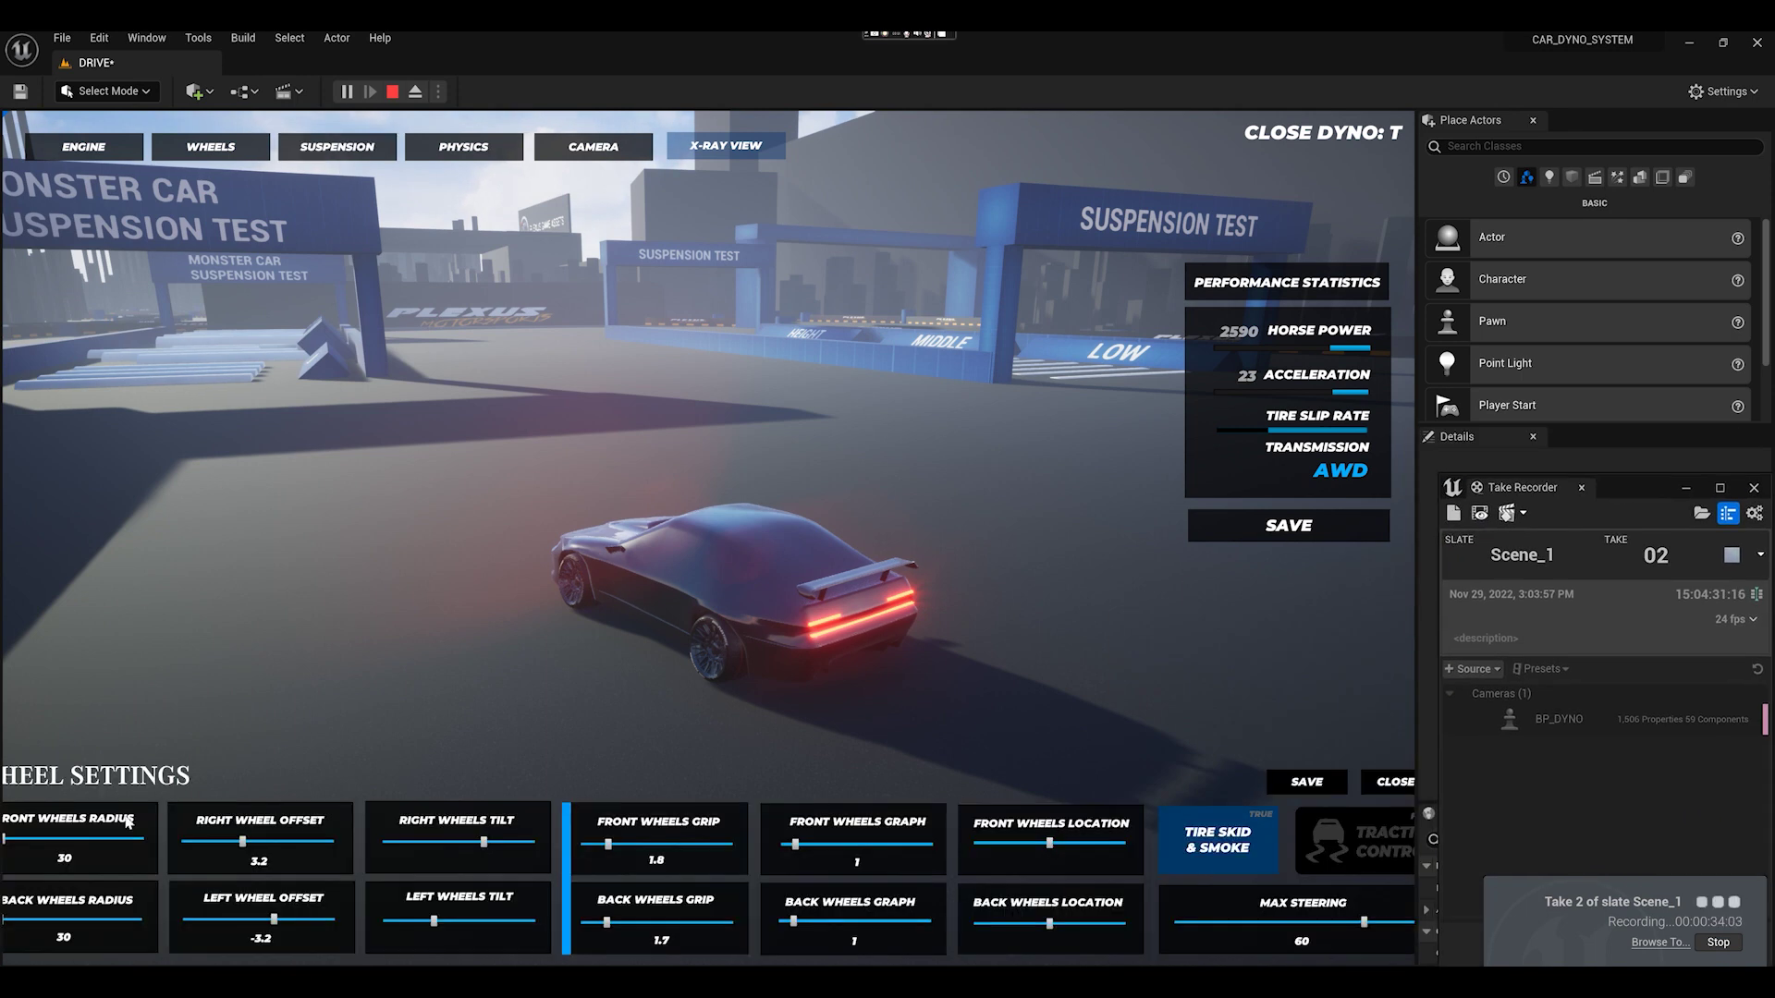
left_click_drag(7, 842, 39, 838)
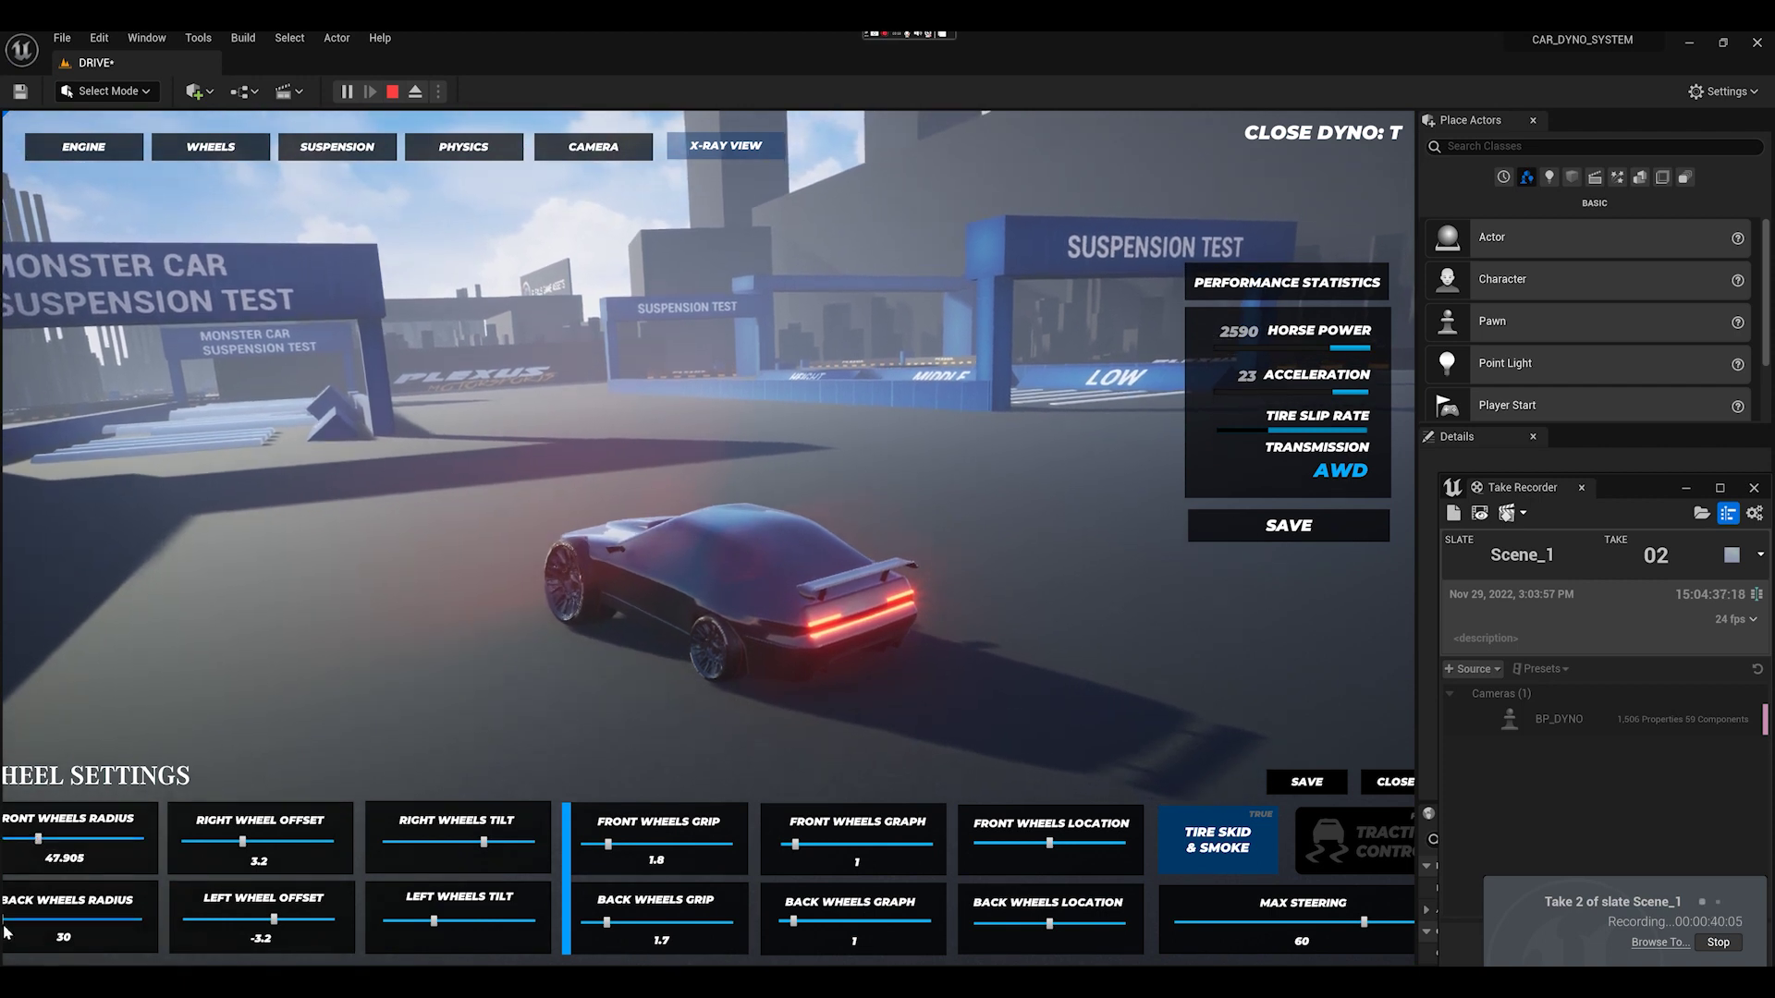
left_click_drag(5, 922, 31, 921)
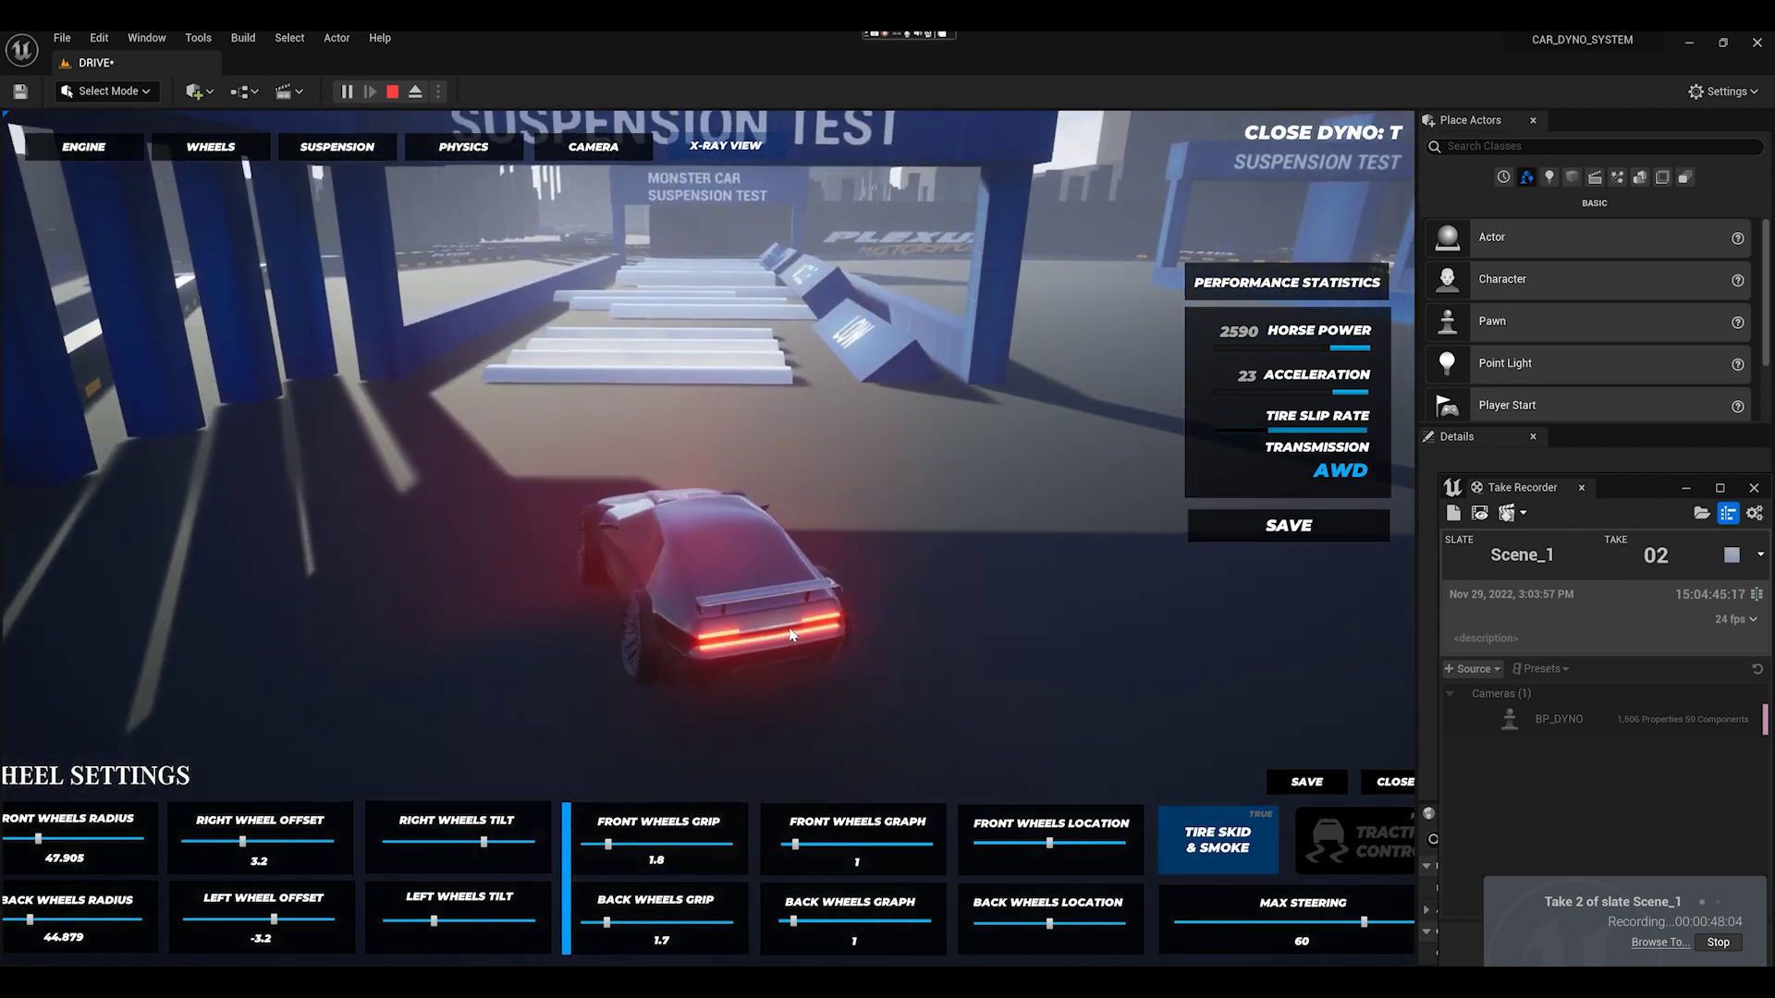
- Drive the car onward, and enlarge the front wheels radius to 92.397 and the back wheels radius to 85.492
key("w")
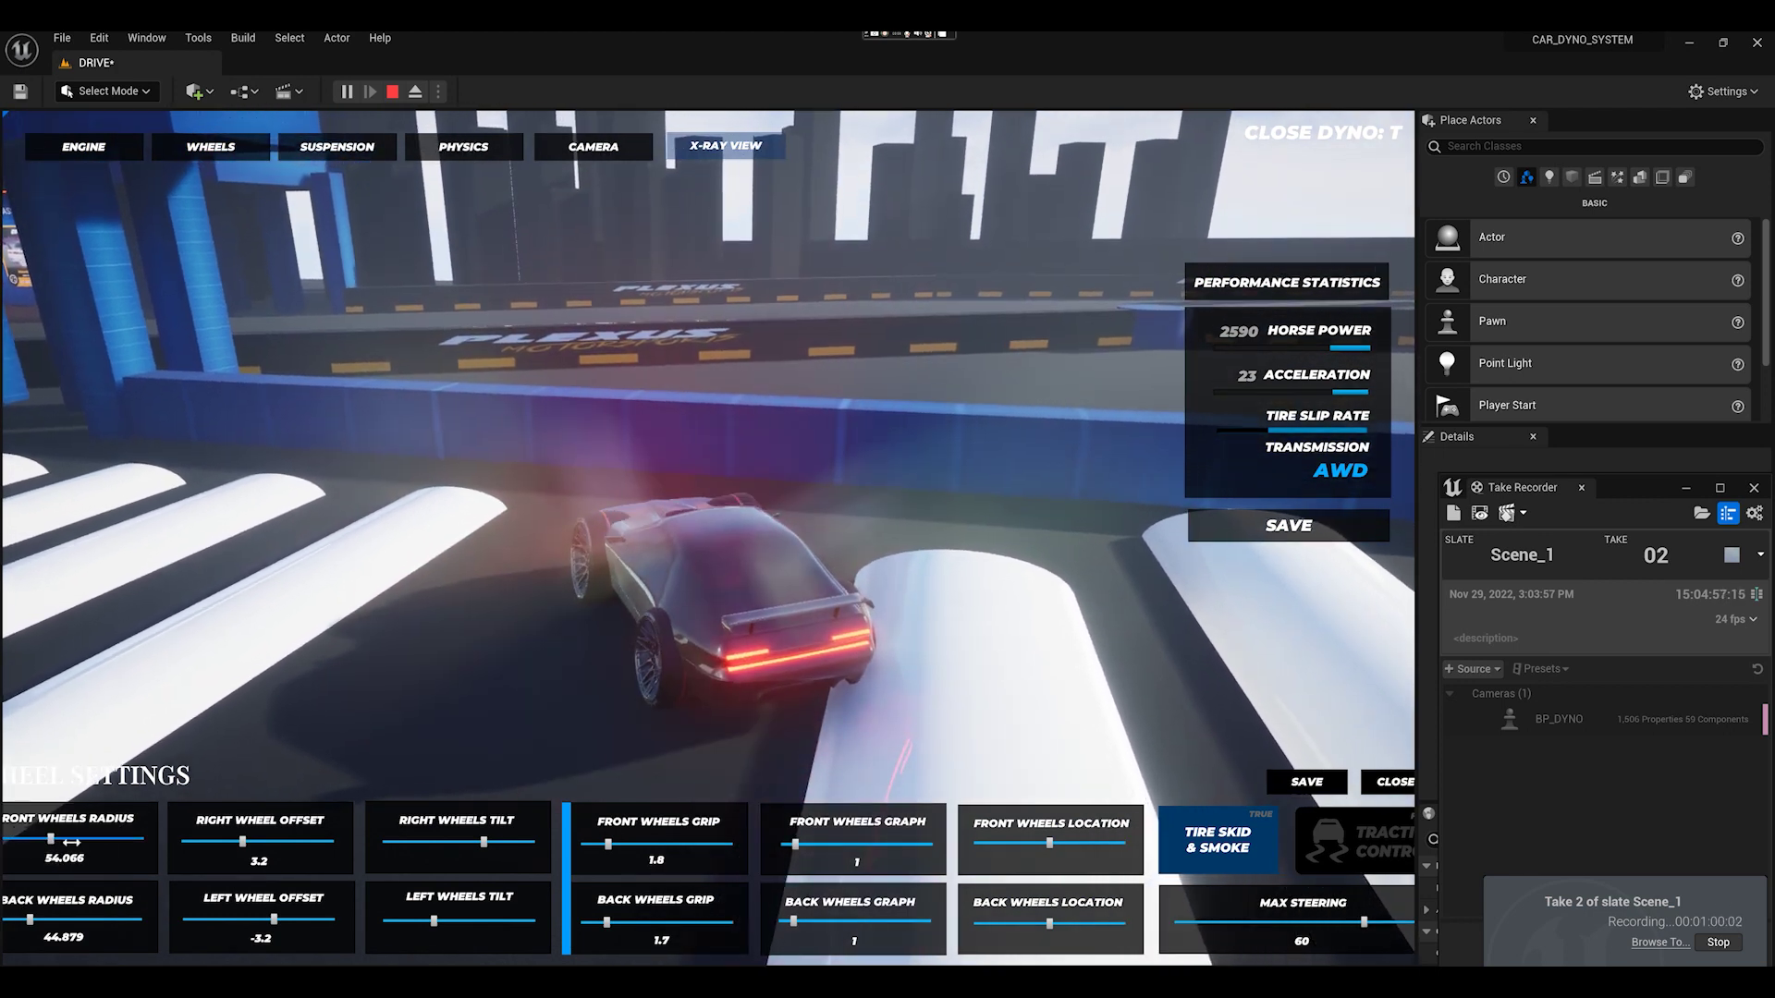
left_click_drag(40, 840, 128, 839)
left_click_drag(53, 918, 112, 919)
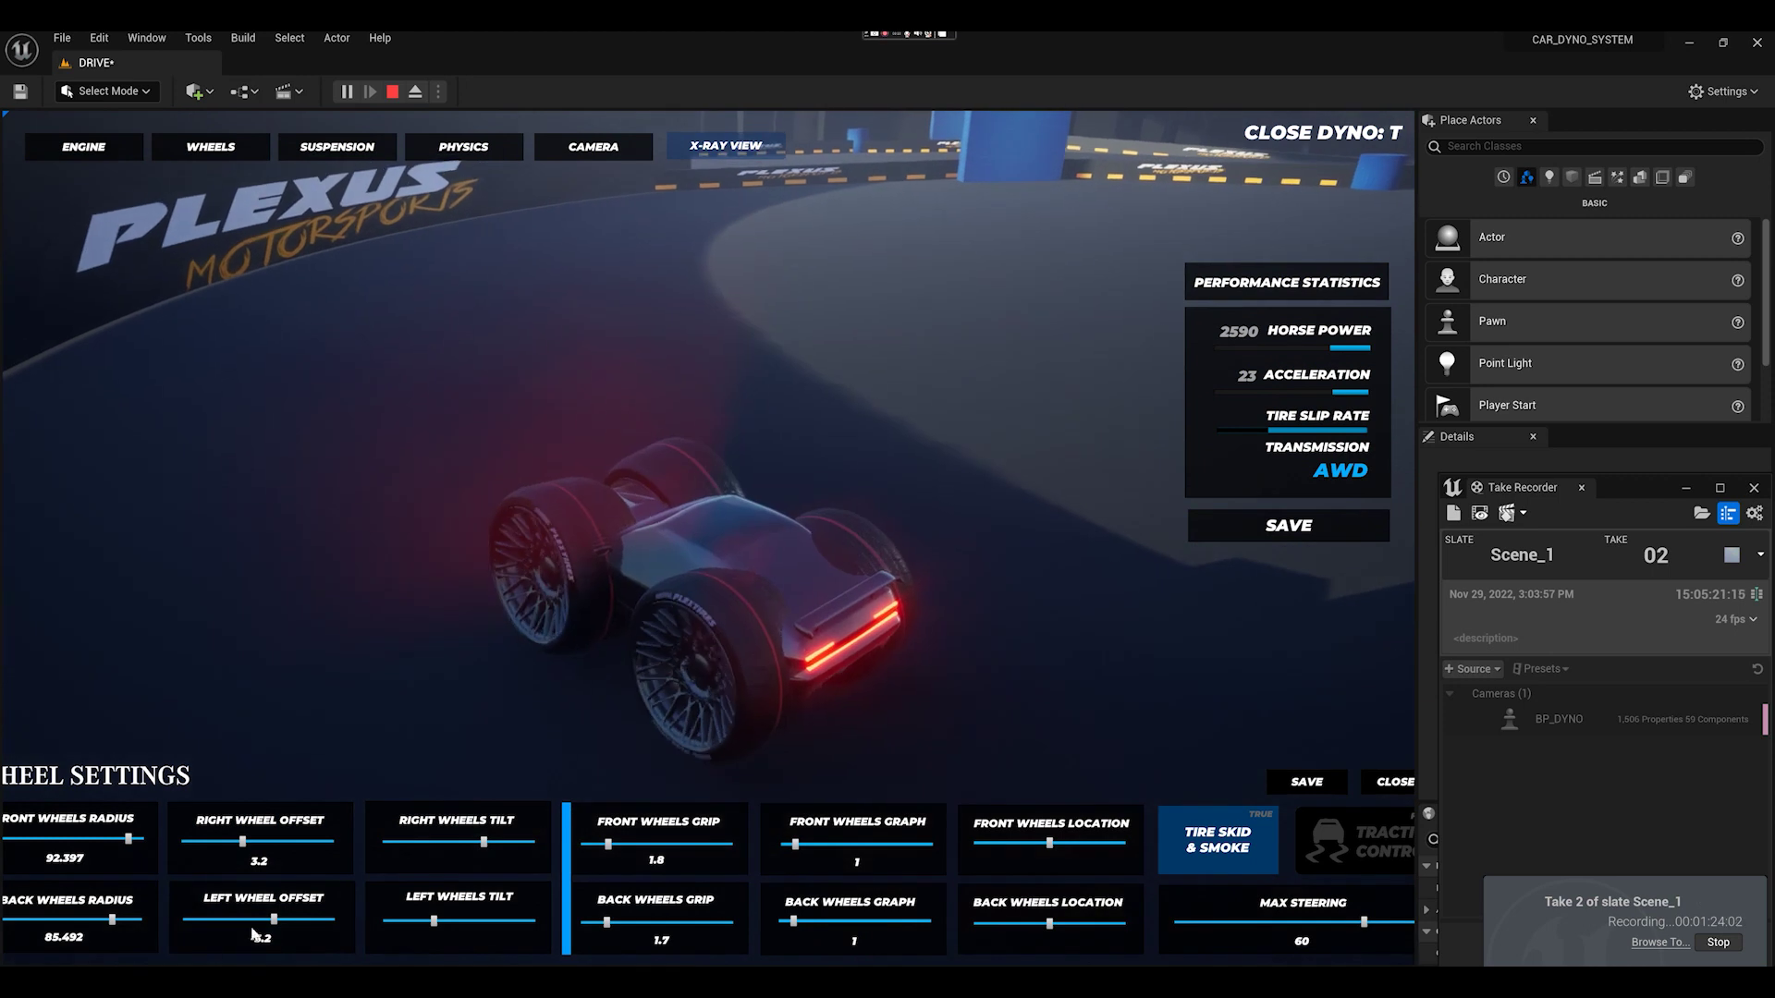
- Shrink the front wheels radius to 25 and the back wheels radius to 29.82
left_click_drag(102, 838, 5, 838)
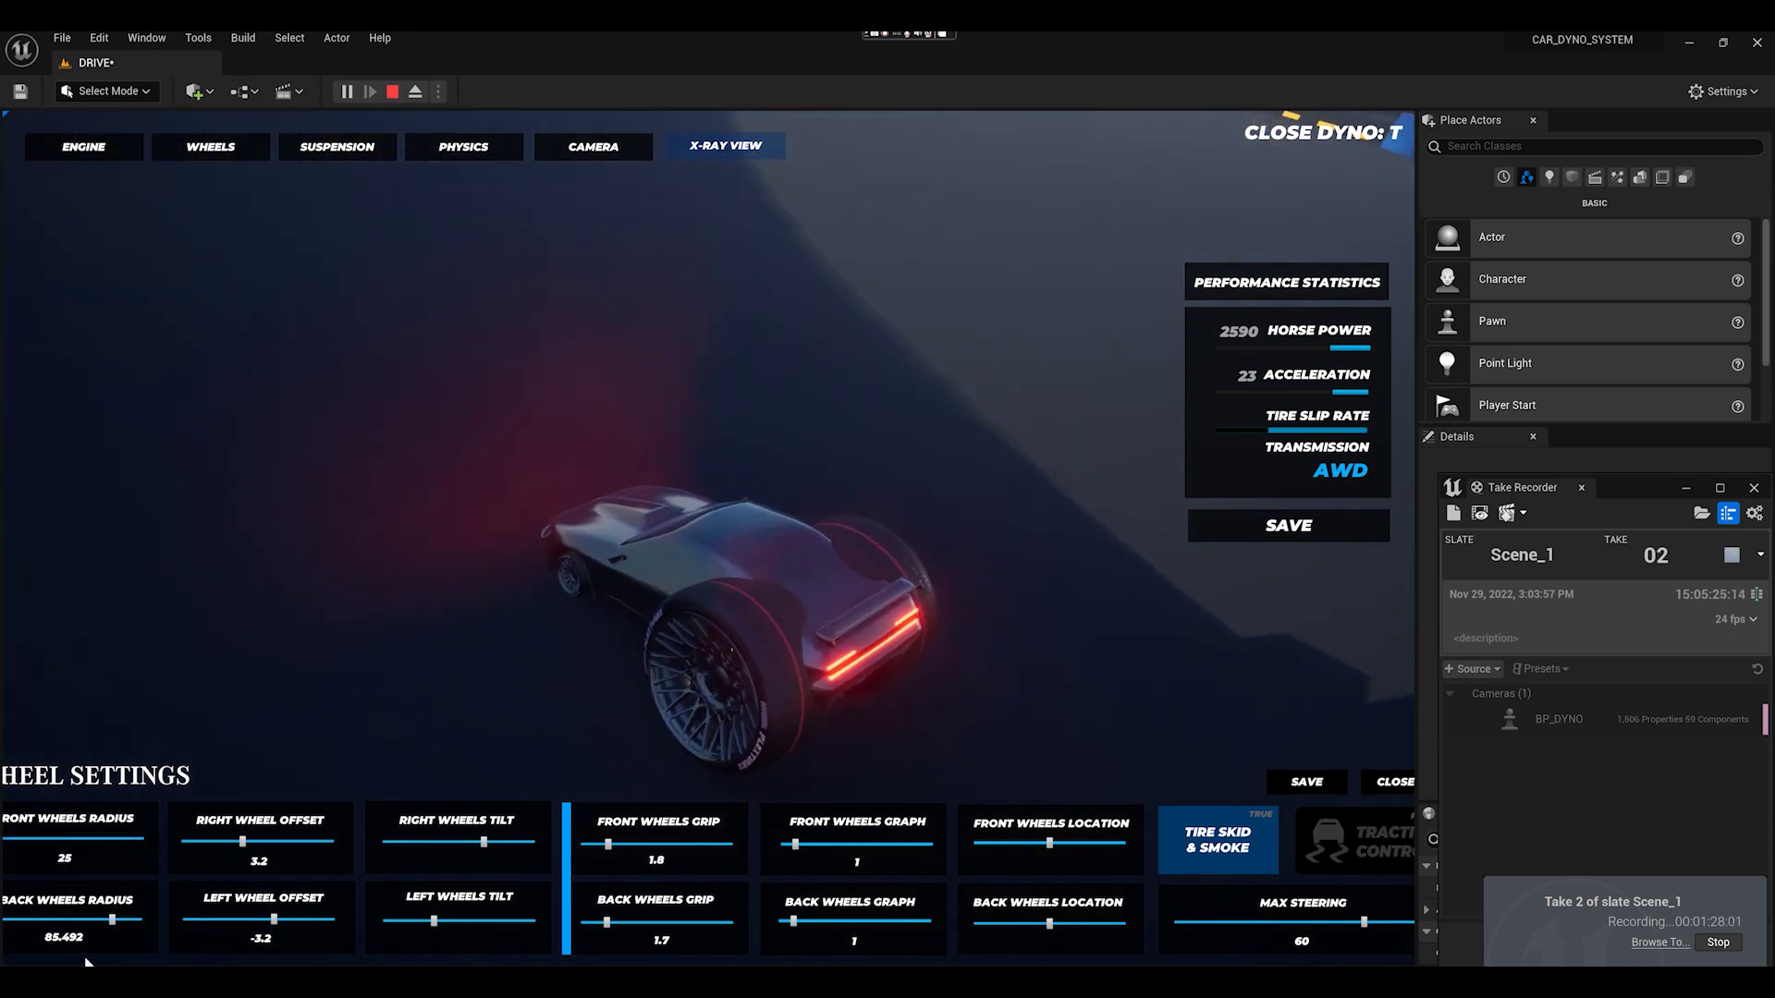
left_click_drag(113, 926, 13, 921)
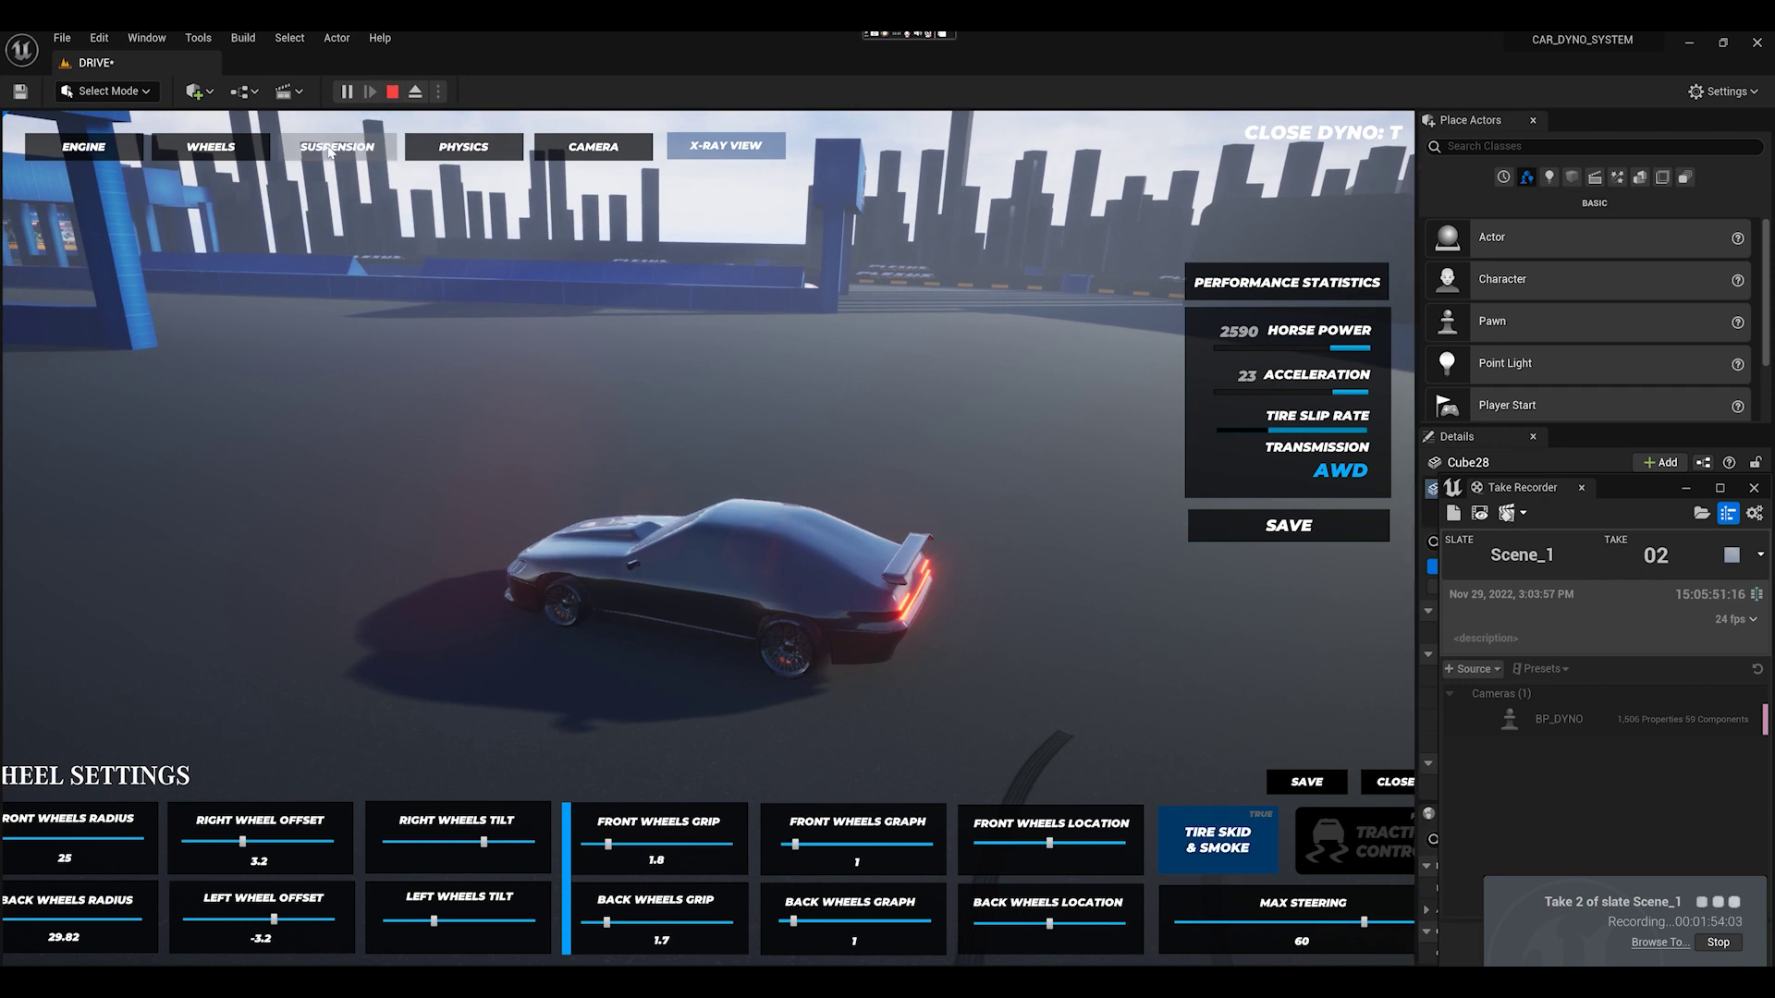
- View the engine settings, then return to the wheel settings and set the front wheels radius to 33.075
left_click(87, 150)
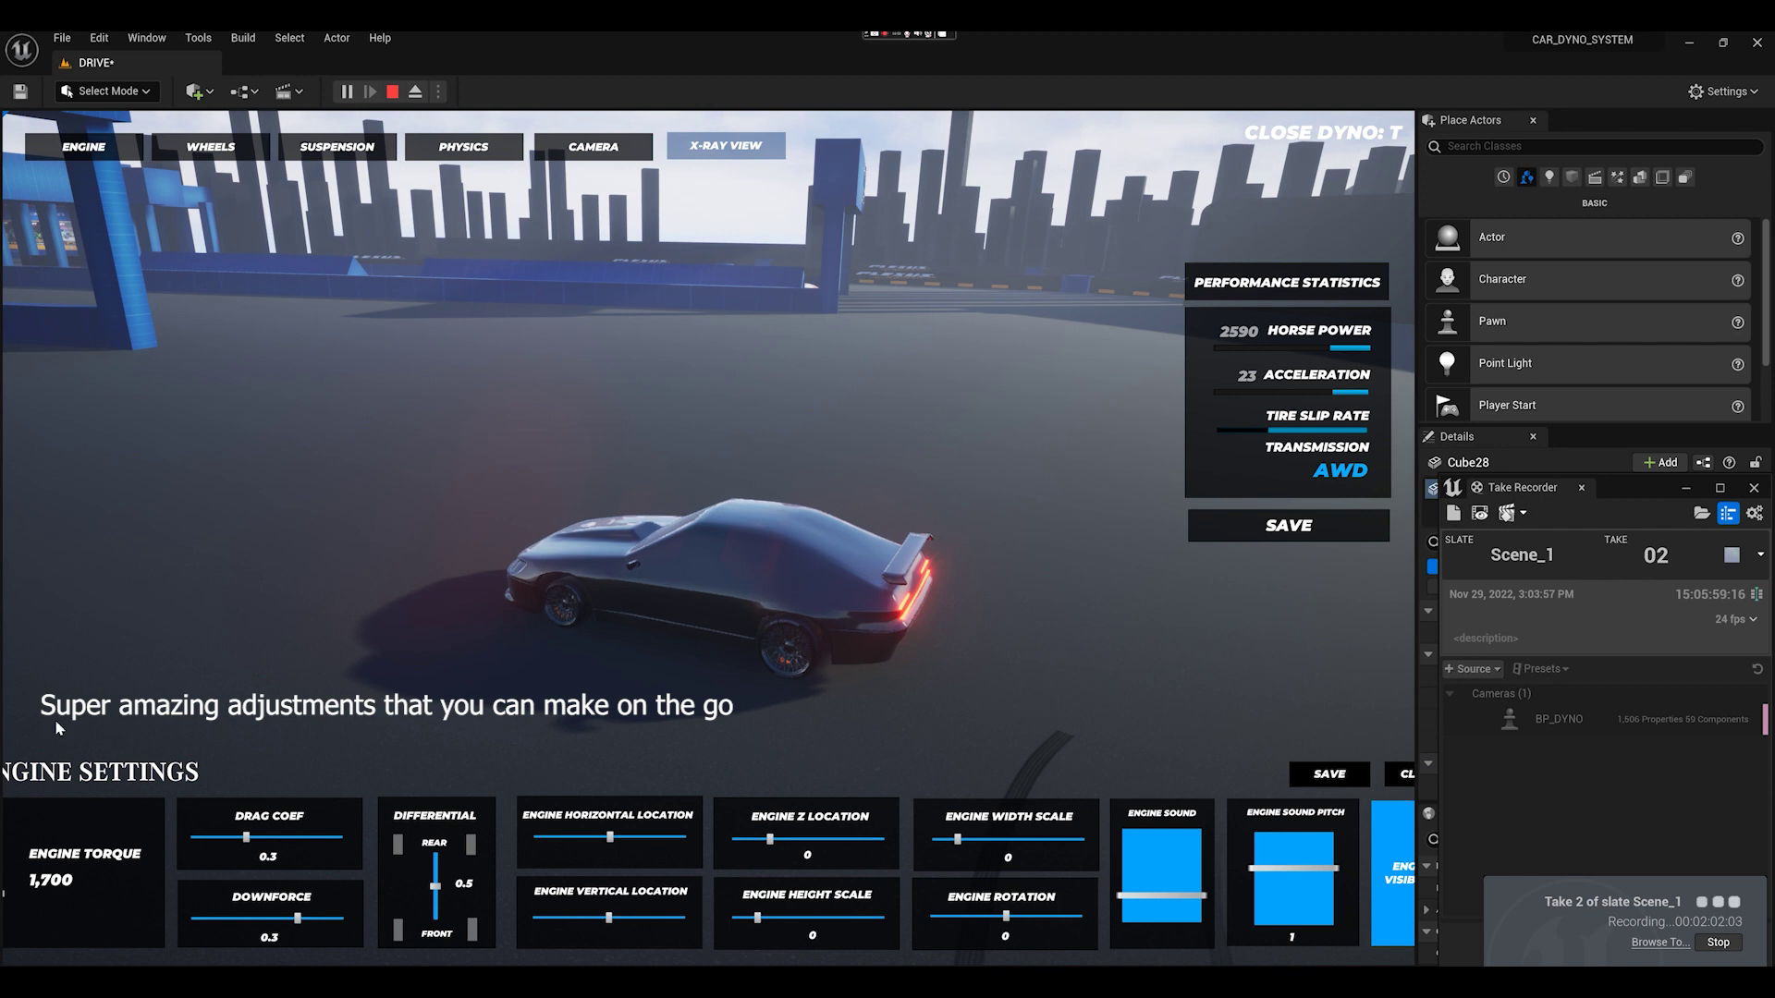
left_click(219, 149)
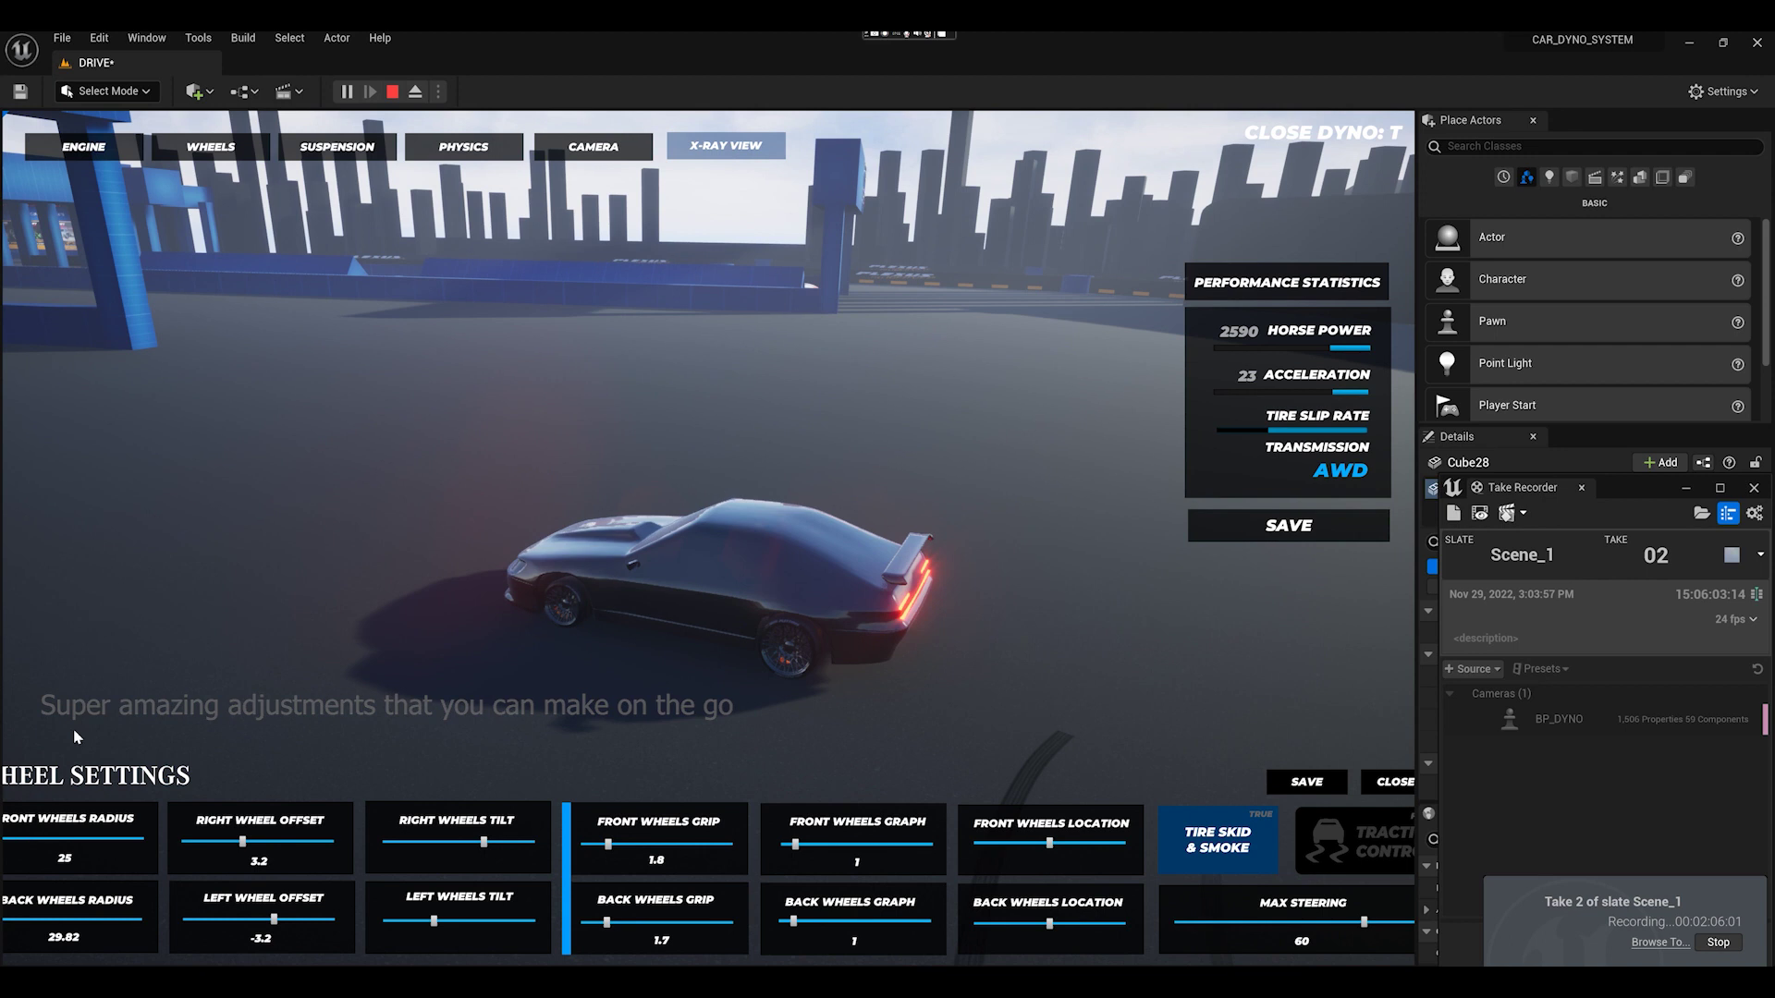
left_click(11, 841)
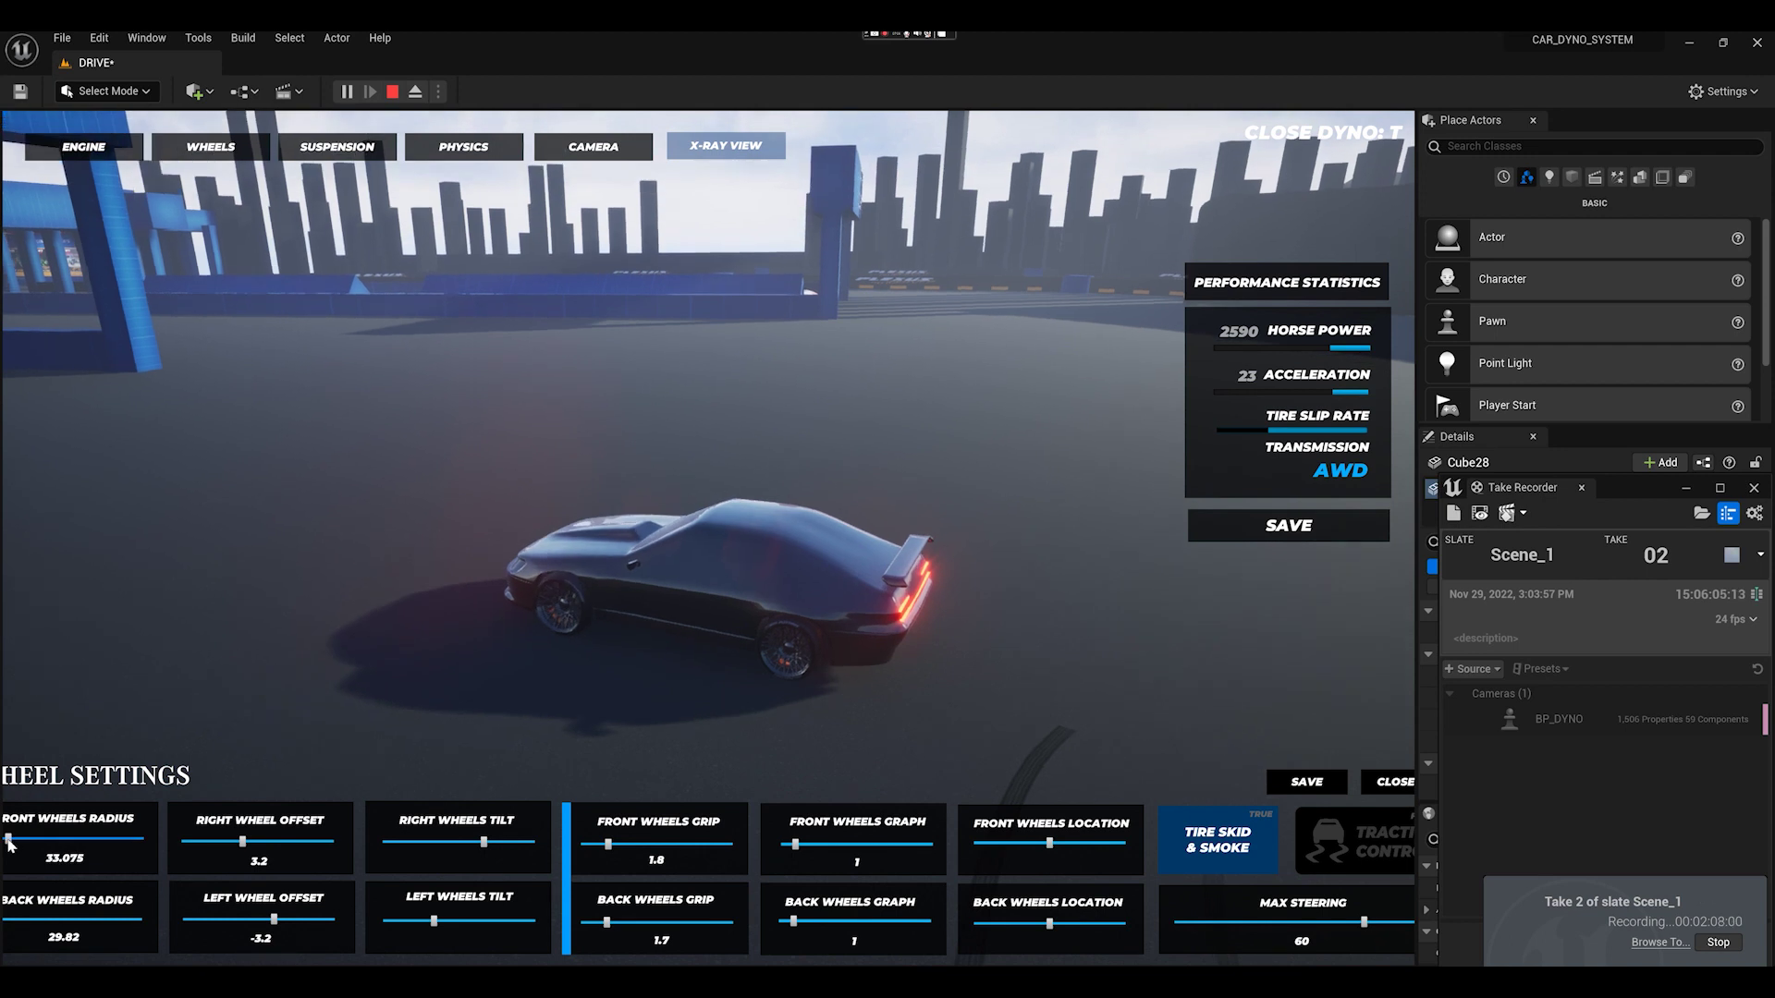
- Set the front wheels radius to 34.215 and the back wheels radius to 33.927, and drive the car onward while turning
left_click(10, 925)
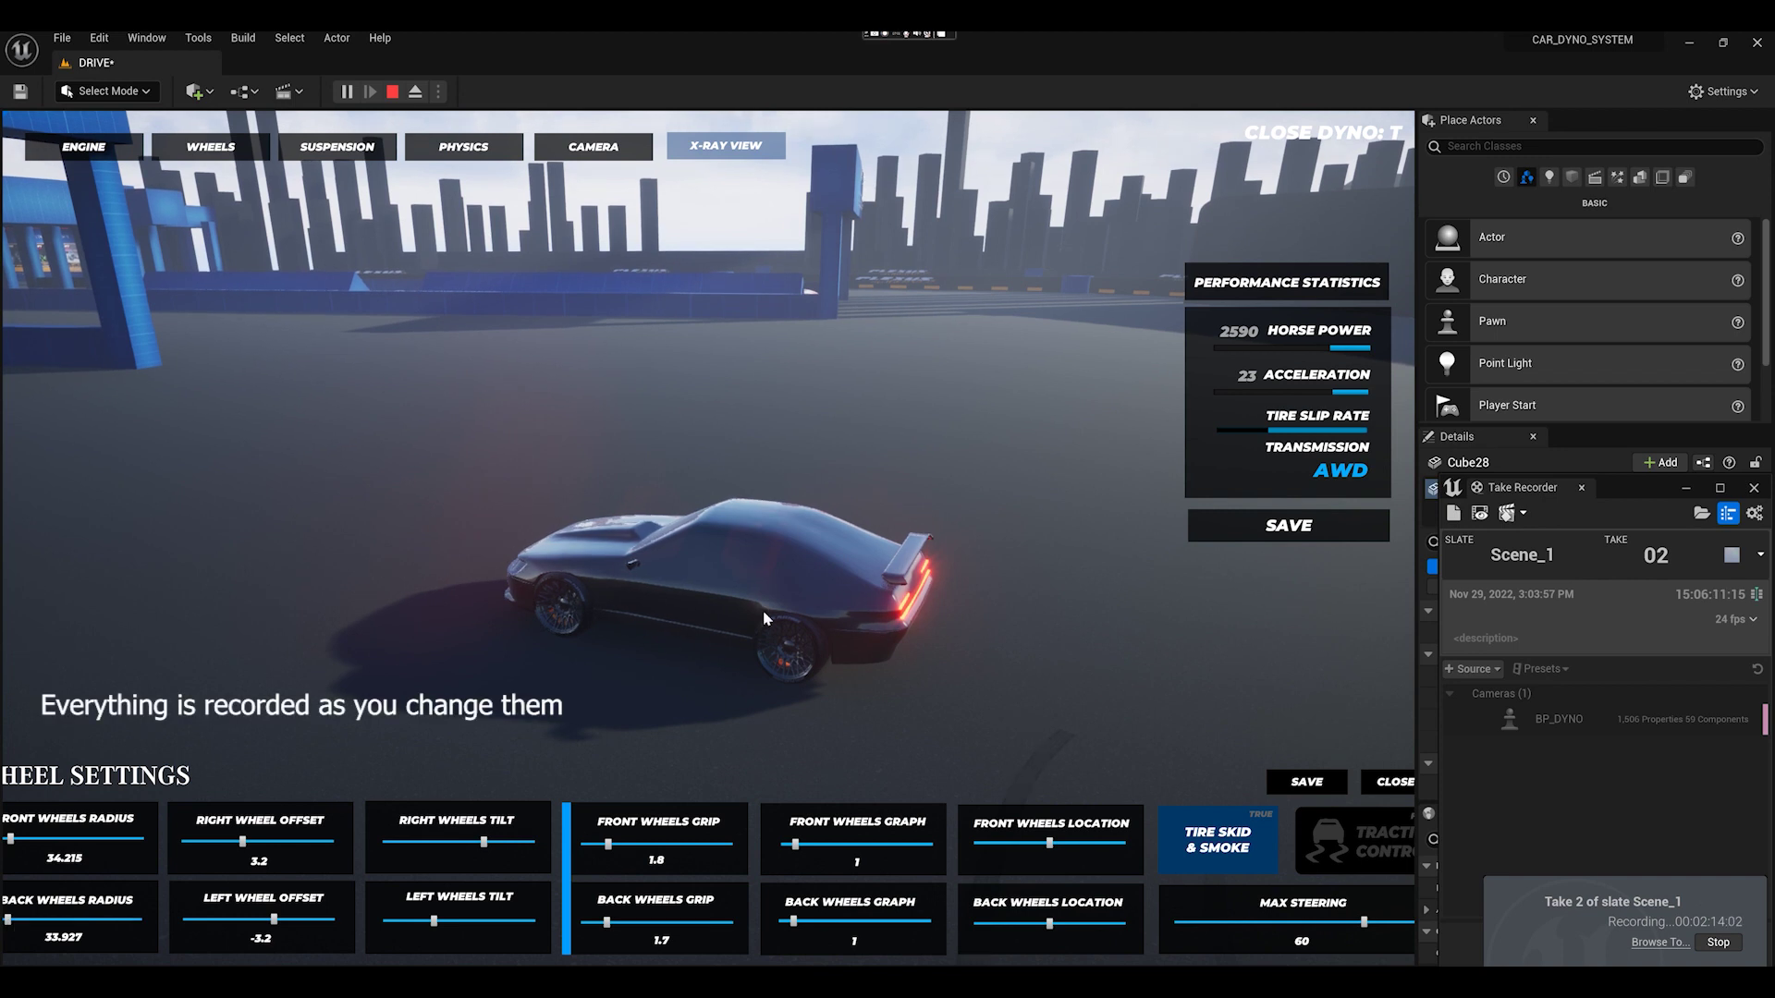
key("w")
key("a")
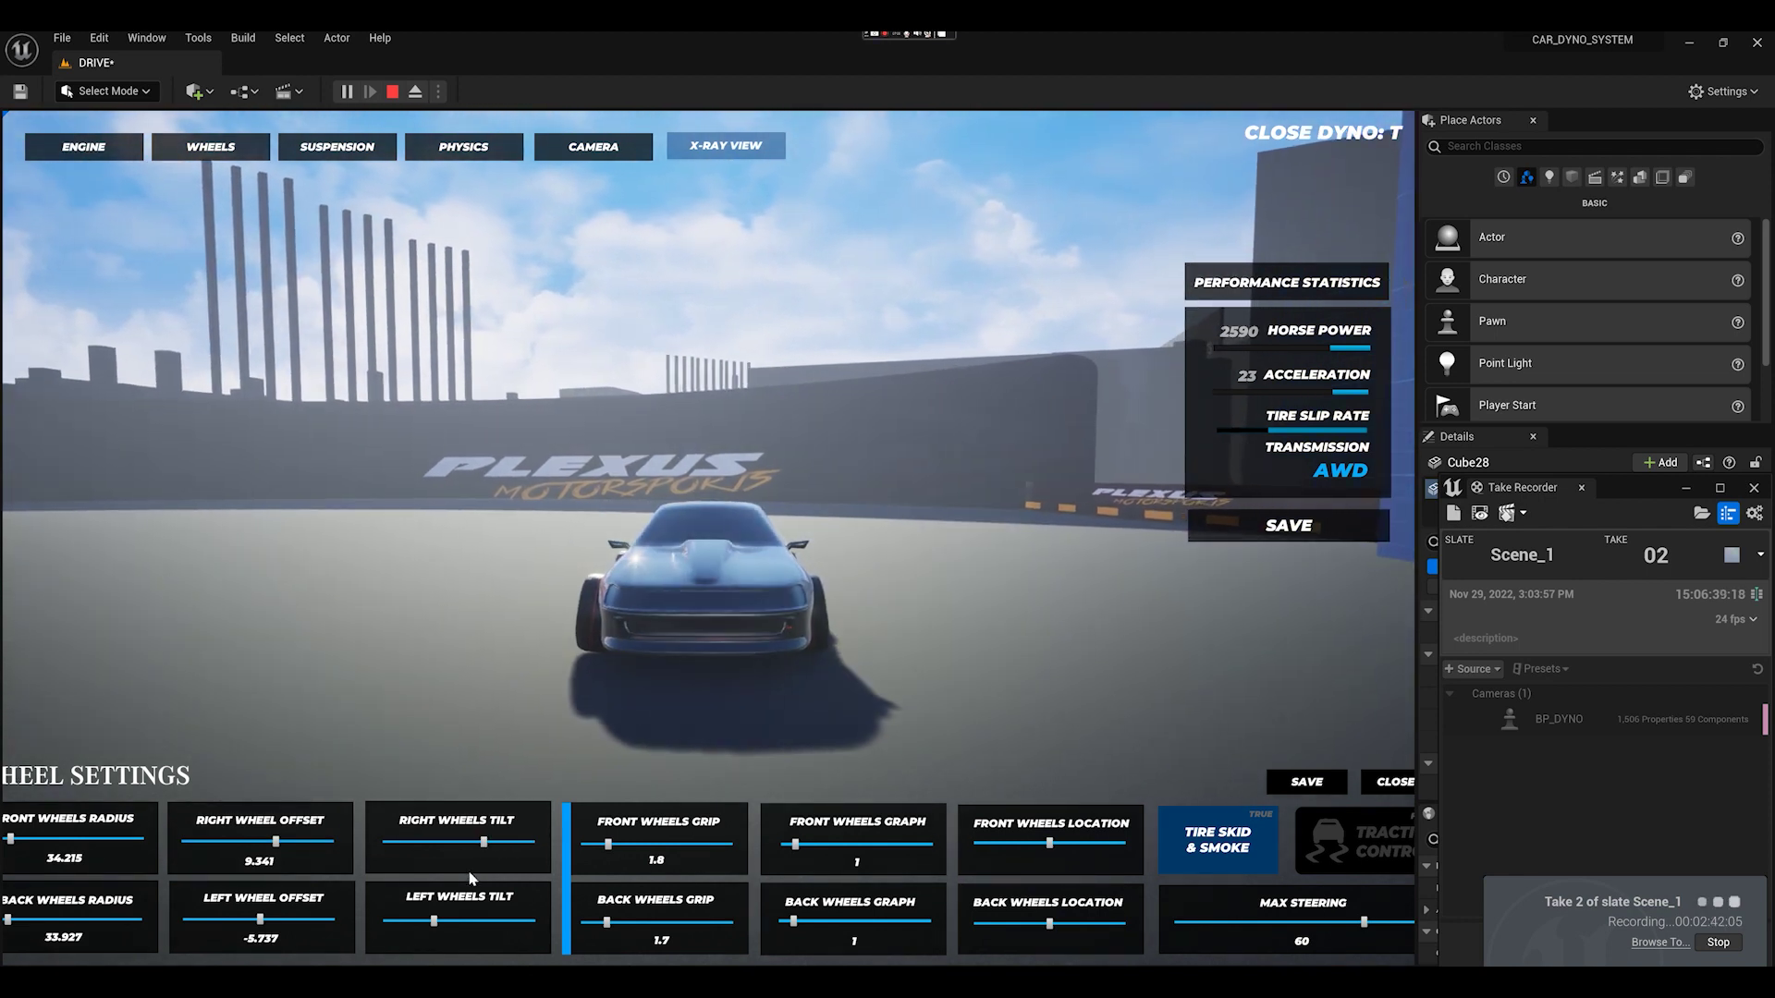
- Set the right wheels tilt to maximum and the left wheels tilt to minimum, centre the front wheels location and slightly lower the back wheels location
left_click_drag(482, 845, 455, 841)
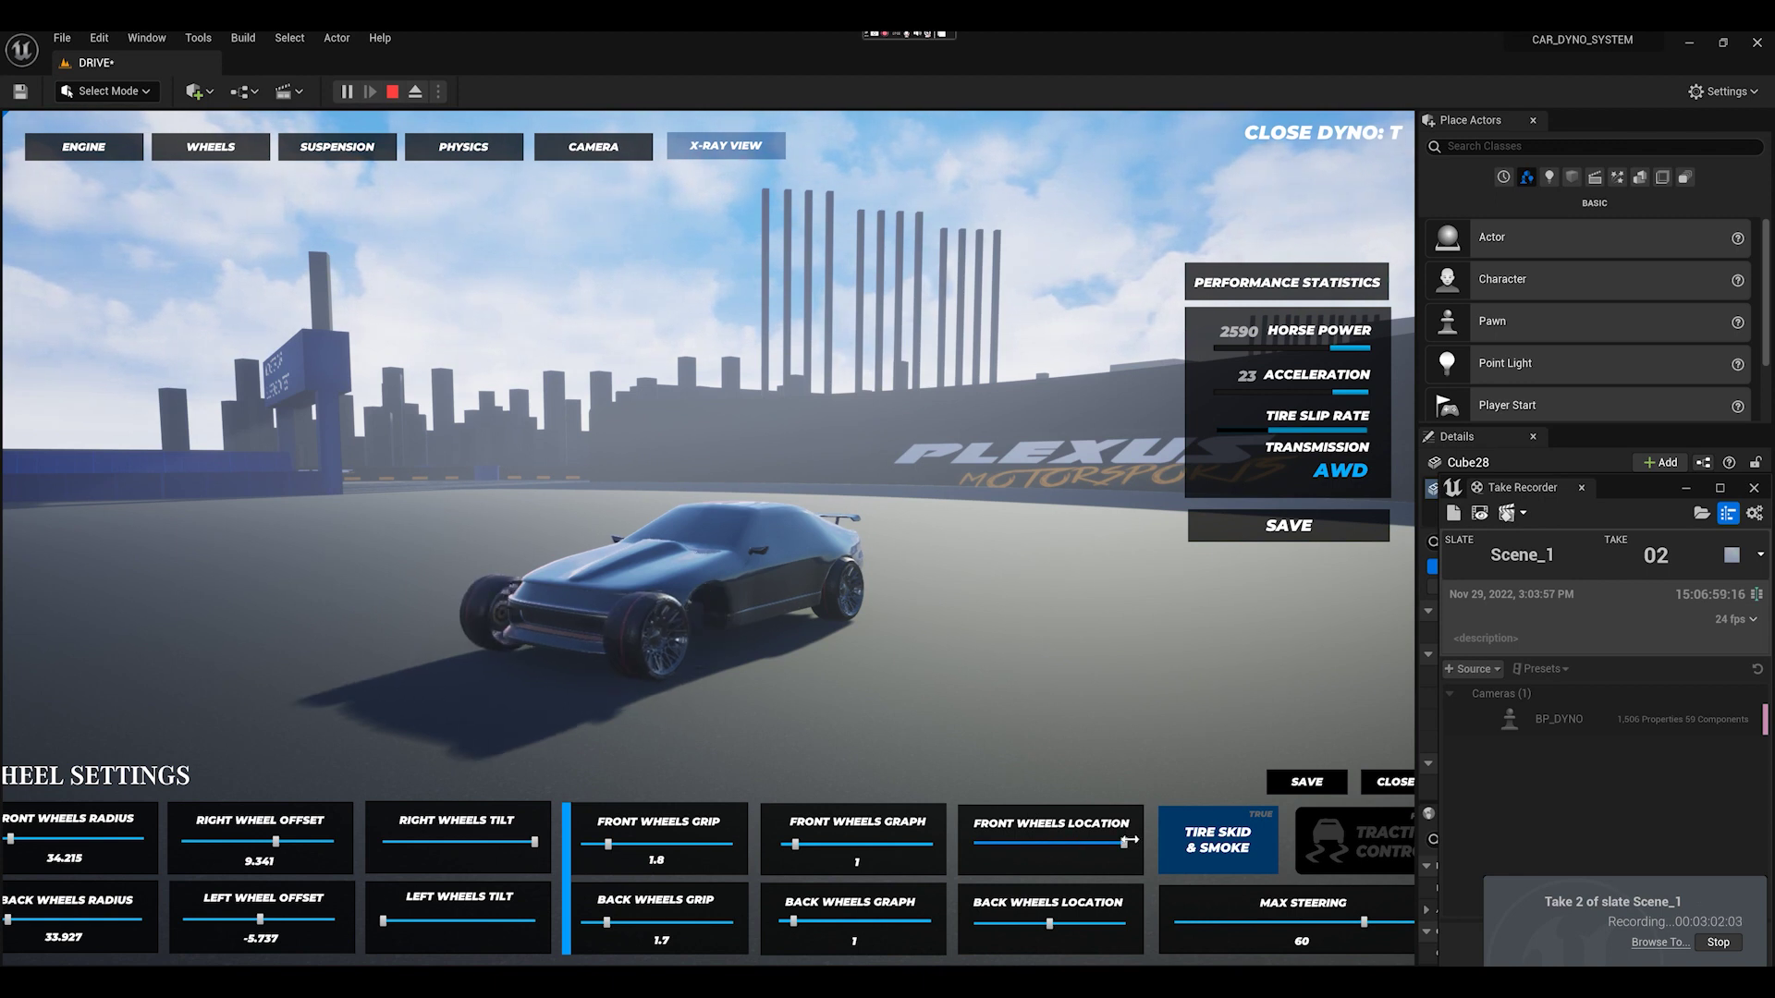
mouse_move(1054, 842)
left_mouse_down()
mouse_move(923, 845)
mouse_move(1050, 854)
left_mouse_up()
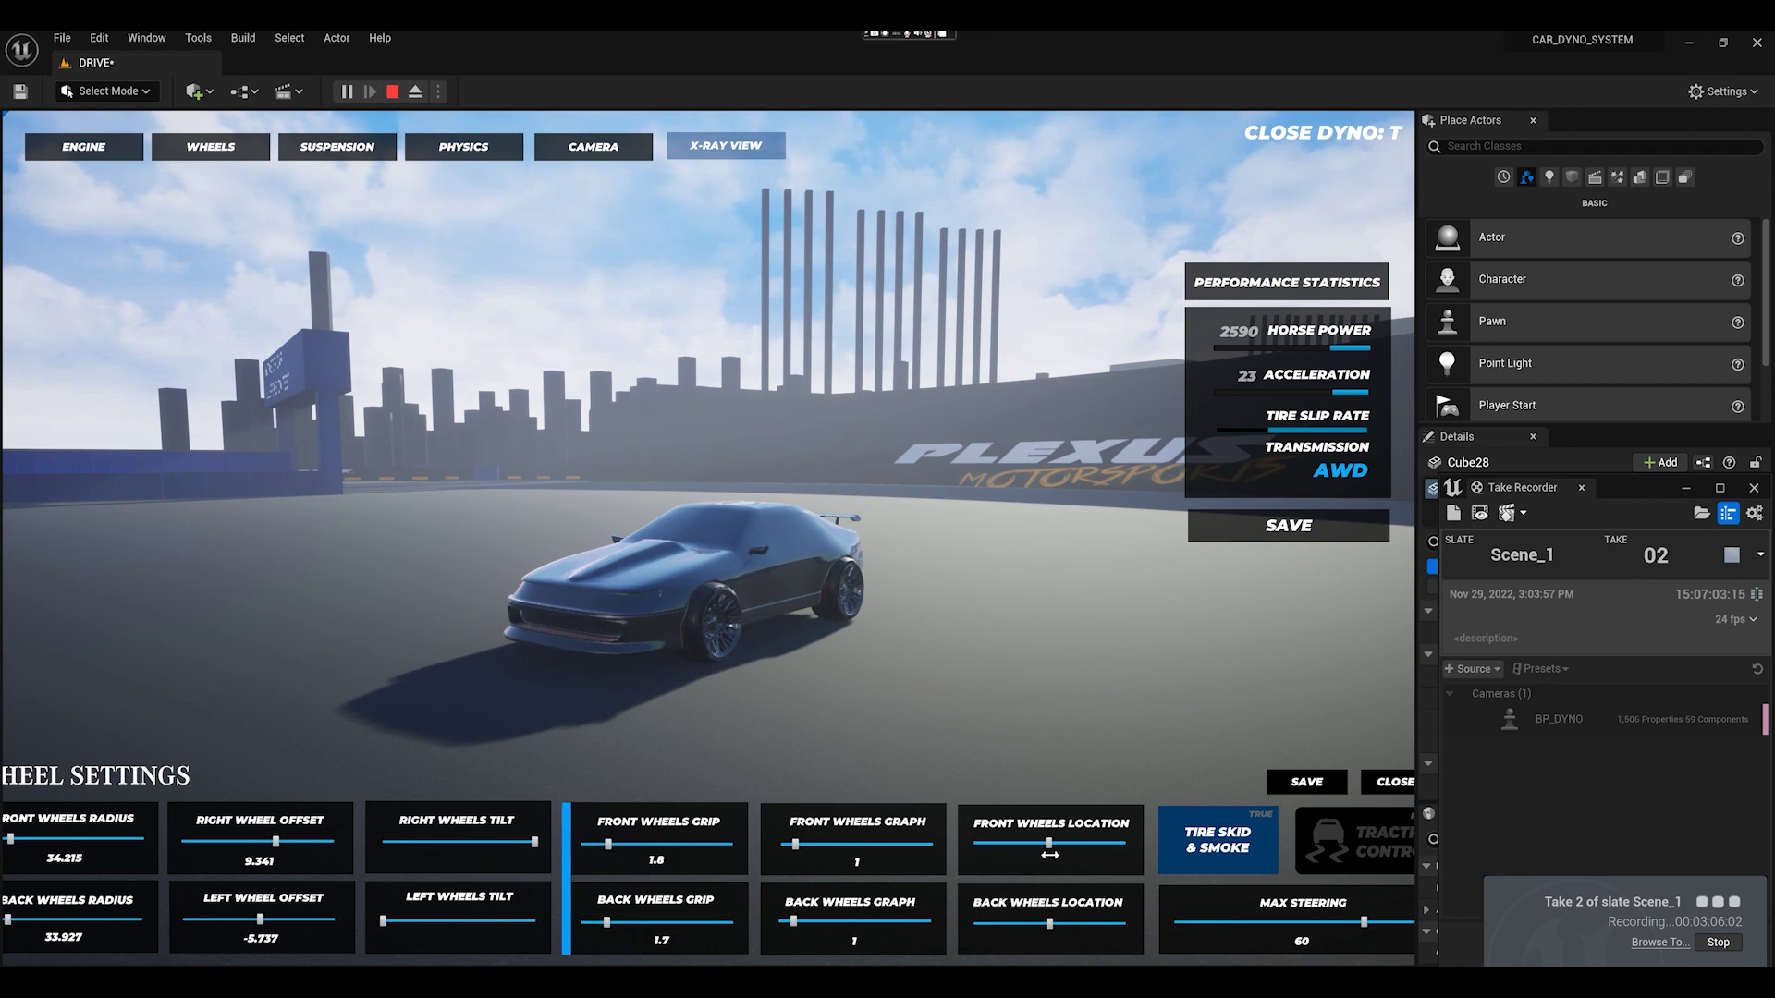
mouse_move(1050, 928)
left_mouse_down()
mouse_move(1004, 924)
mouse_move(1121, 921)
mouse_move(1017, 924)
mouse_move(1039, 924)
left_mouse_up()
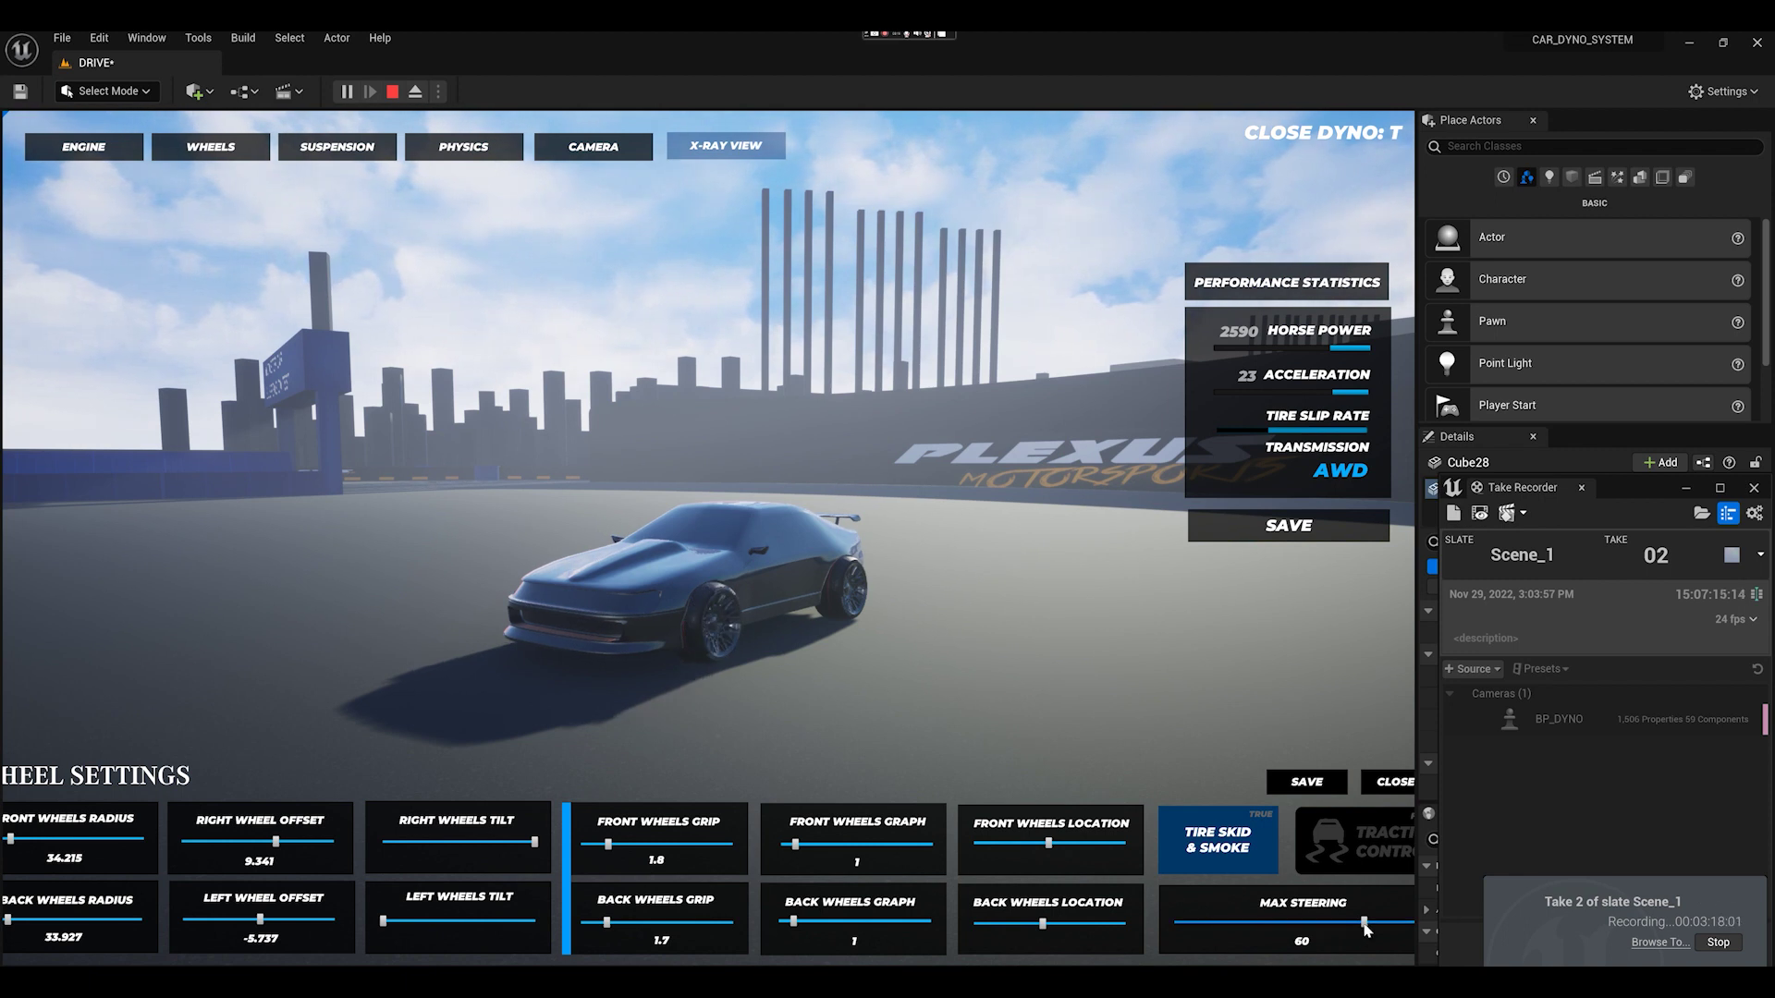
- Try max steering values of 31.998 and 80, and settle the max steering at 60.343
left_click_drag(1203, 926, 1137, 931)
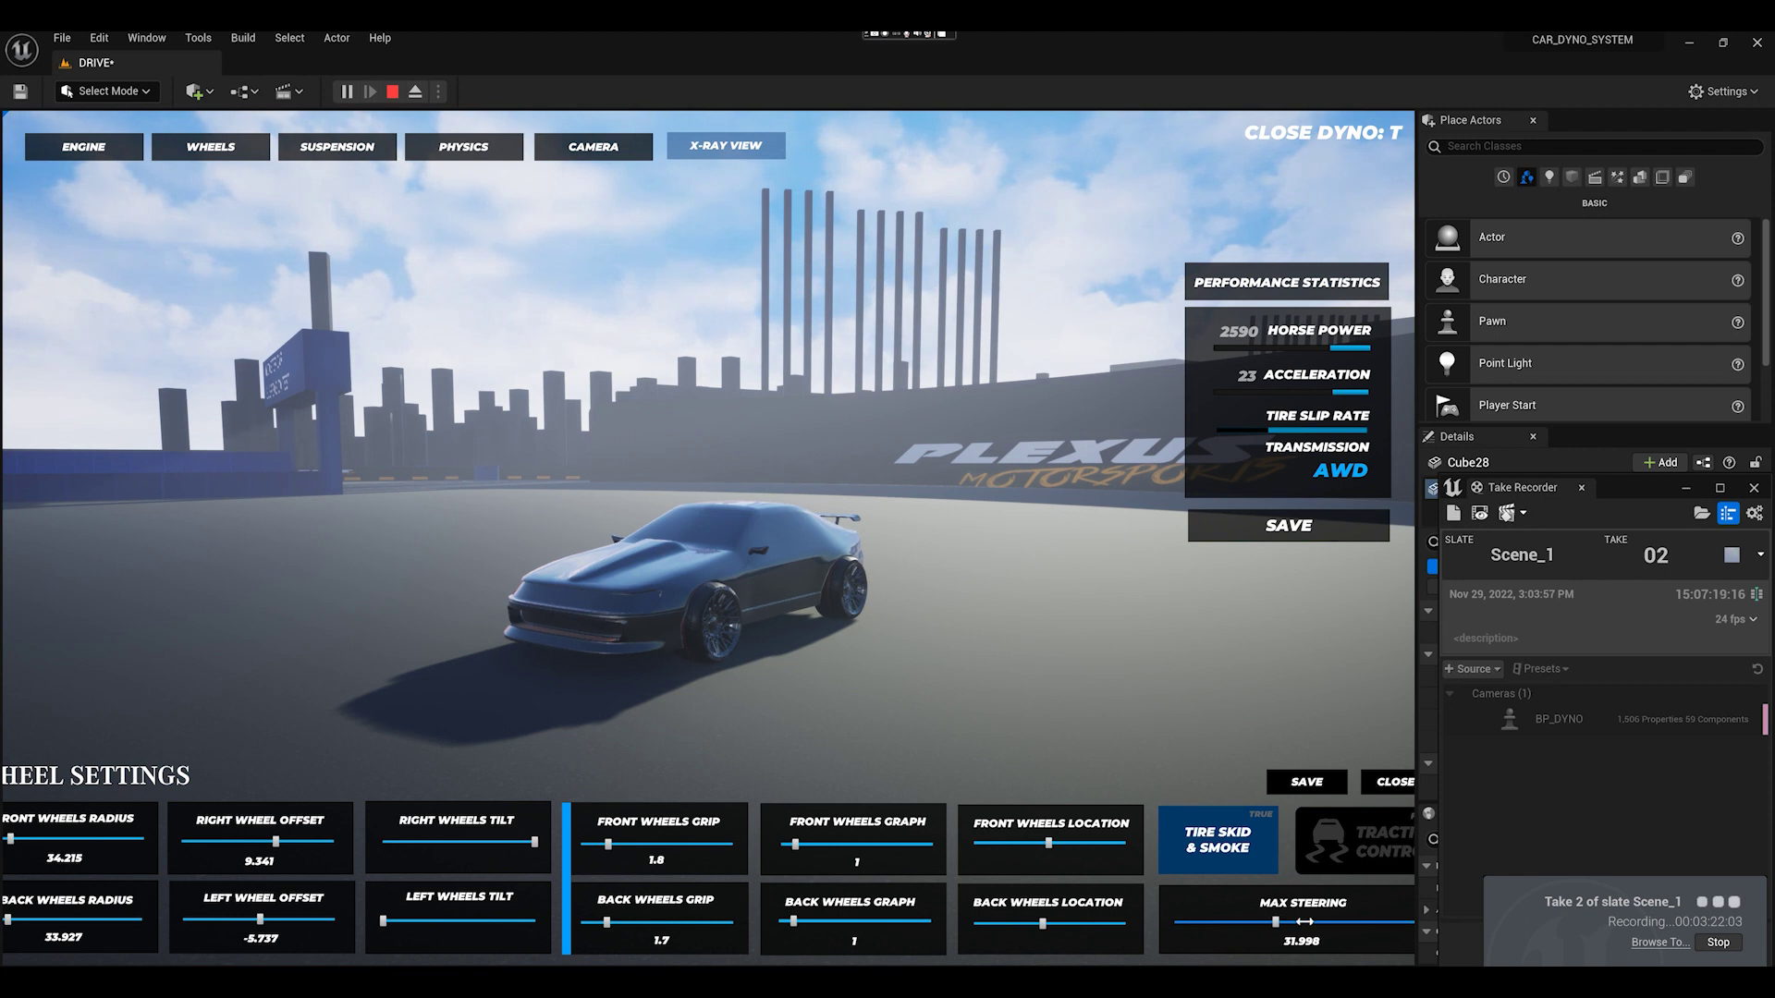
left_click_drag(1423, 927, 1467, 918)
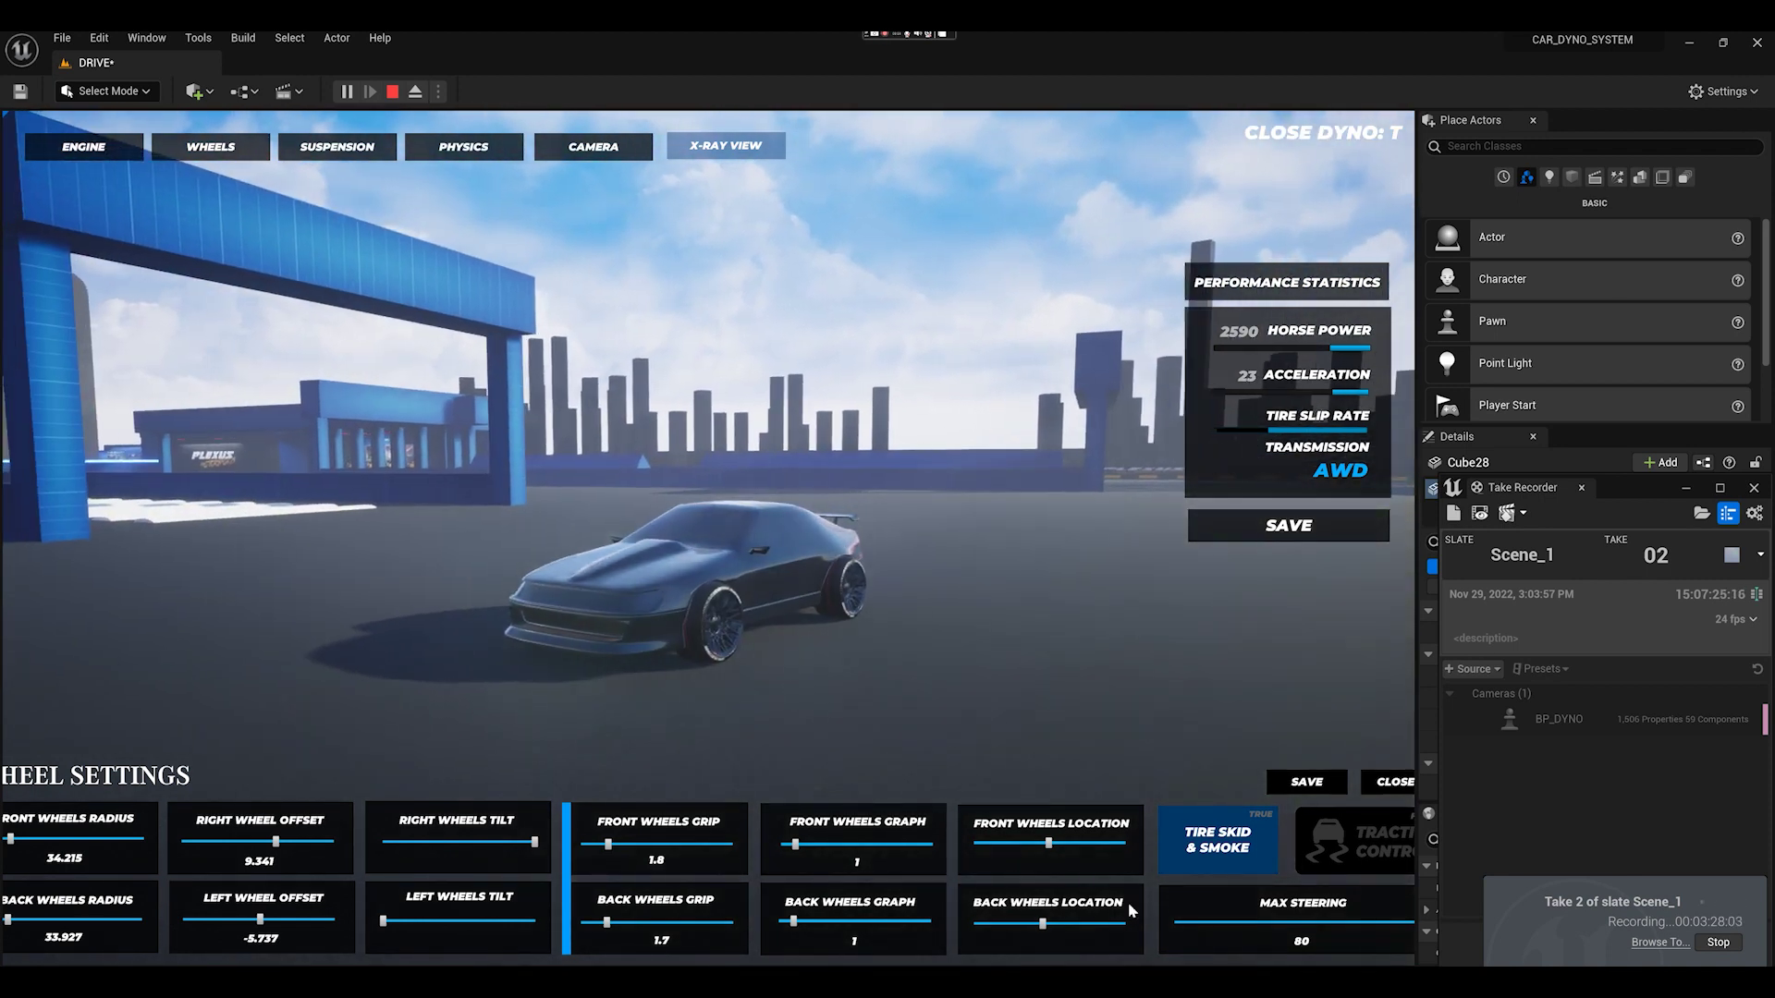
mouse_move(1344, 924)
left_mouse_down()
mouse_move(1280, 924)
mouse_move(1345, 923)
left_mouse_up()
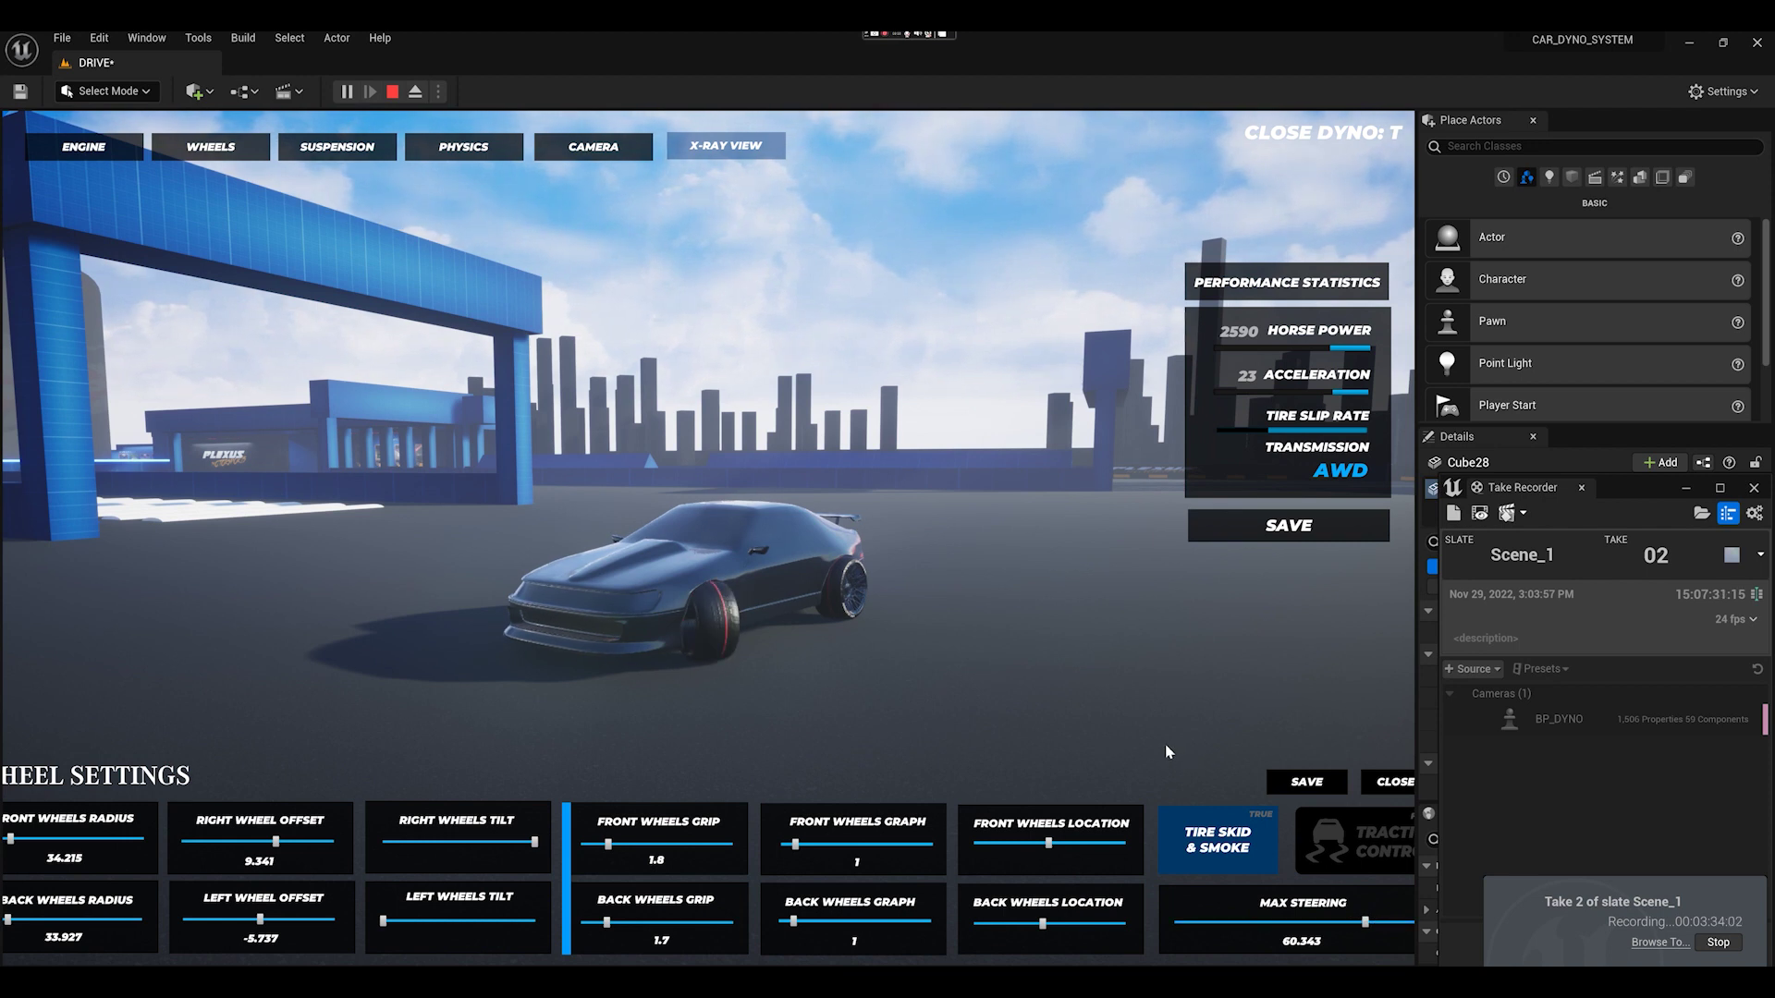
- Drive the car across the arena with left and right turns to record its behaviour with the adjusted steering and wheels
left_click_drag(974, 710, 832, 710)
left_click_drag(998, 678, 795, 703)
key("w")
key("d")
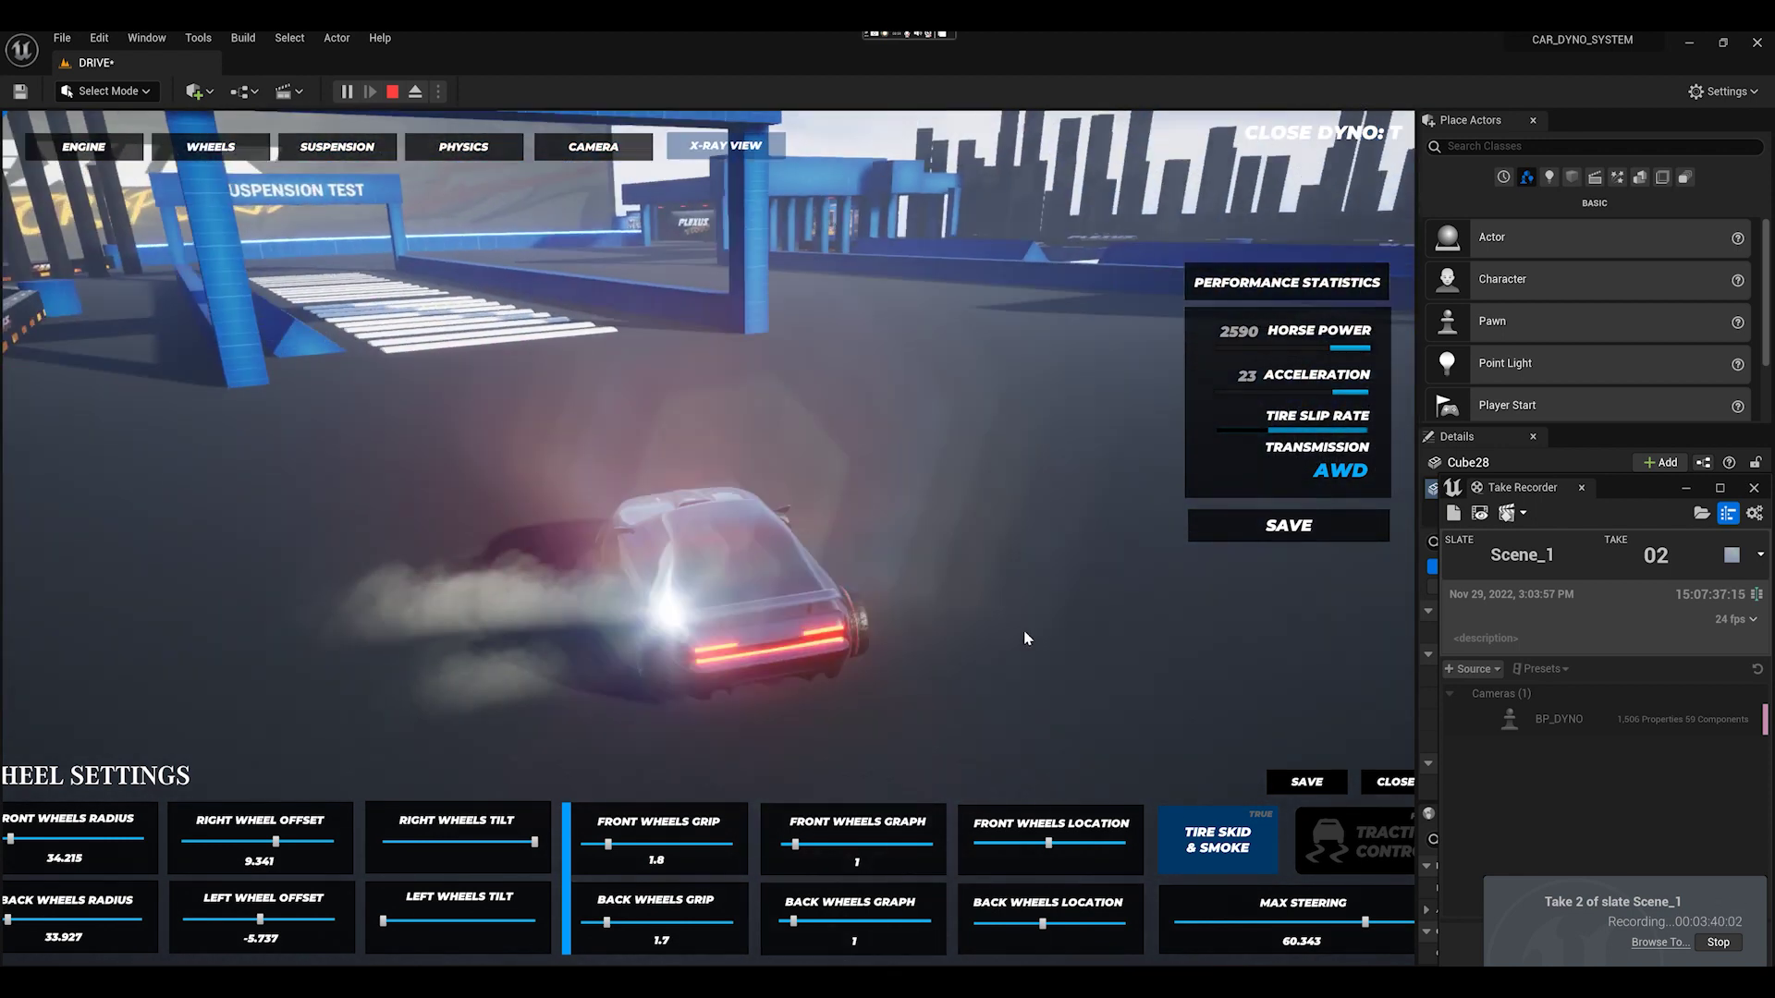
key("a")
key("a")
key("a")
key("w")
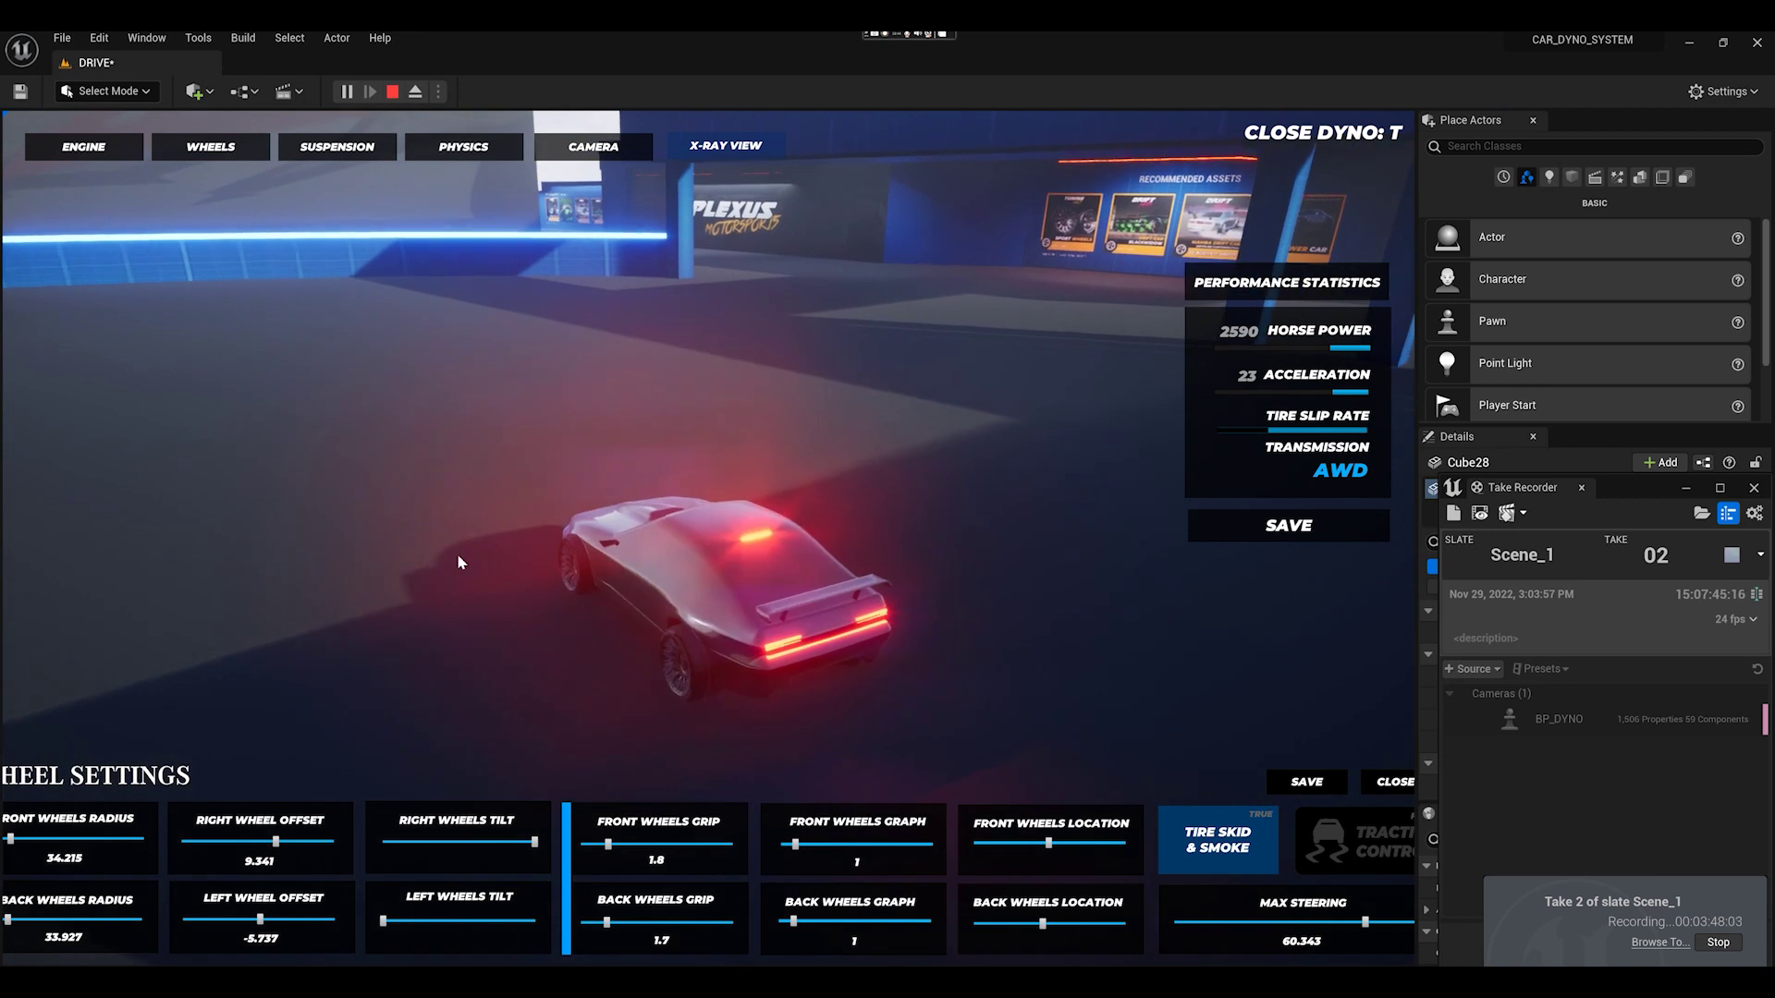
- Bring the Scene_1_02 sequence window over the running game to view the BP_DYNO track being recorded
left_click_drag(0, 527, 627, 422)
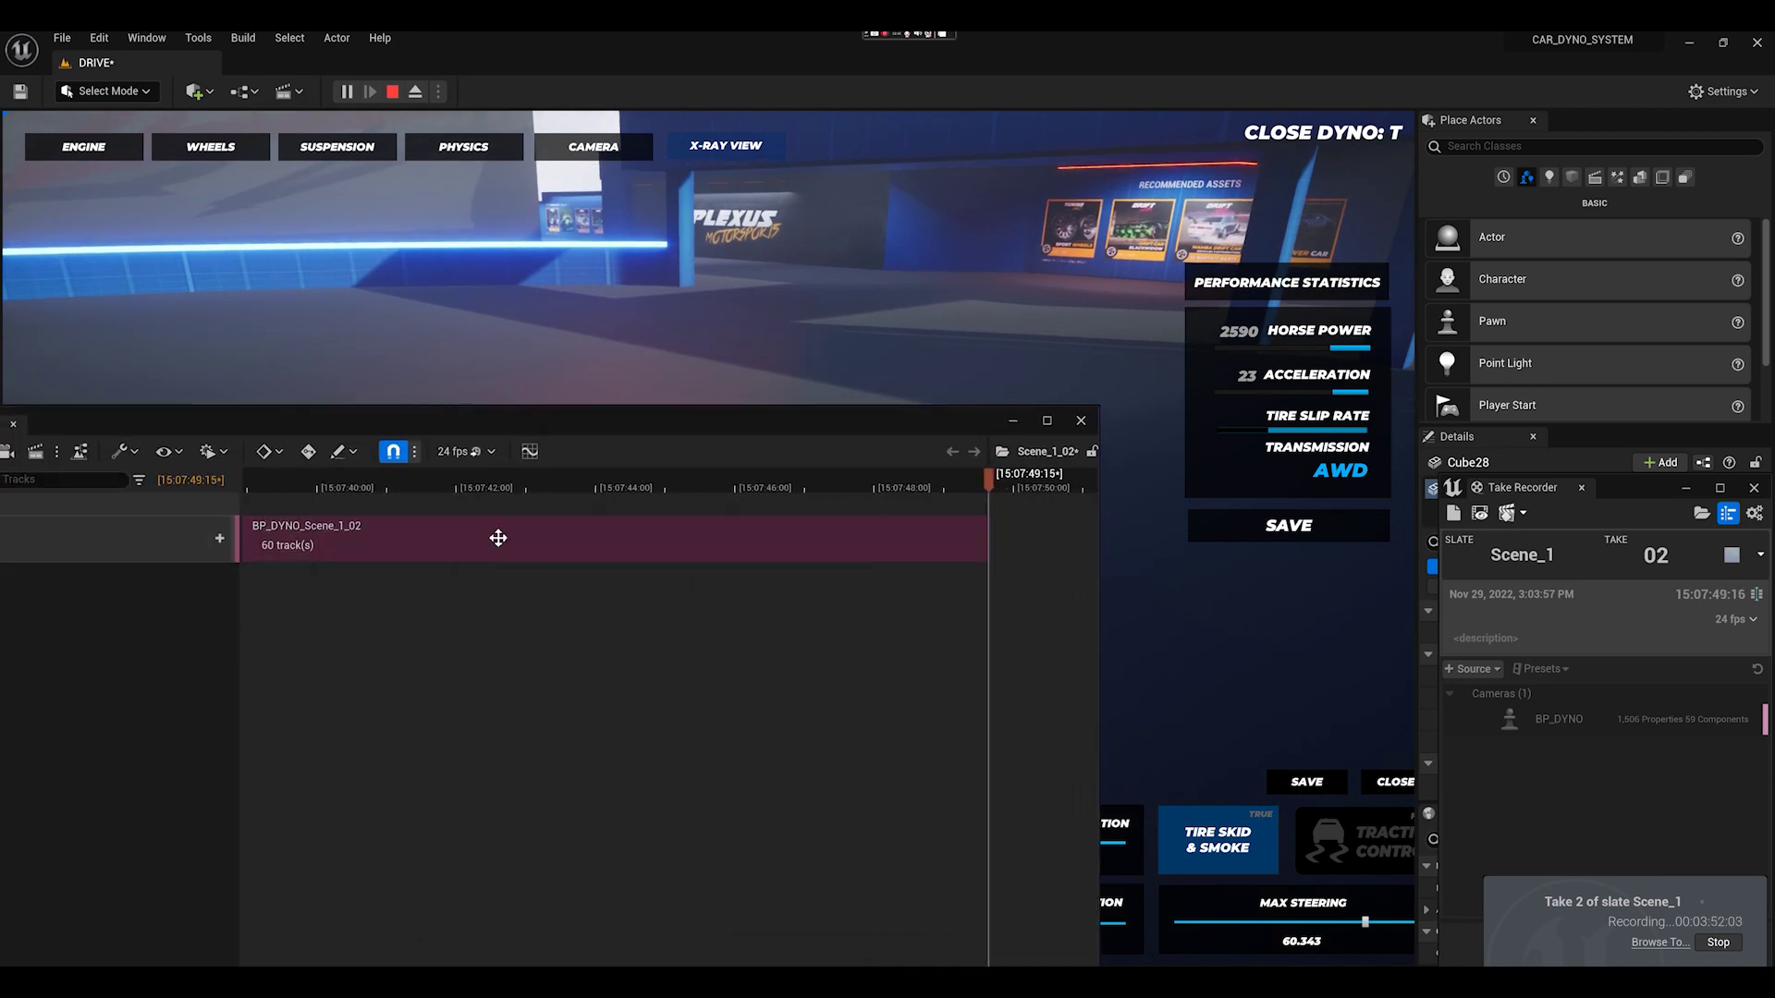